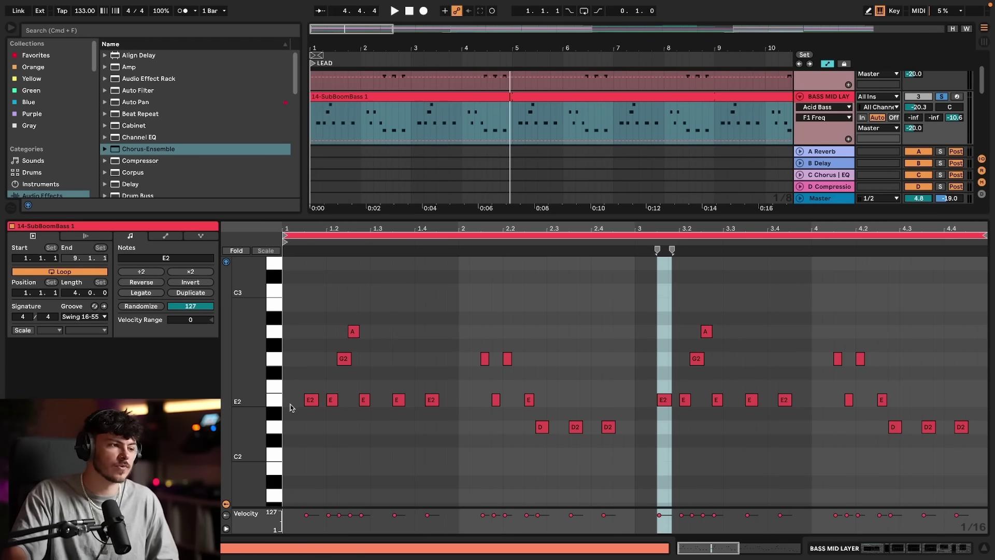
- Select the G2 and A2 notes in the BASS MID LAYER clip, deactivate them, and play the line with the 909 kick soloed
click(277, 403)
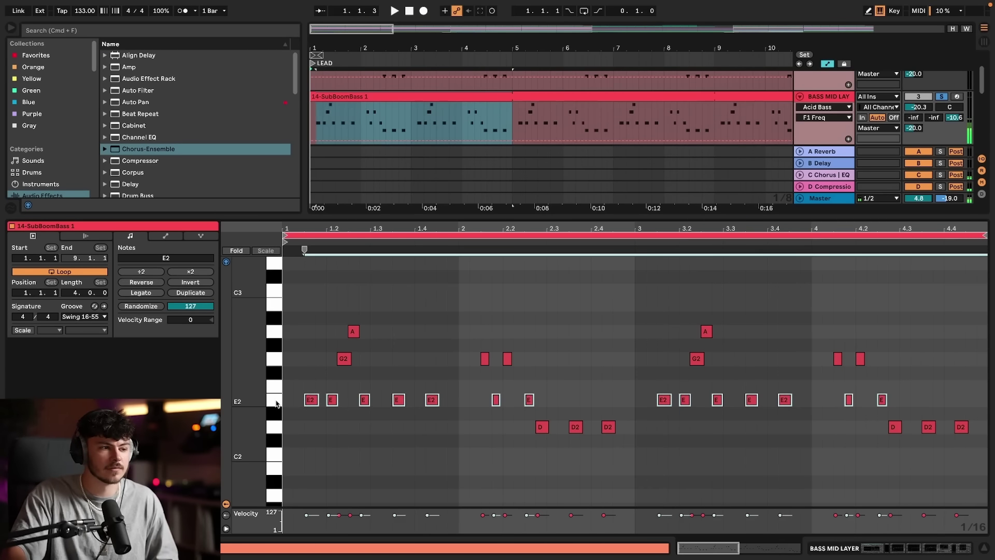
click(276, 428)
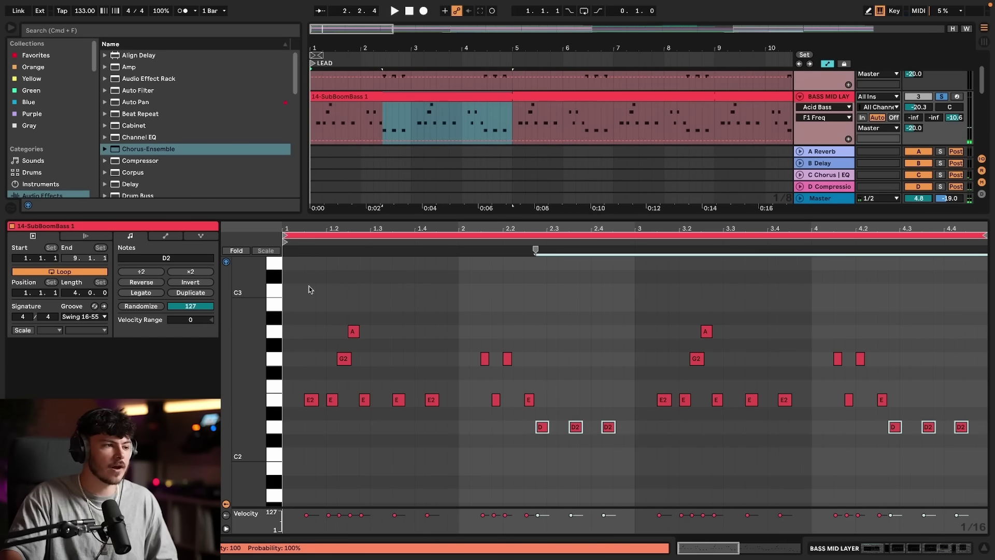
drag(309, 290, 934, 374)
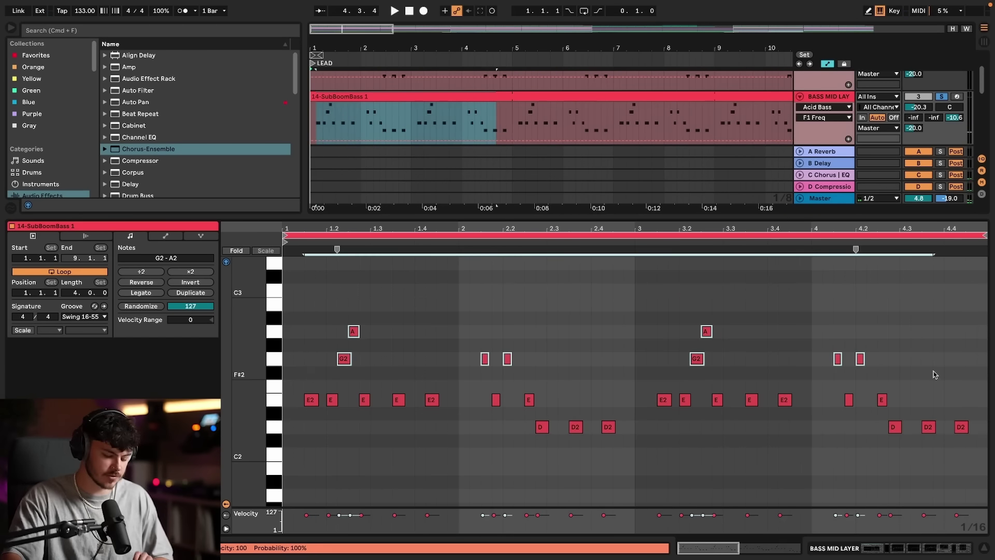
key(0)
key(space)
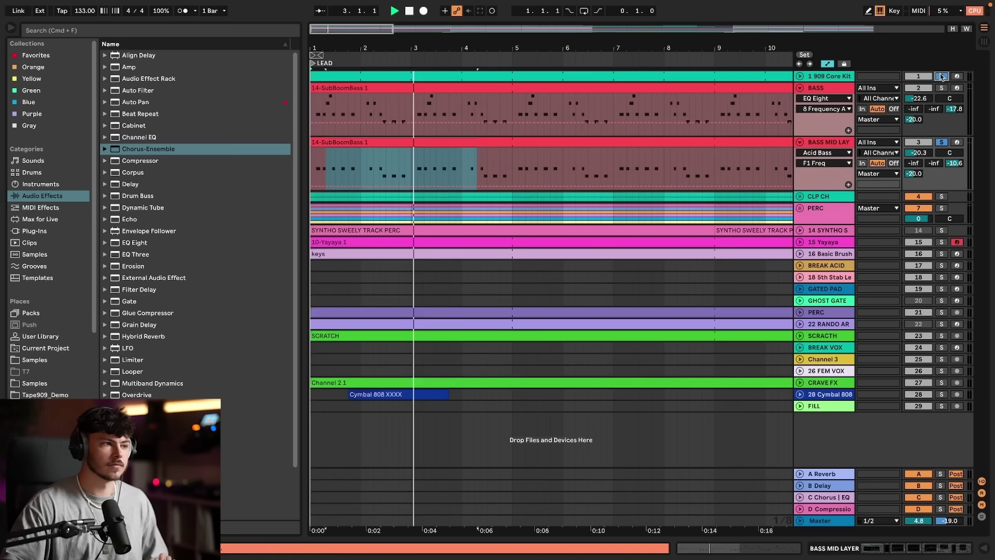
click(941, 76)
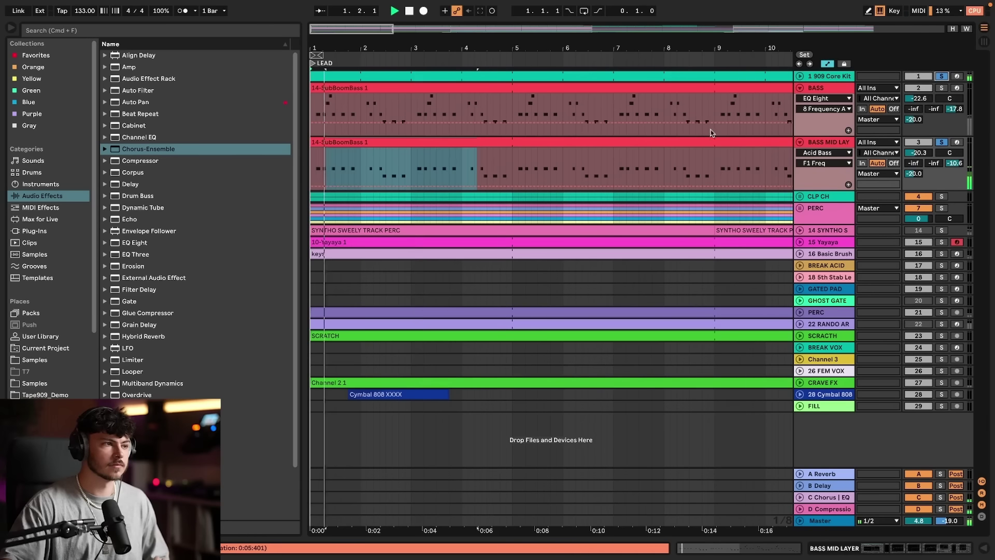
- Reopen the BASS MID LAYER clip, reactivate the G2 and A2 notes, and play the full bassline again
double_click(495, 144)
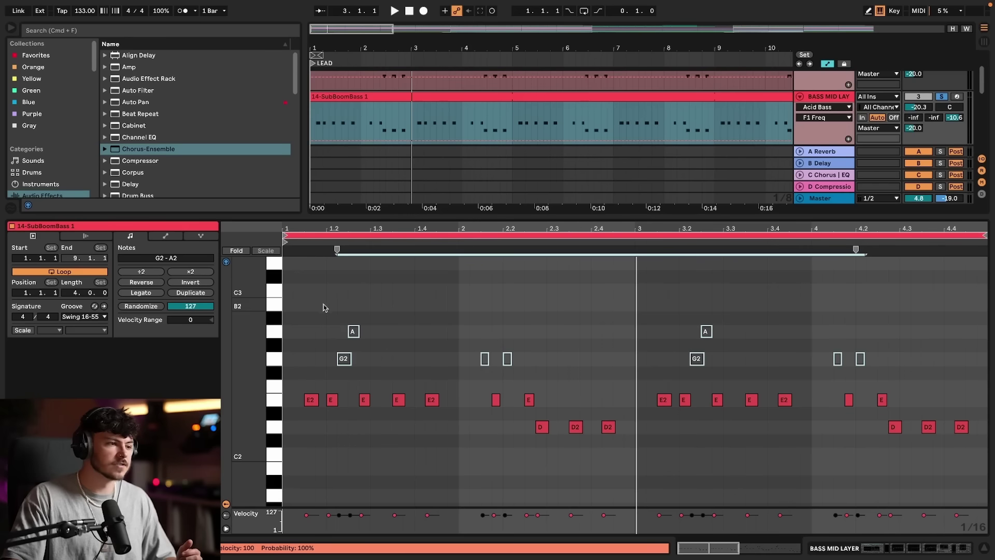
click(317, 294)
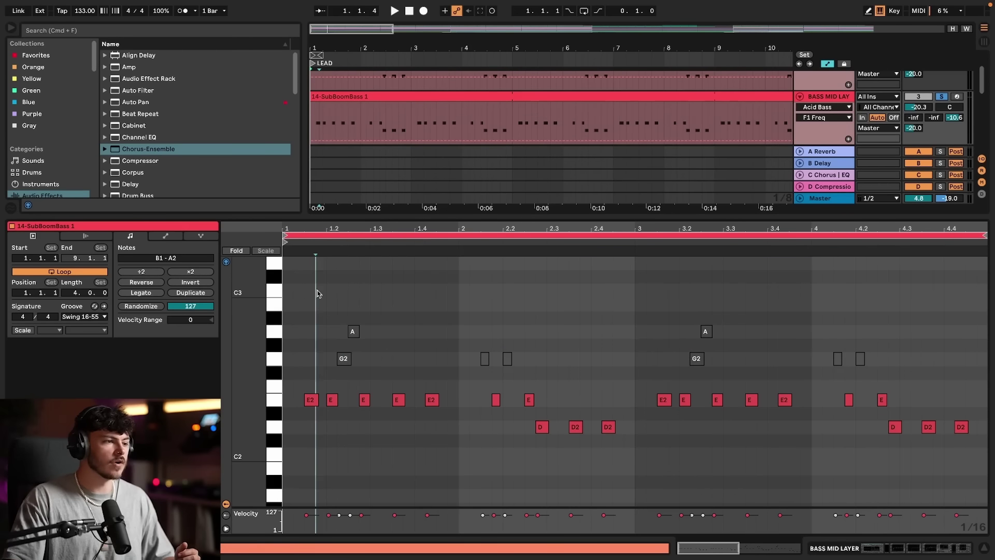
drag(318, 284, 913, 374)
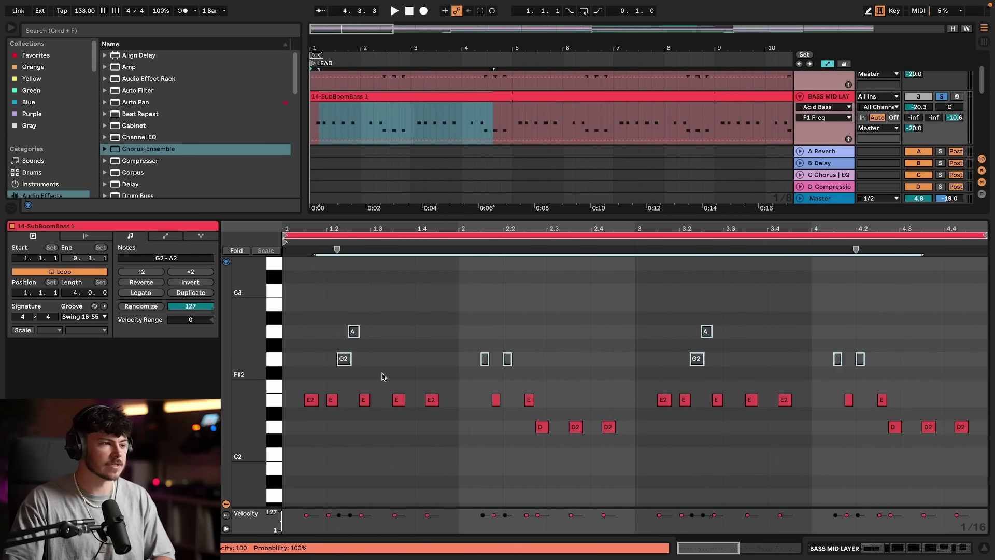
key(space)
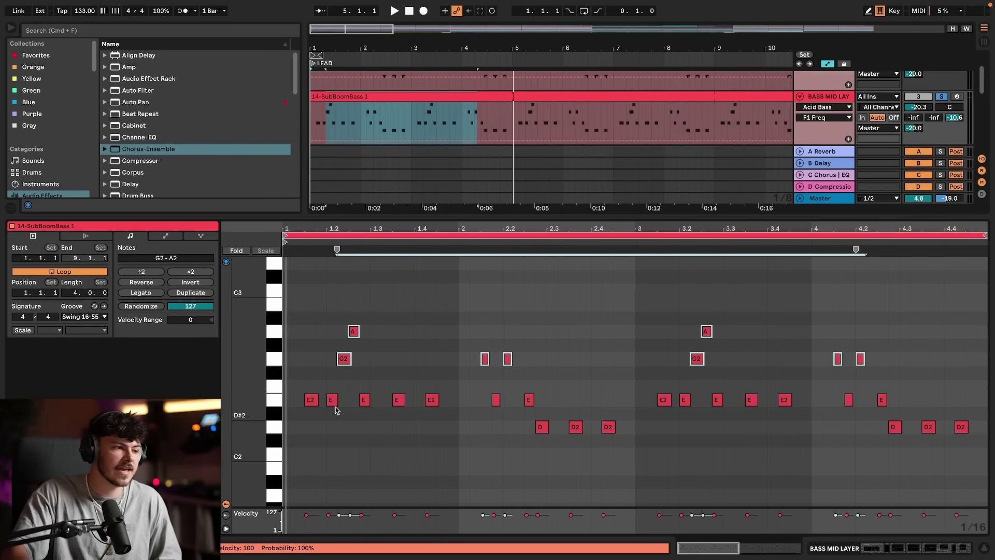
key(Home)
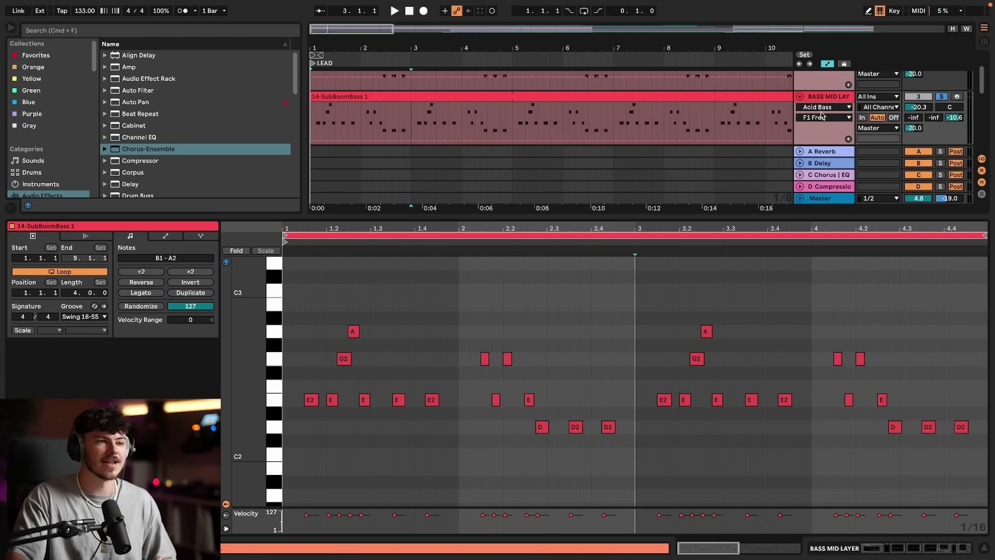
scroll(820, 114, up, 2)
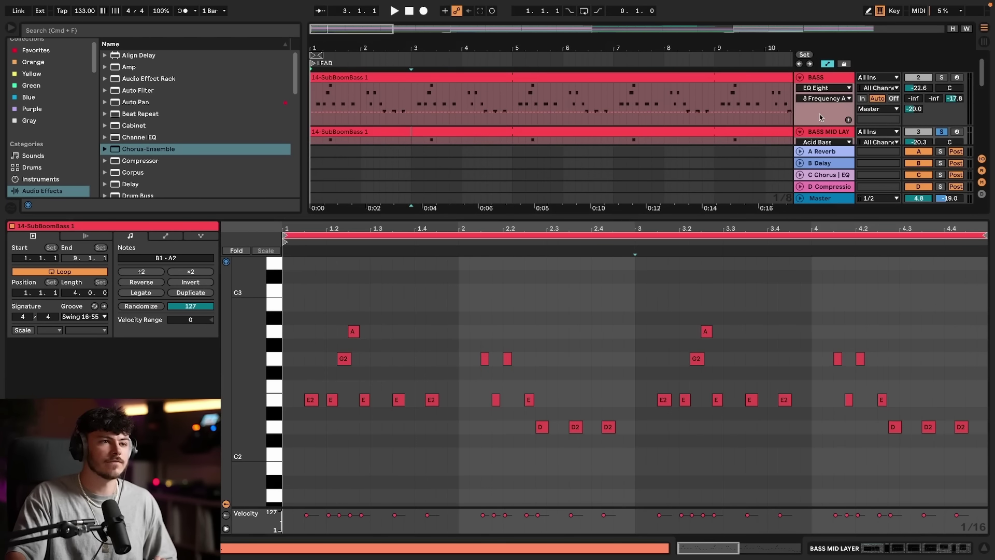
scroll(820, 117, down, 10)
scroll(530, 369, down, 2)
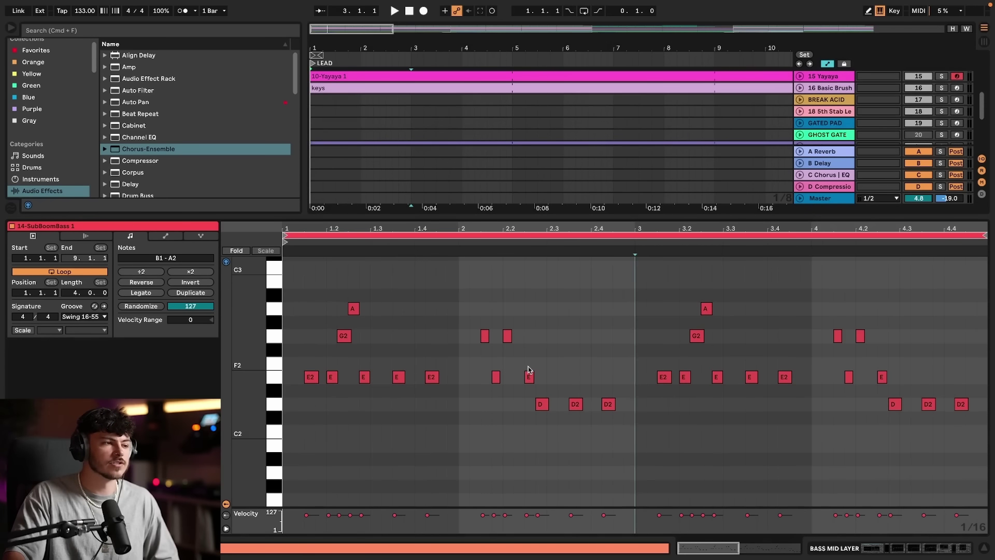
scroll(529, 369, up, 1)
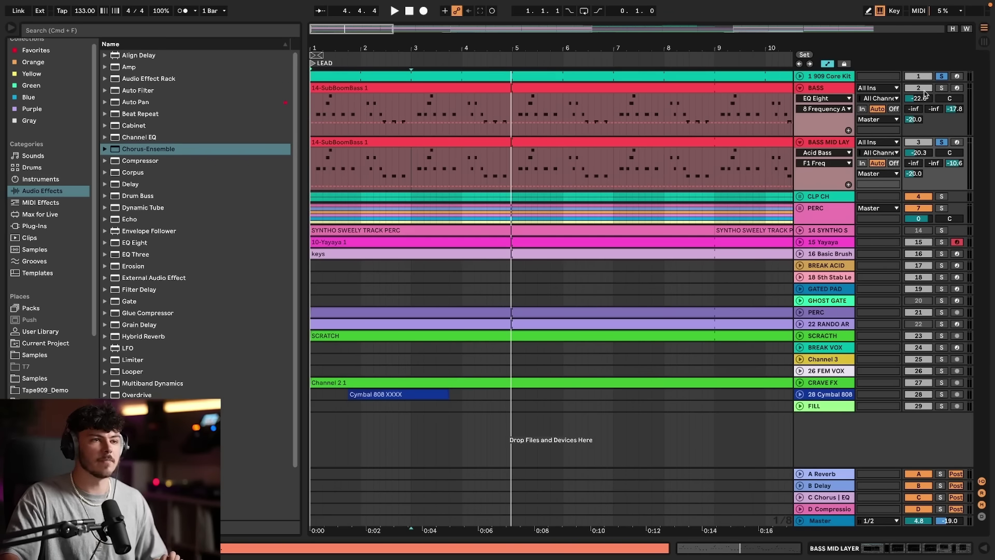
- Audition the BASS track on its own and examine its effect chain and Massive synth patch
key(space)
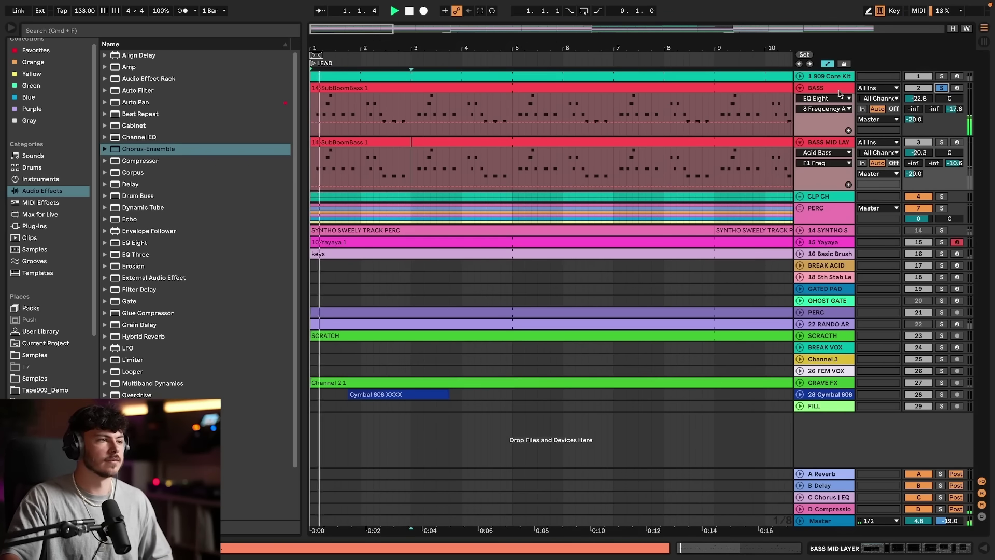
double_click(829, 88)
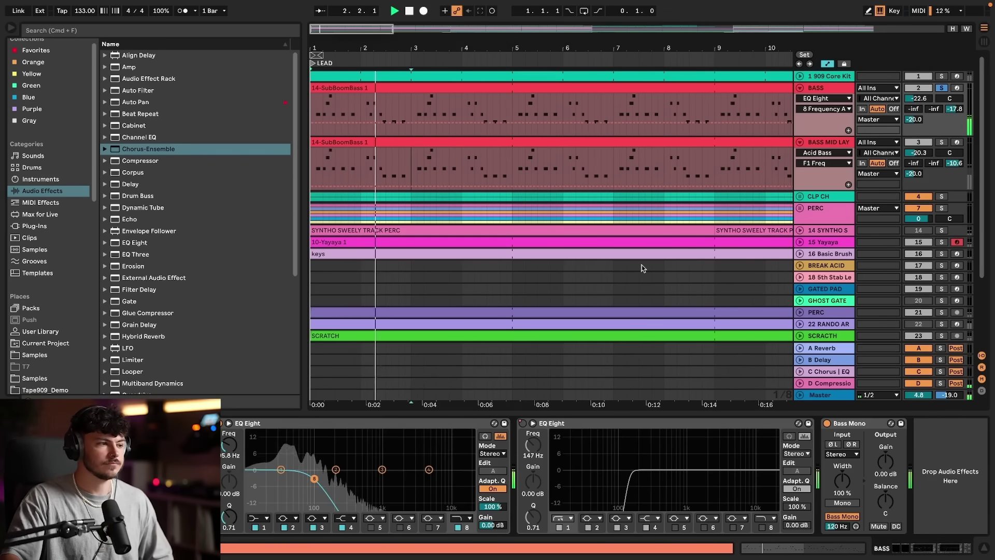
key(space)
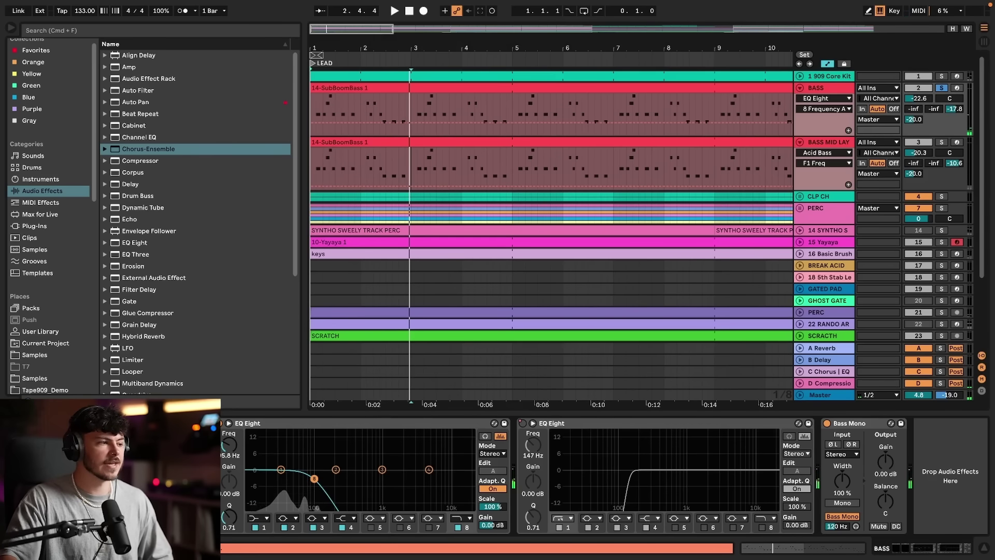
click(133, 423)
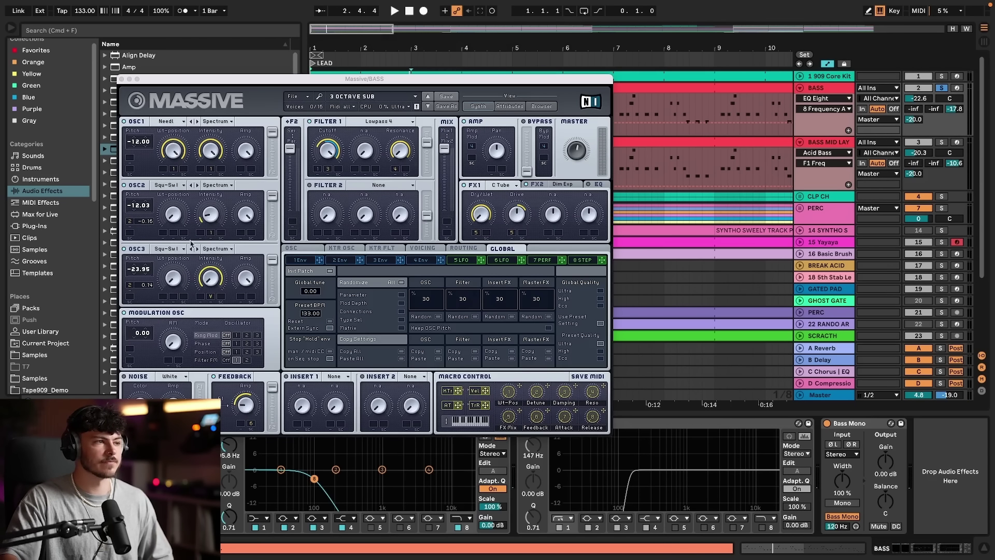
click(122, 80)
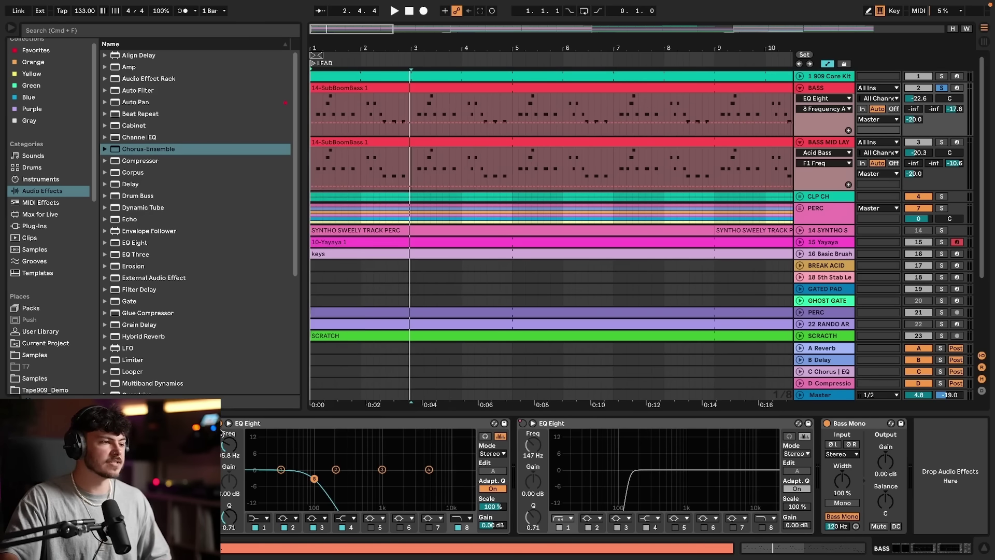
- Audition both bass layers with the 909 kick, and examine the BASS MID LAYER track's Acid Bass synth and effect chain
key(space)
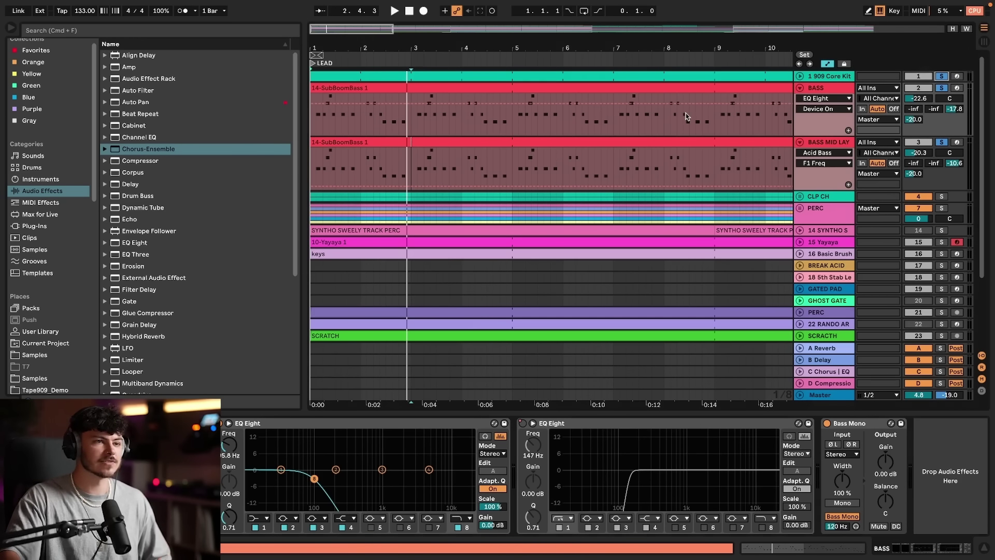
key(space)
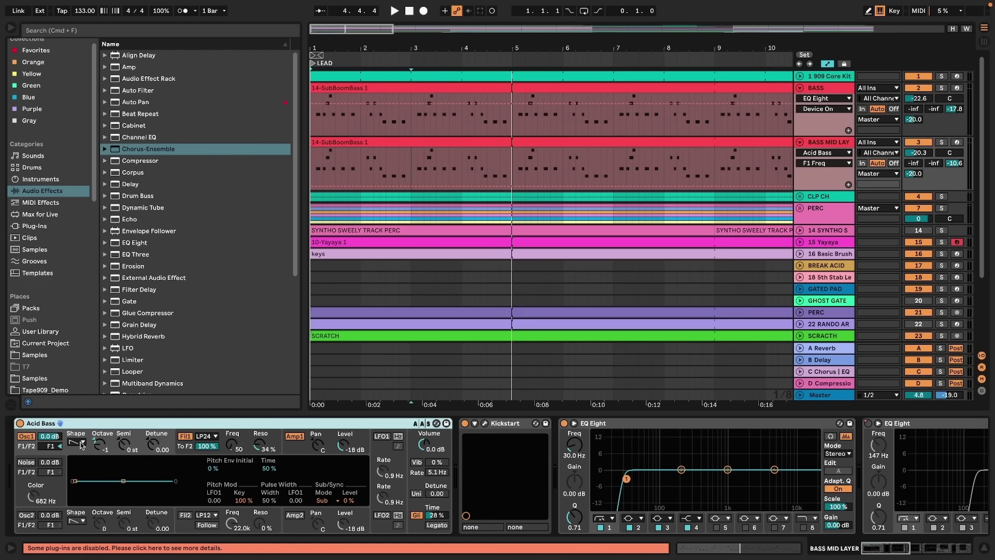
click(86, 433)
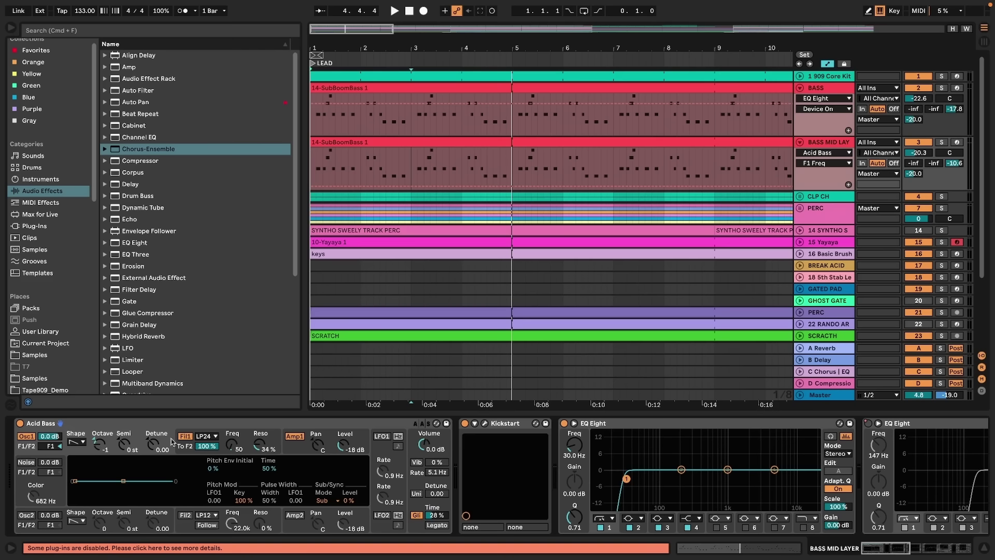
click(186, 454)
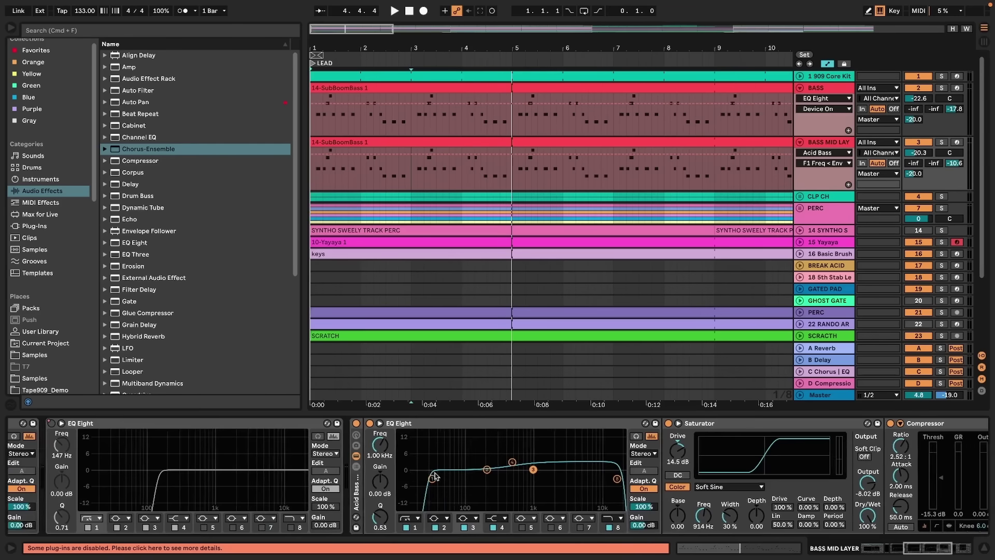
scroll(428, 476, right, 5)
scroll(428, 475, right, 5)
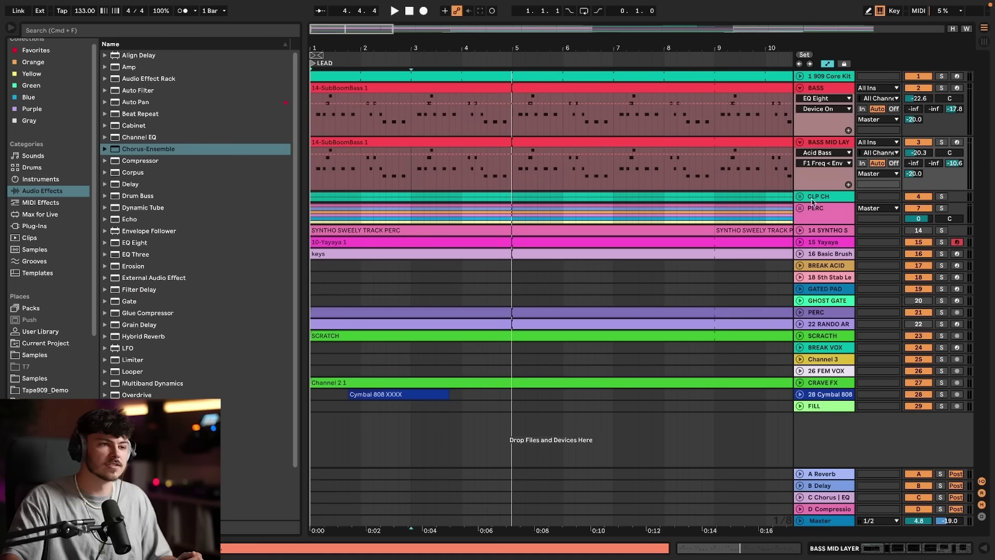
- Solo and play the CLP CH group, and unfold it along with its CH and CLAP tracks
click(942, 196)
key(space)
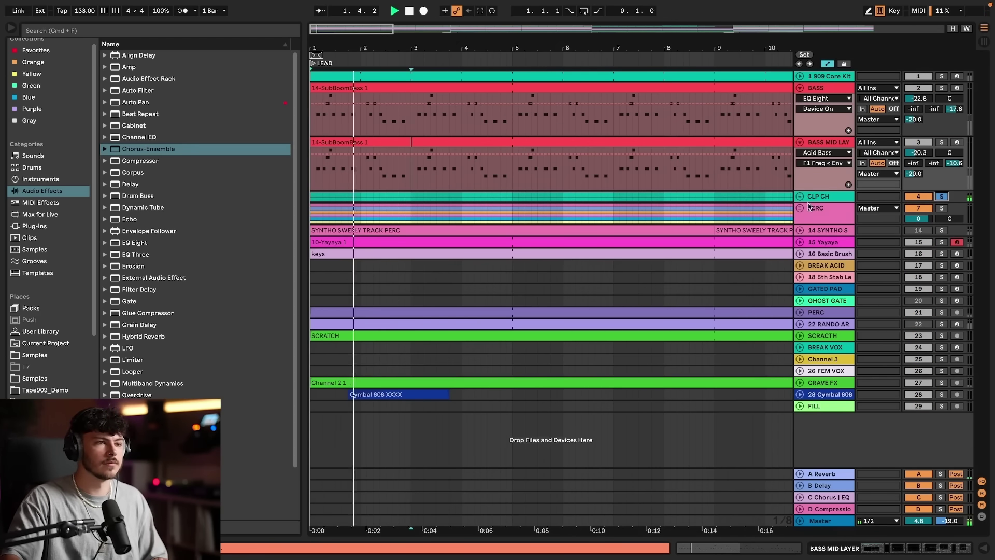
click(799, 196)
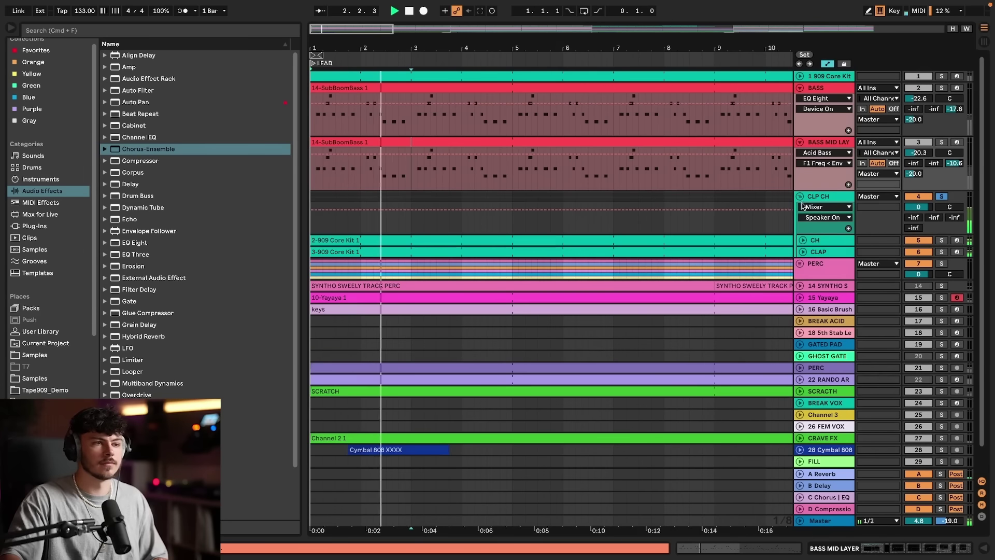
click(804, 241)
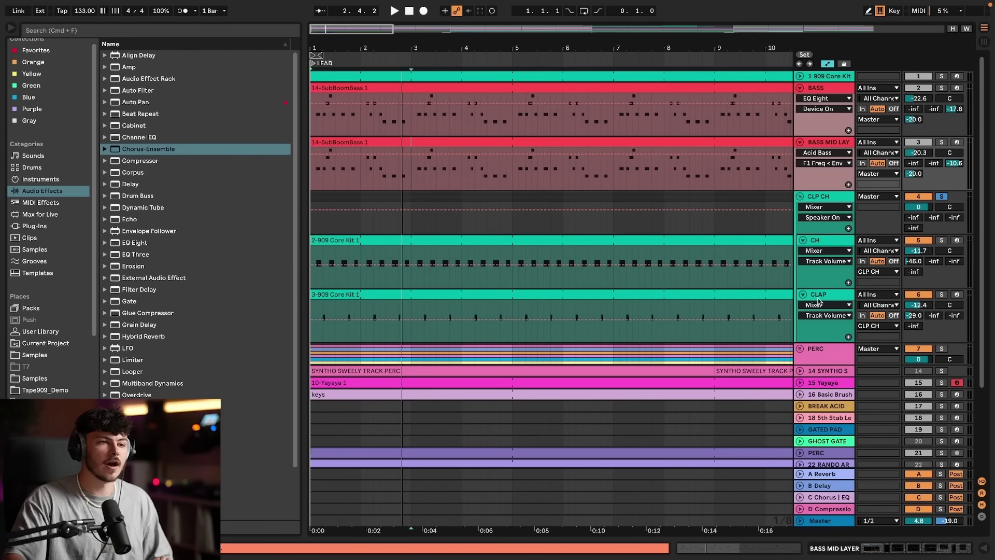
- Examine the Hihat Closed 909 transposition on the CH track, play the CLP CH group, and unsolo it during playback
double_click(817, 300)
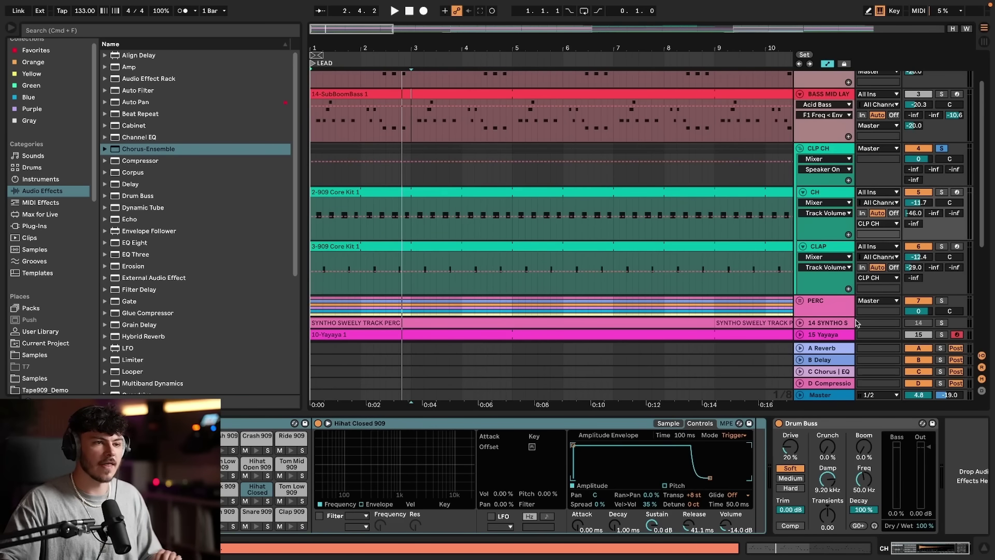
click(694, 496)
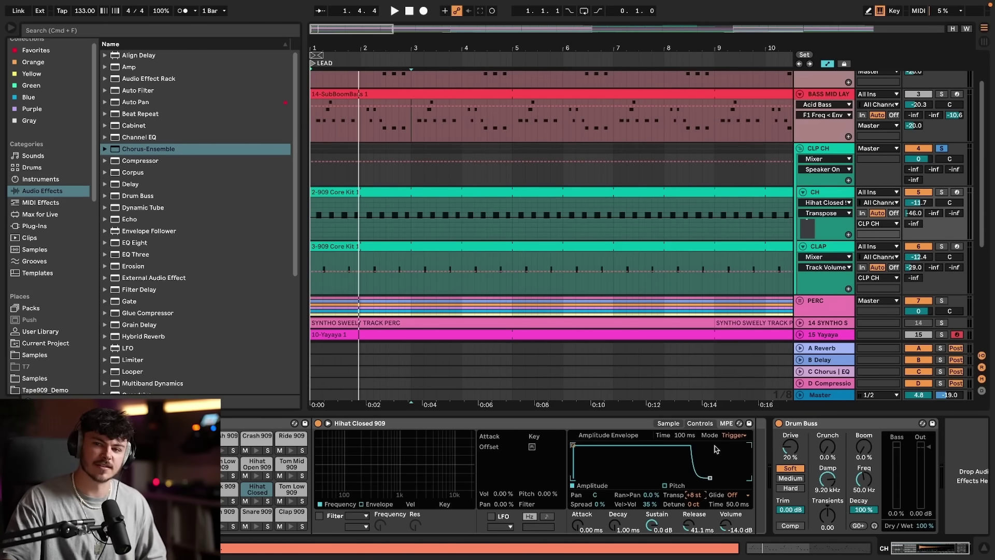
key(space)
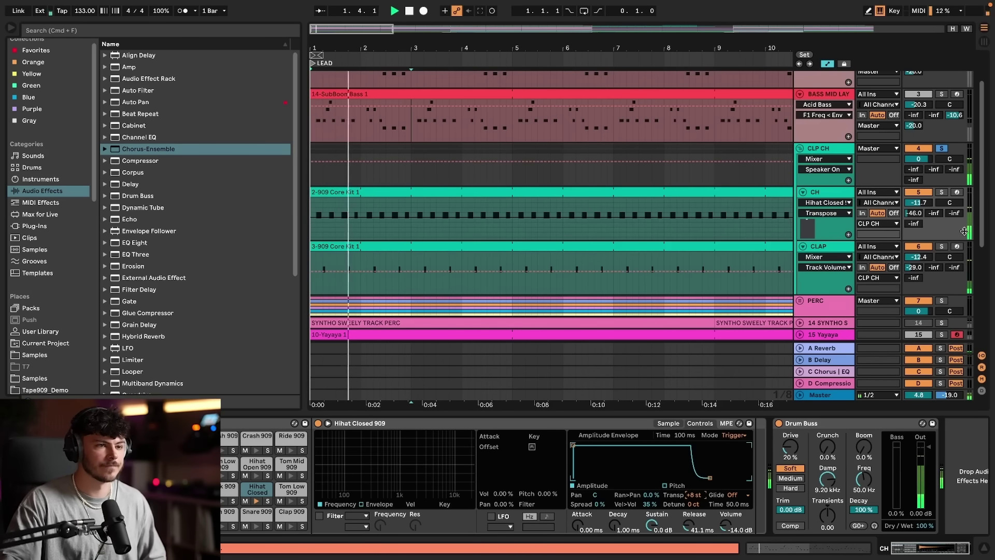
click(942, 149)
key(space)
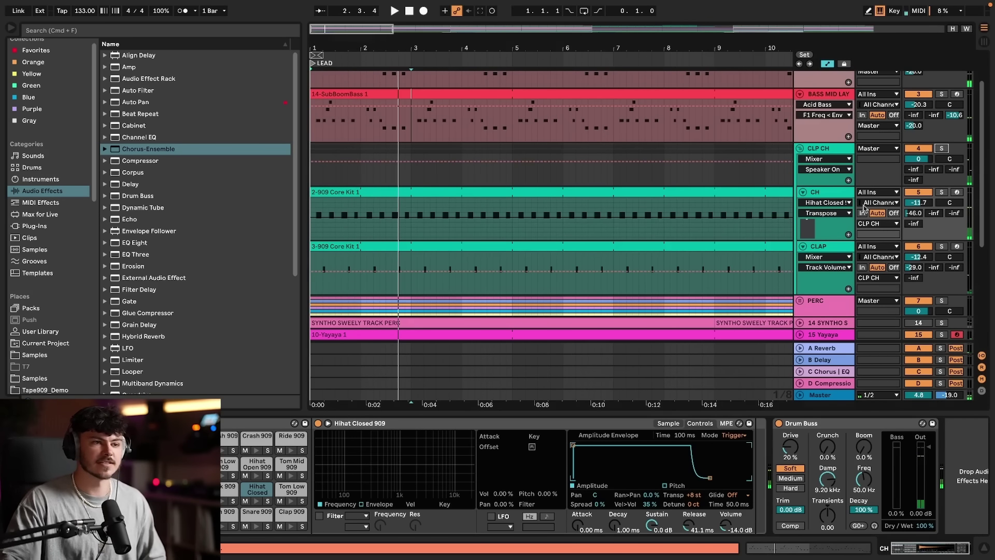
- Audition the PERC group soloed, and unfold it along with all its percussion tracks to show their MIDI clips
scroll(834, 294, down, 5)
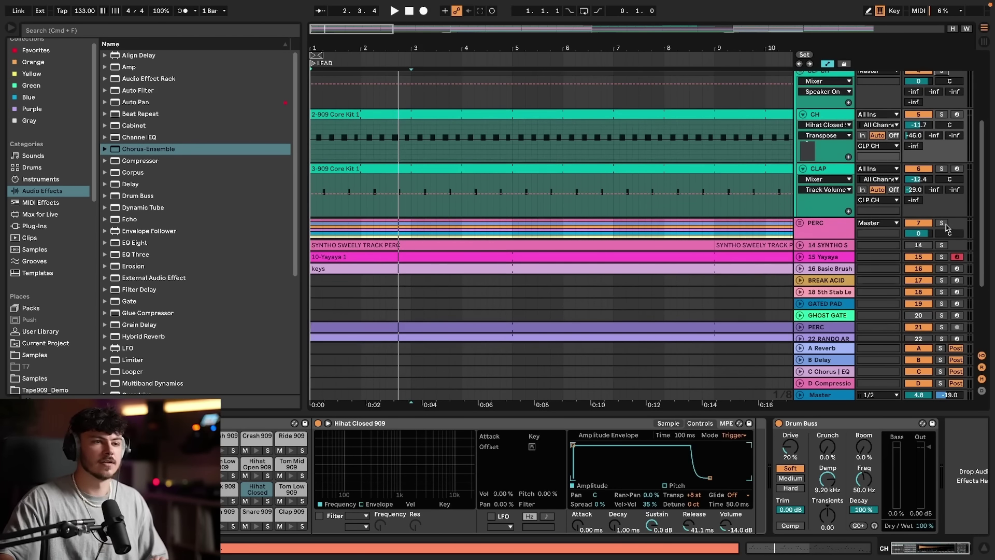
key(space)
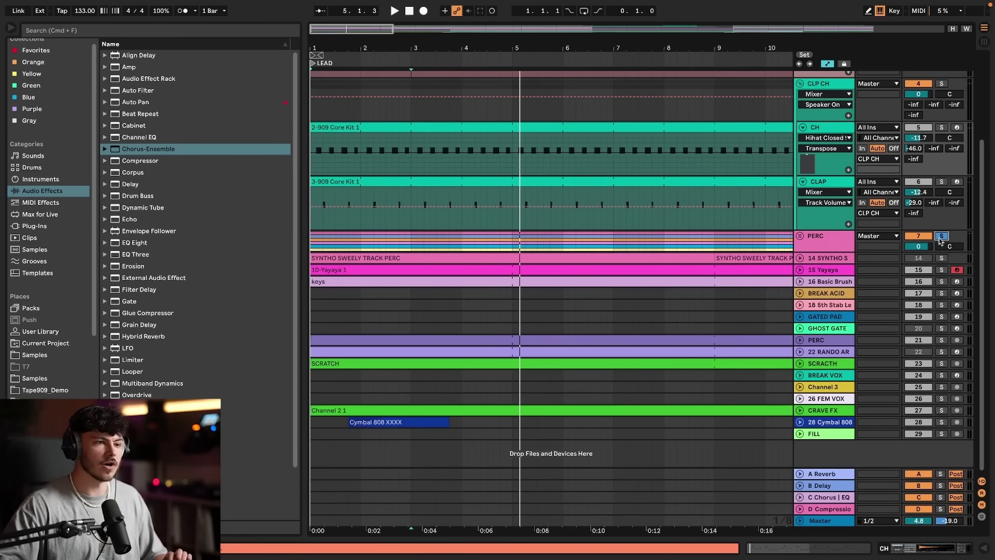
click(941, 236)
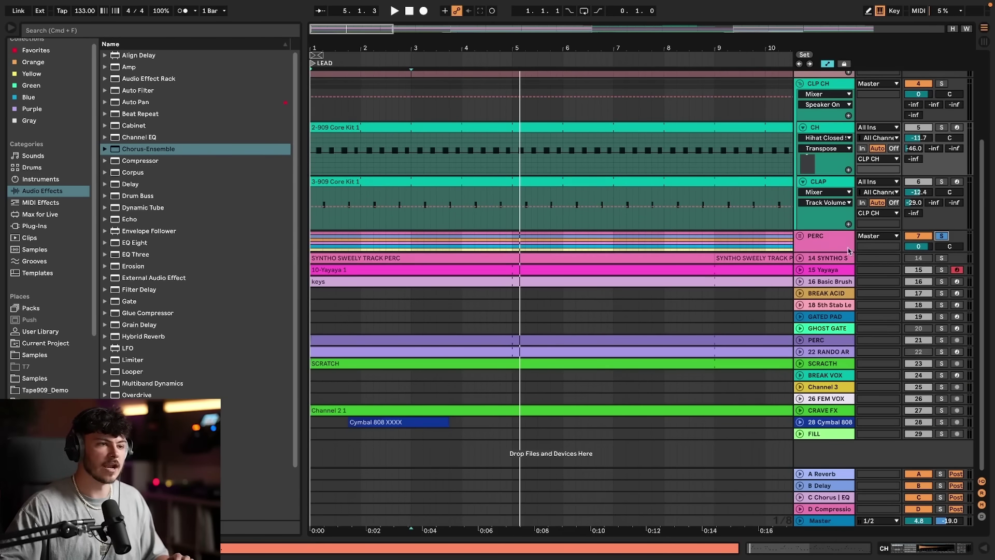
click(800, 237)
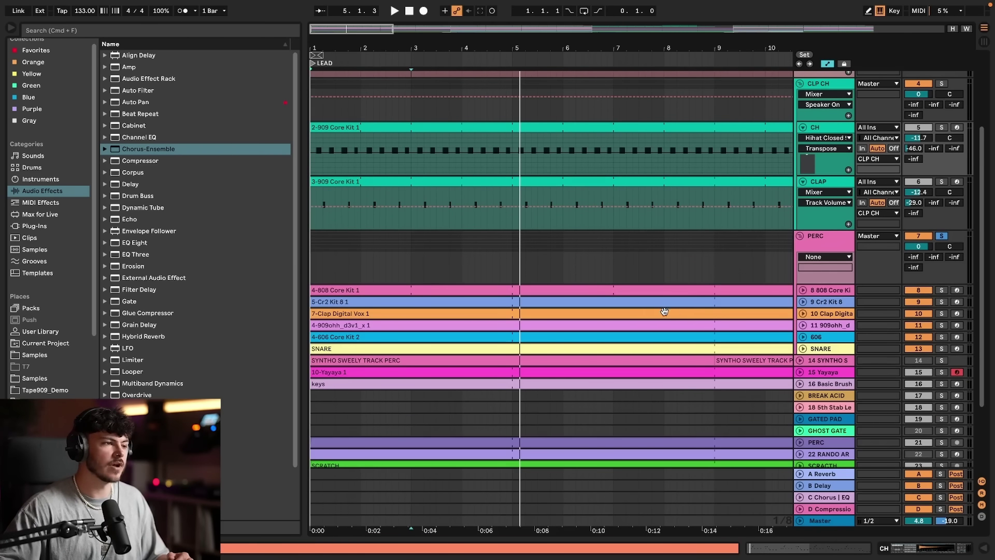
scroll(664, 312, down, 4)
alt+click(802, 232)
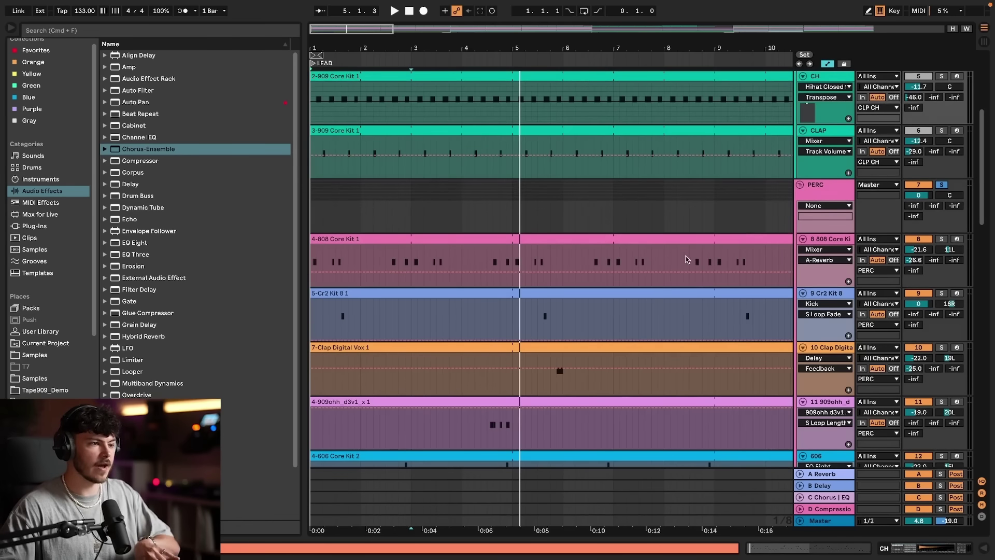
- Examine the clips from Cr2 Kit 8 down to Yayaya across the opening bars, and unsolo the SYNTHO SWEELY TRACK PERC track
scroll(705, 282, down, 5)
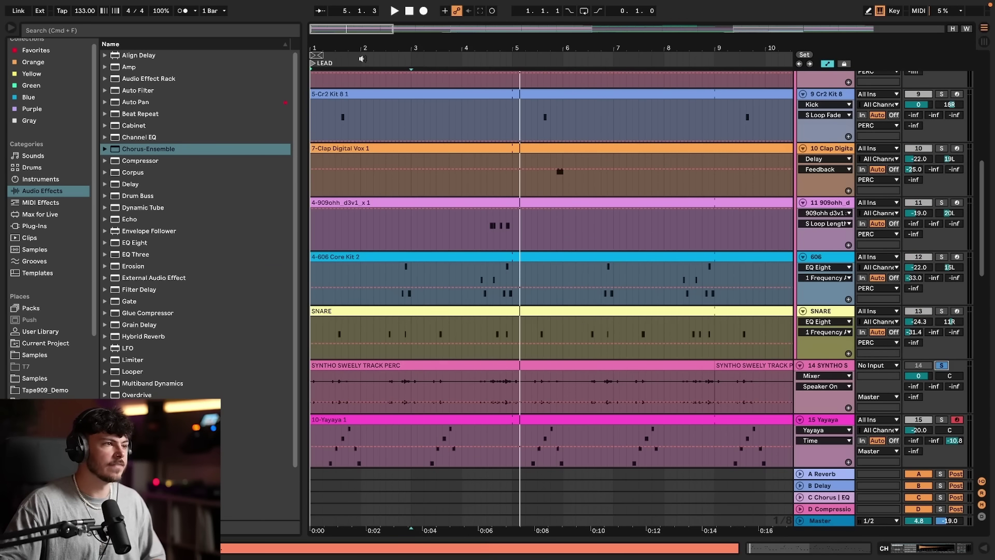
key(plus)
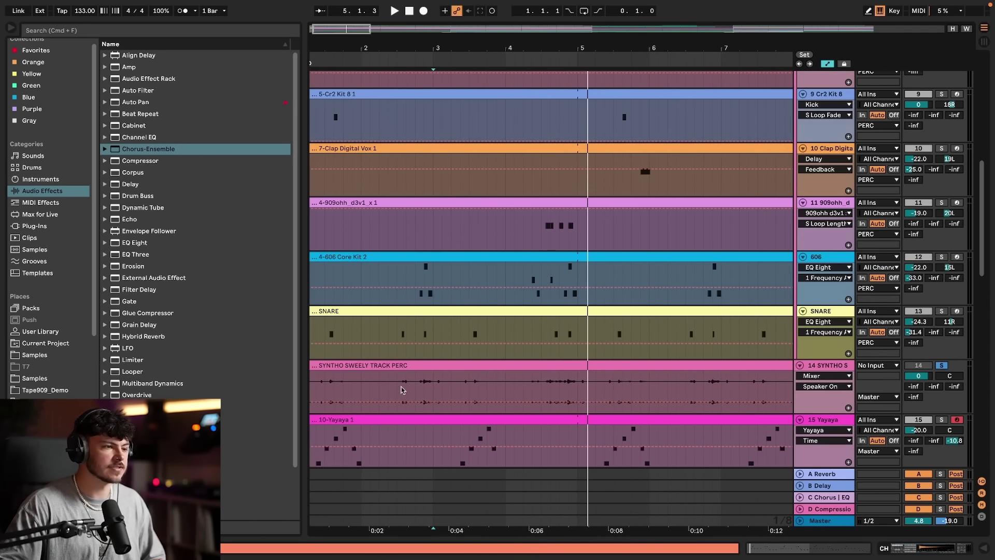
scroll(404, 390, left, 2)
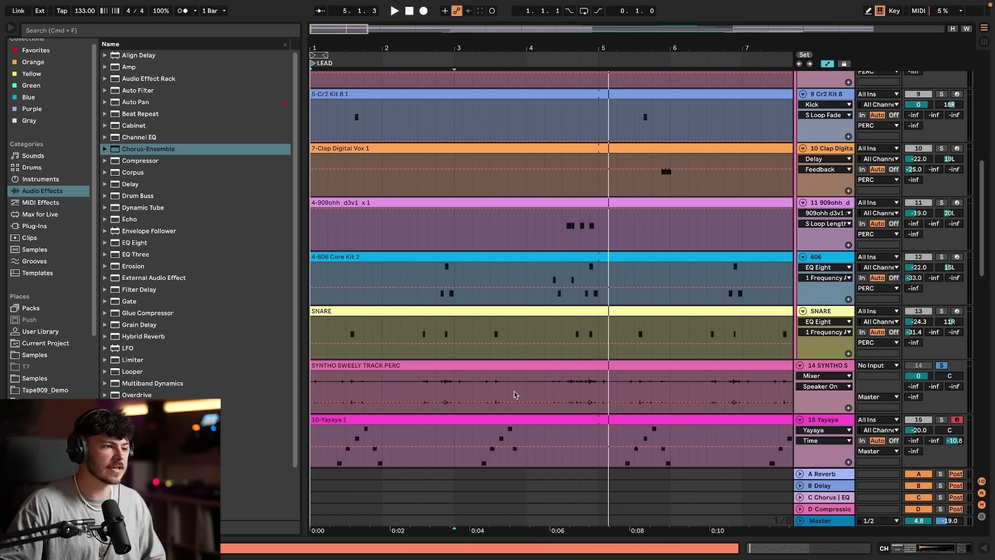
scroll(529, 393, right, 10)
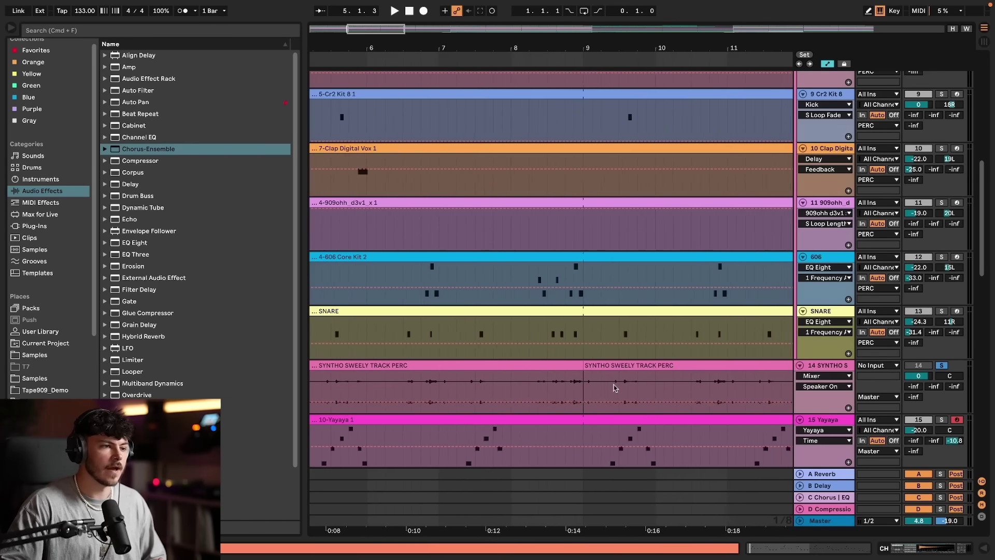
scroll(610, 387, left, 10)
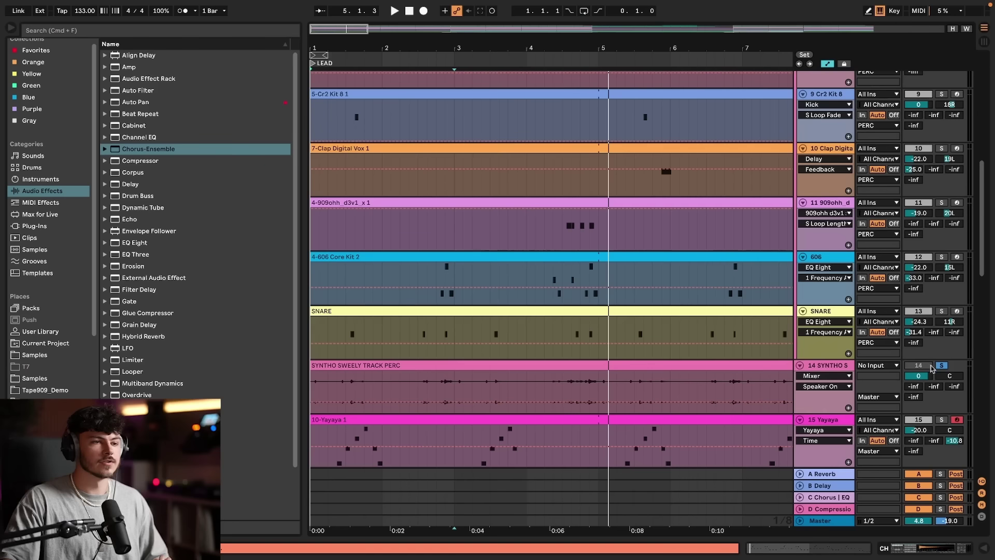
scroll(391, 265, up, 3)
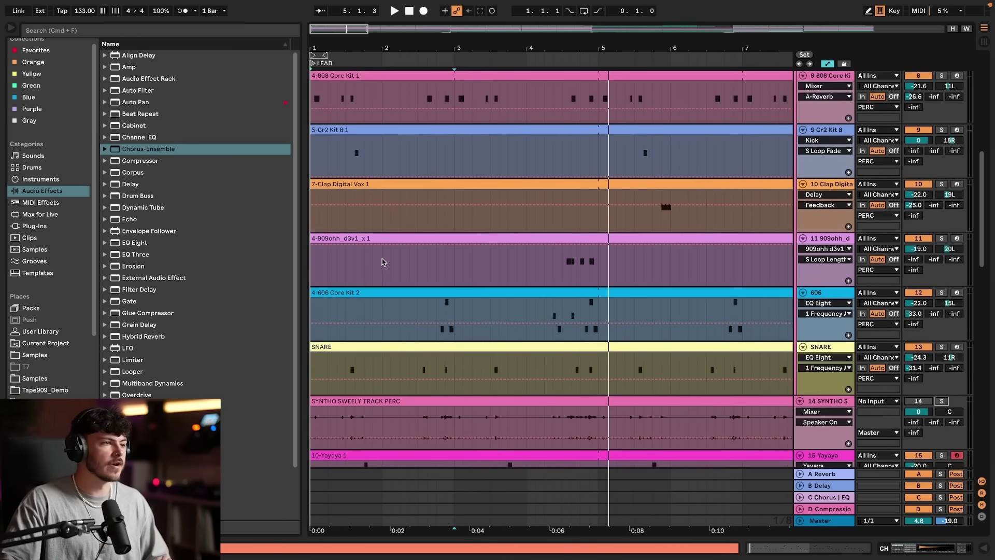
- Solo the 808 Core Kit track and play its percussion pattern from the start of the arrangement
click(764, 158)
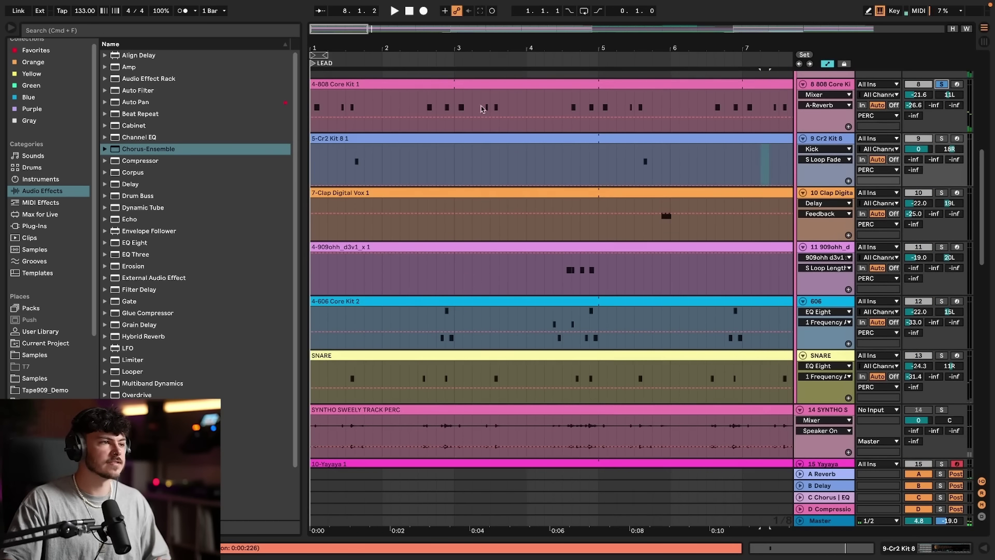
scroll(312, 99, up, 1)
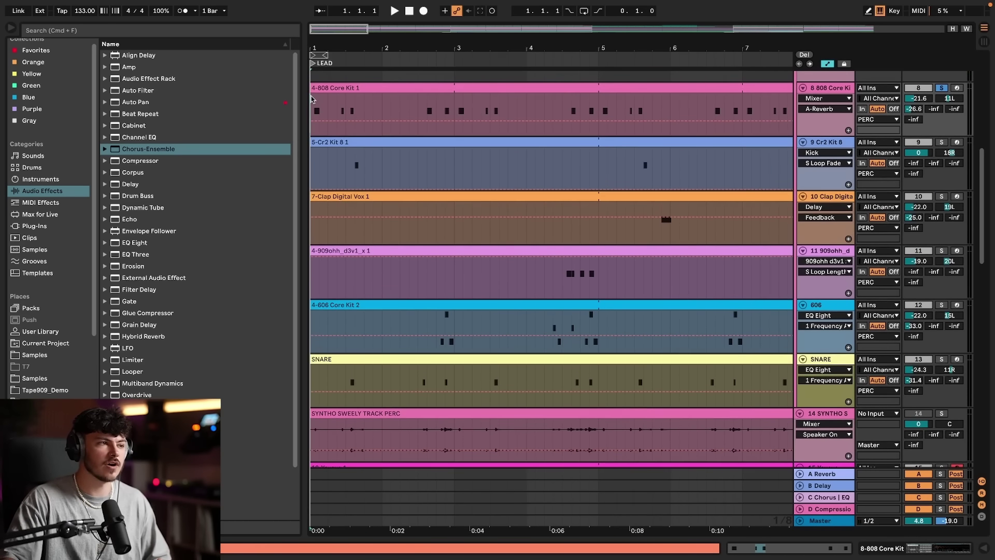
key(space)
scroll(332, 377, down, 1)
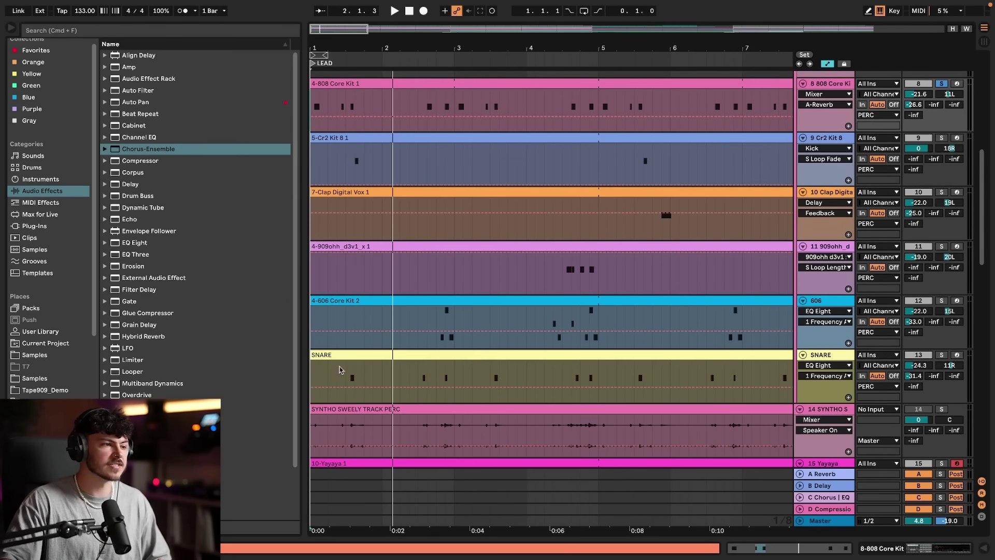
- Solo the SNARE track, play it from within bar 1, and show its devices
click(340, 369)
key(space)
click(941, 355)
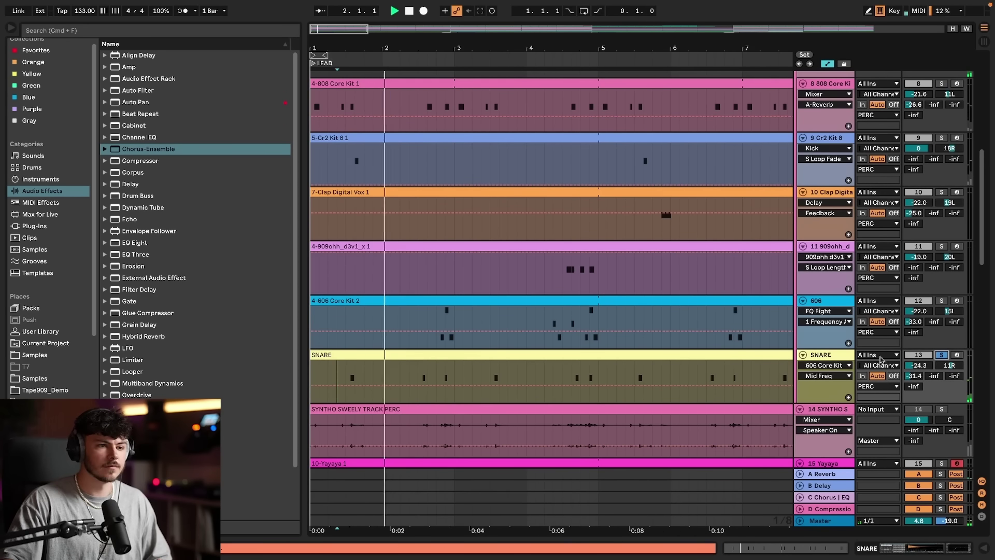
double_click(824, 354)
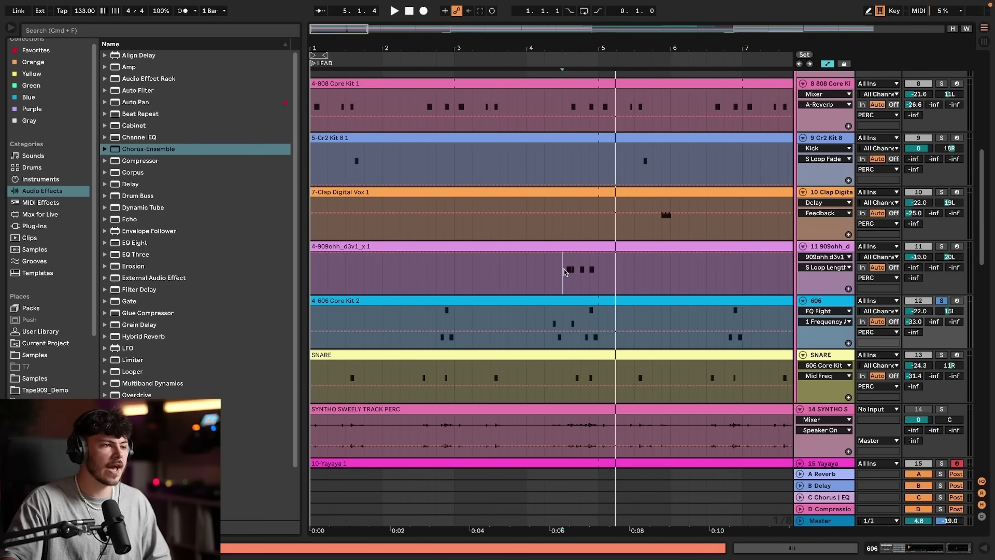
- Solo the 909ohh track, play it from just before its open-hat hits in bar 4, and check where the hits repeat
click(564, 272)
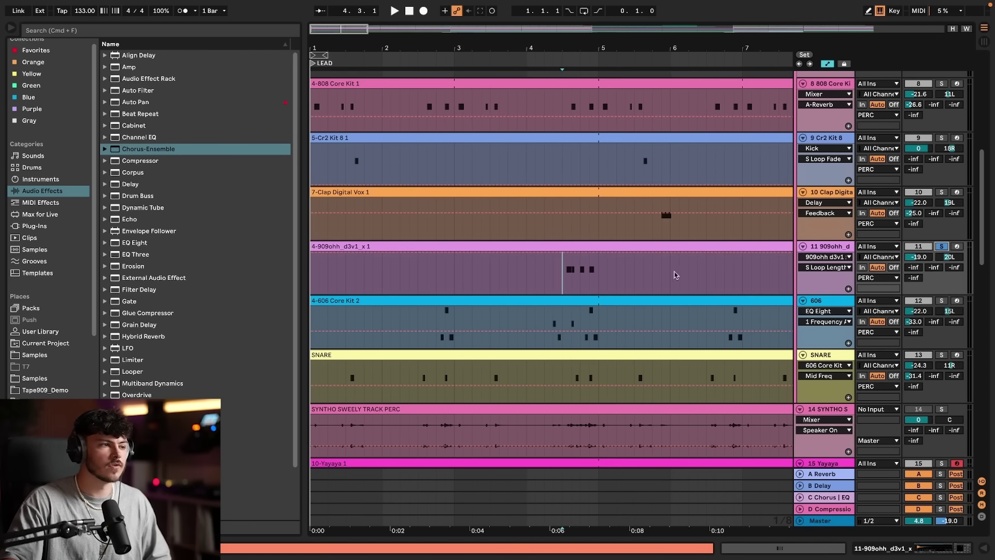
key(space)
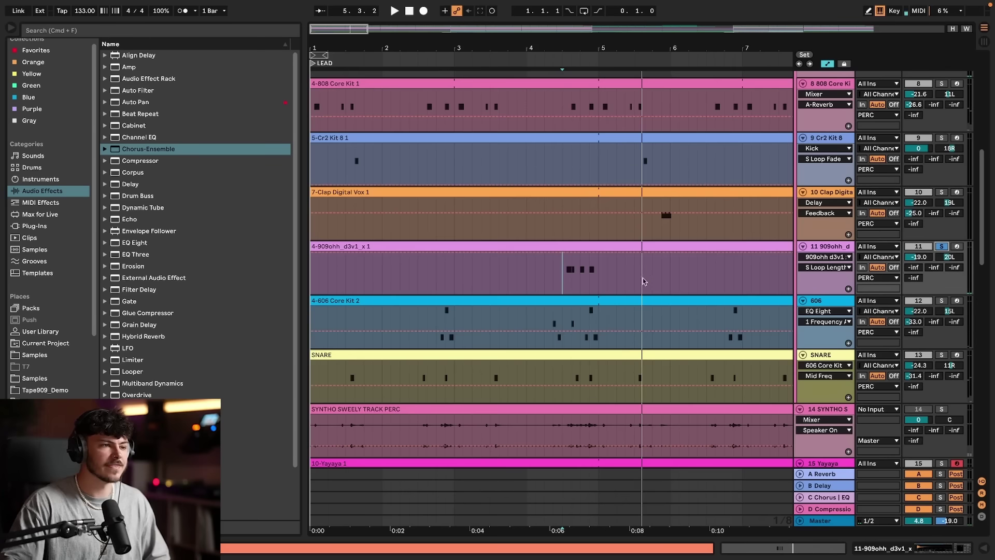
scroll(636, 281, right, 8)
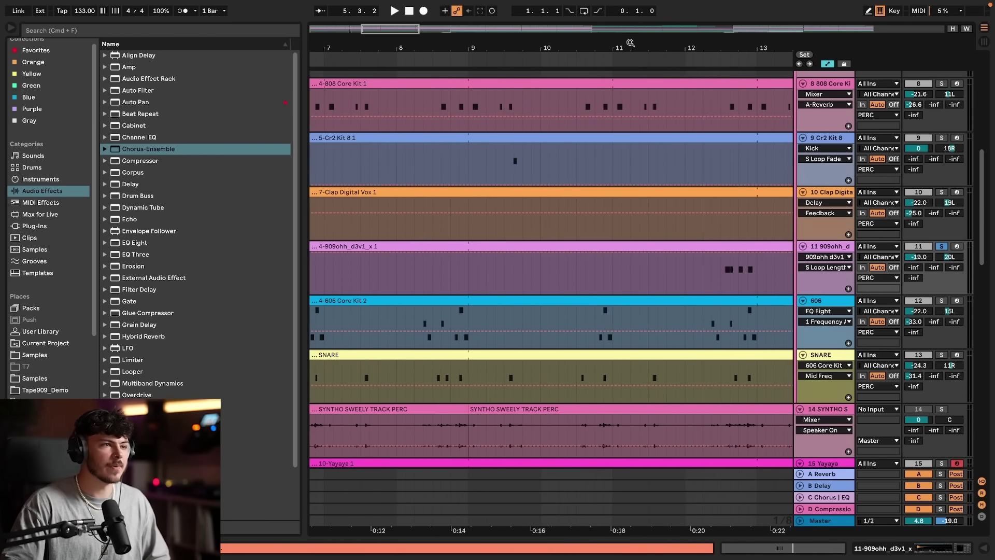
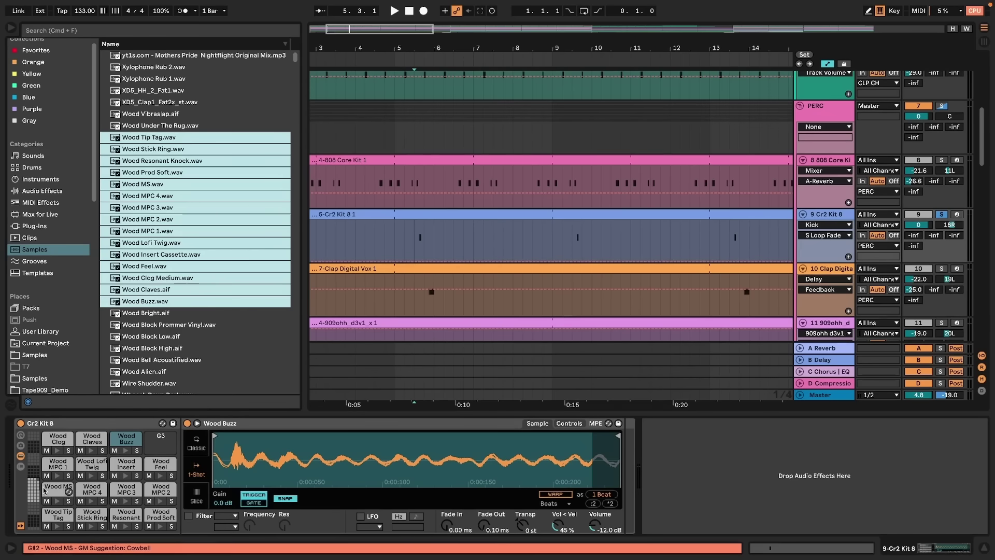
- Audition the soloed Cr2 Kit 8 track and reverse the 16 UTB Perc R sample in its drum rack
click(35, 499)
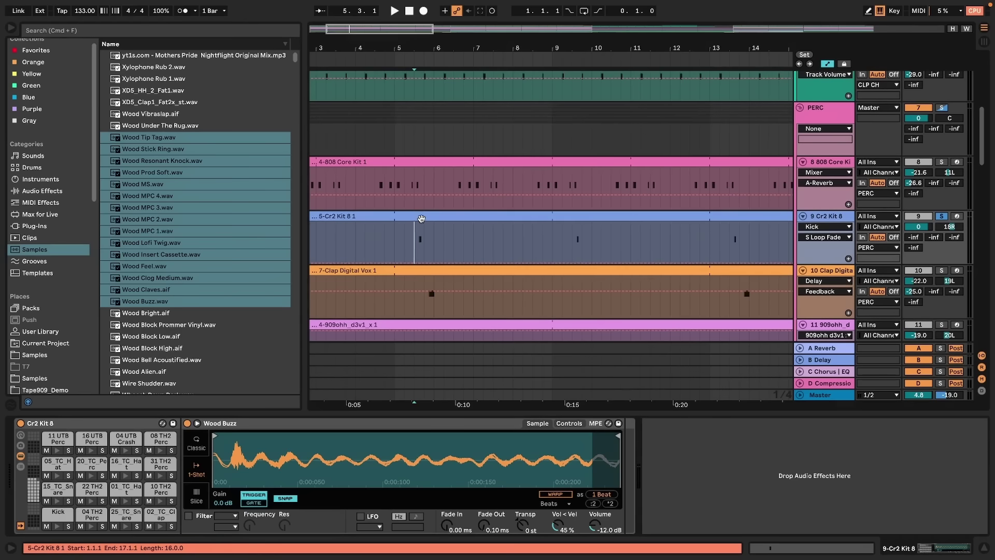
key(space)
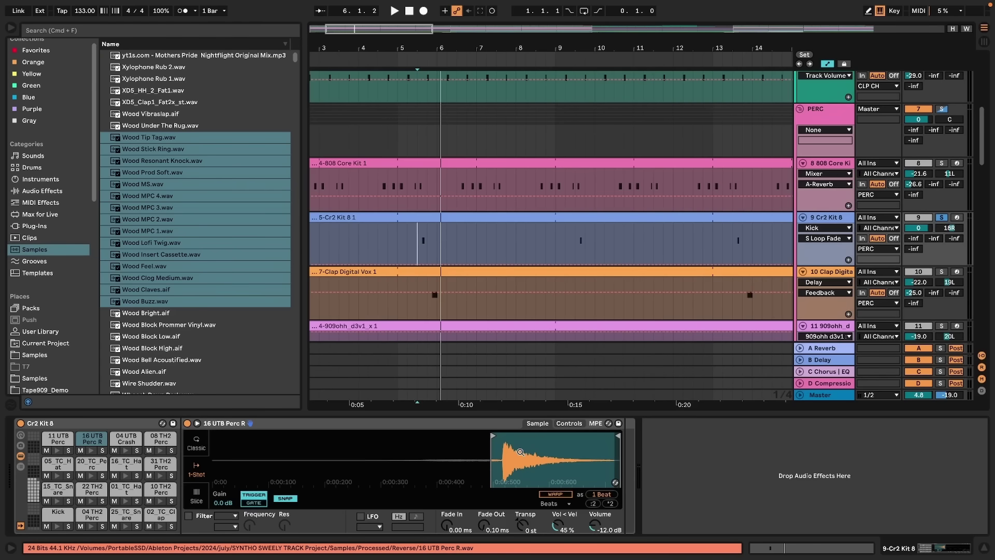
right_click(520, 452)
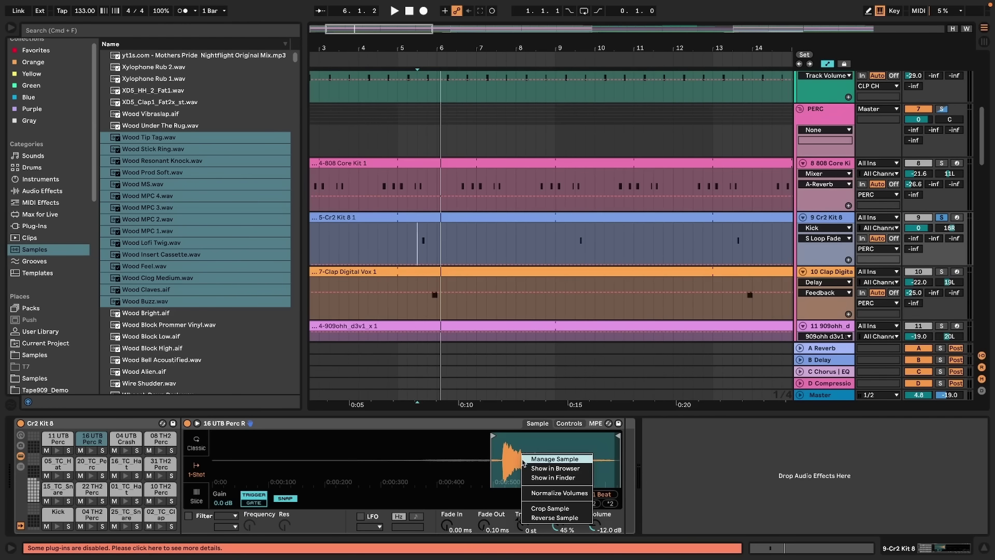
click(548, 518)
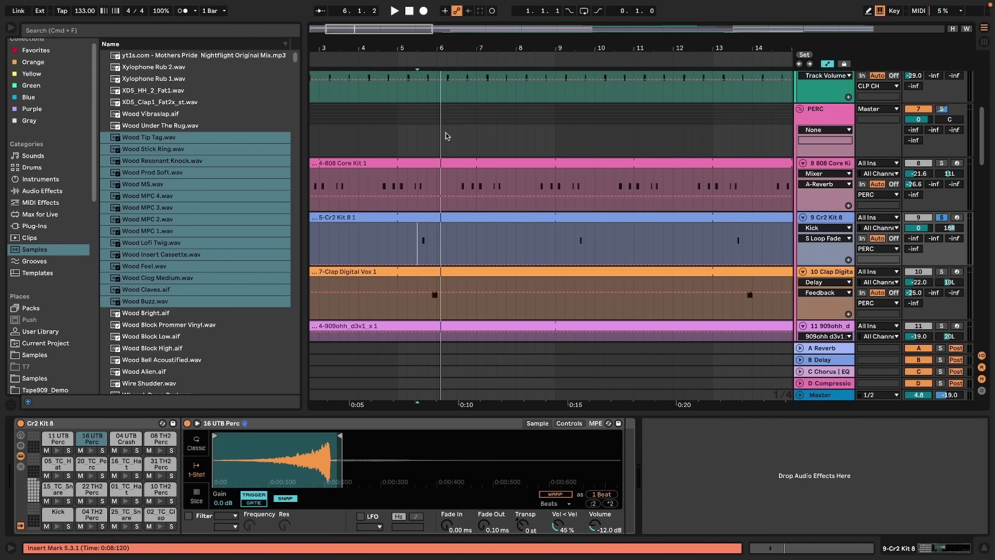
- Solo the Clap Digital Vox track, show its devices, and play it from bar 5.4.1
scroll(444, 147, up, 2)
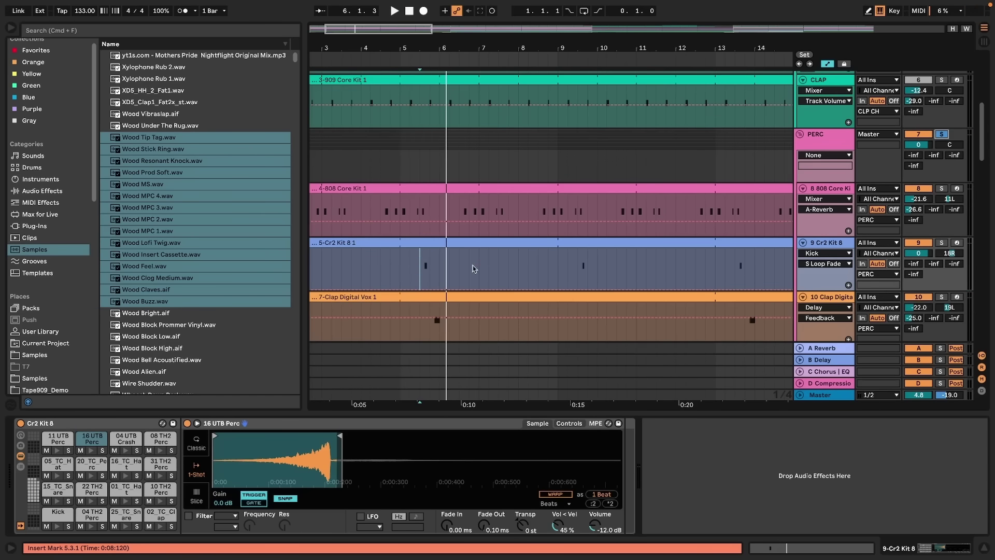
scroll(472, 269, down, 5)
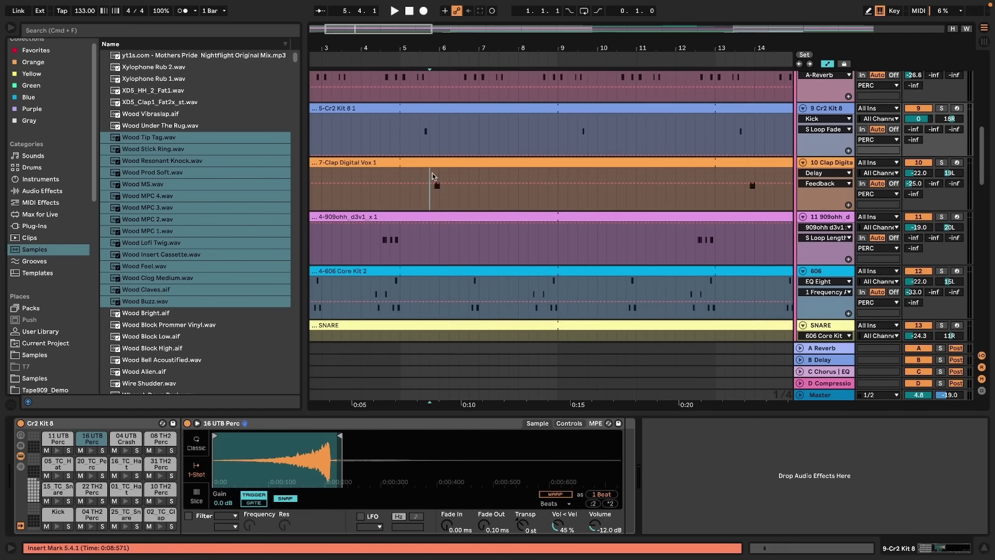
click(831, 199)
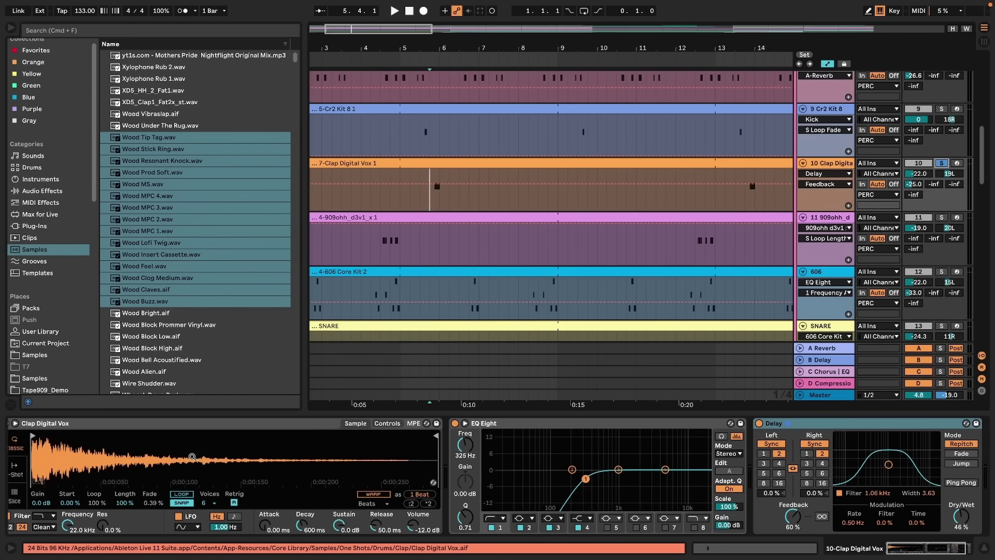
key(space)
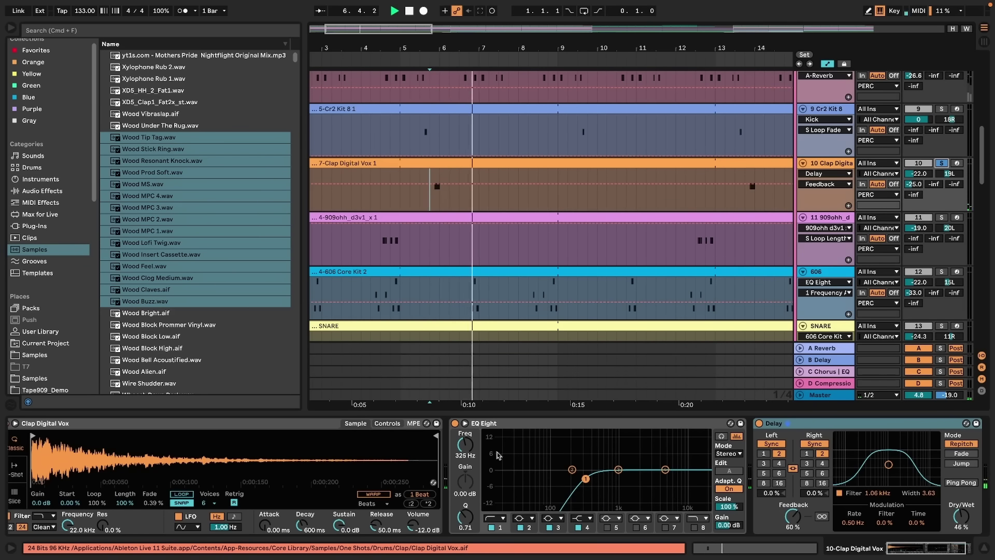
key(space)
- Compare the Clap Digital Vox track with its Delay bypassed and enabled, and examine the device chain
click(759, 423)
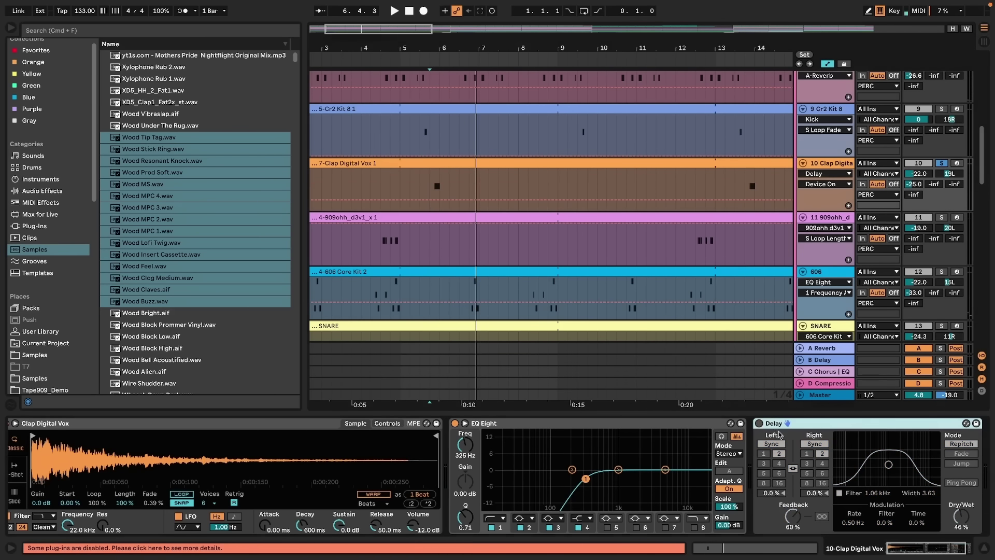
key(space)
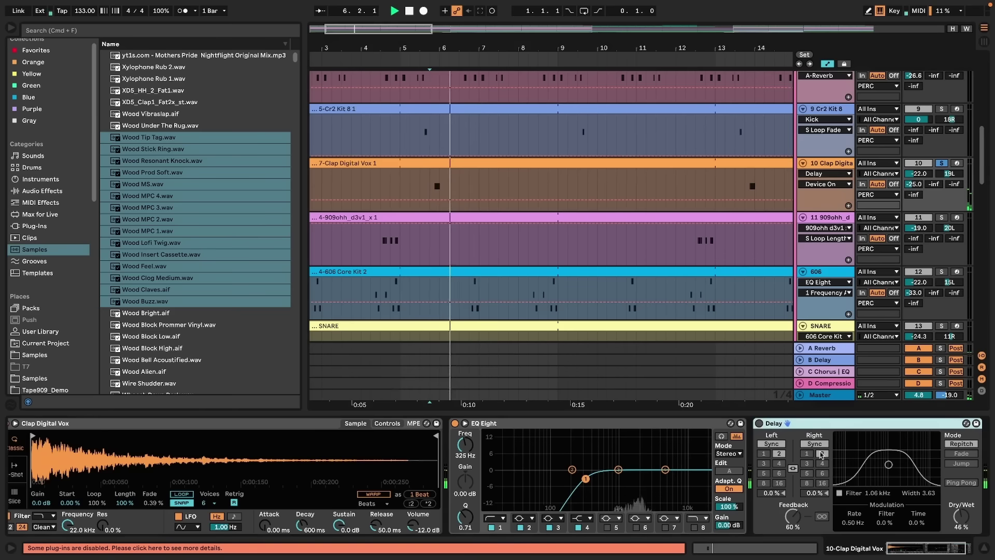
scroll(680, 483, right, 3)
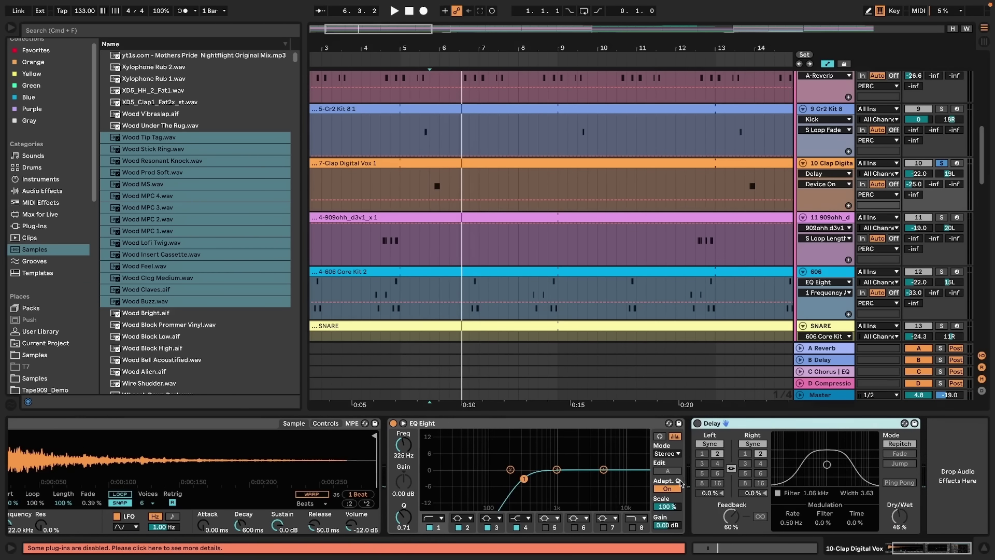
scroll(684, 482, left, 3)
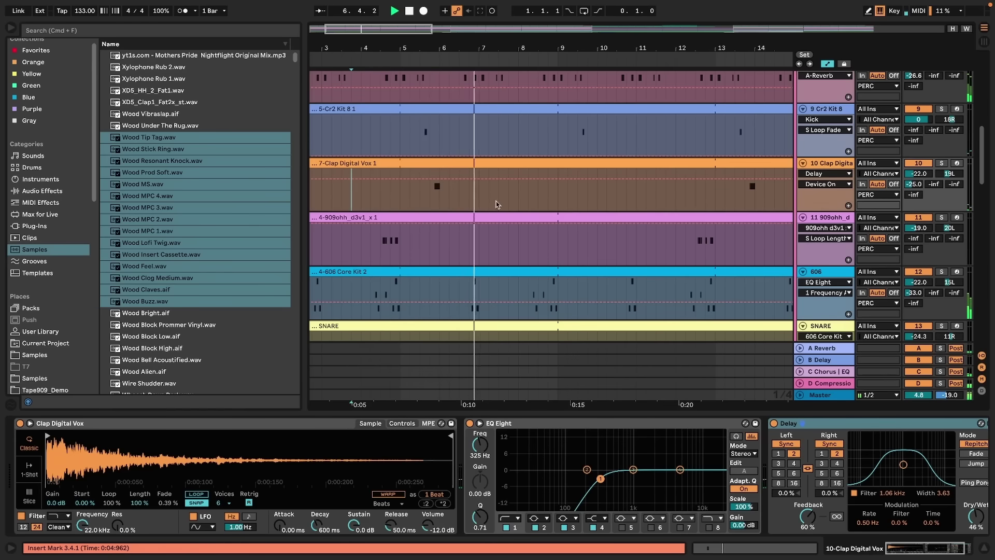
- Solo and play the Yayaya track from the start of the LEAD section, and open its first clip's MIDI notes
drag(500, 49, 500, 27)
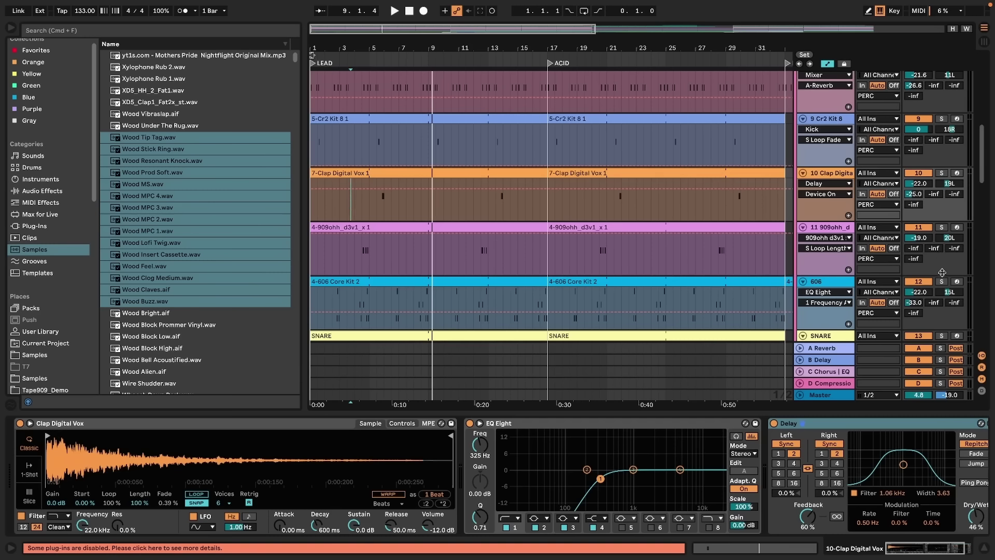
scroll(948, 258, up, 5)
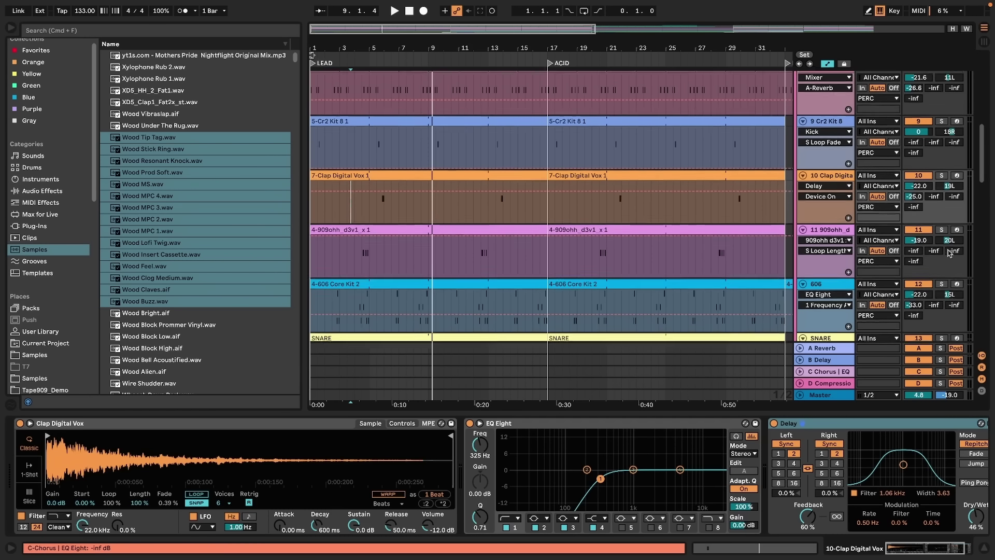
scroll(947, 241, down, 10)
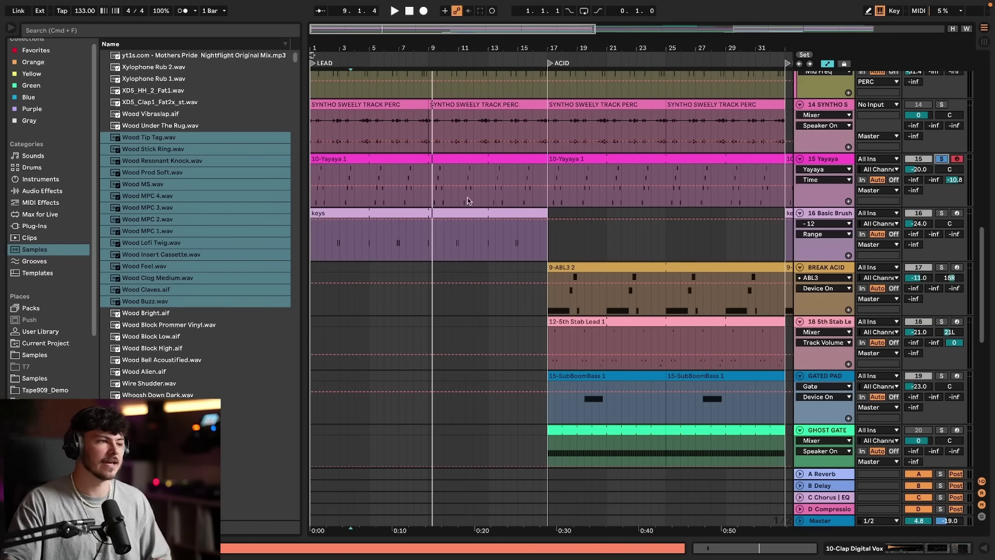
click(313, 174)
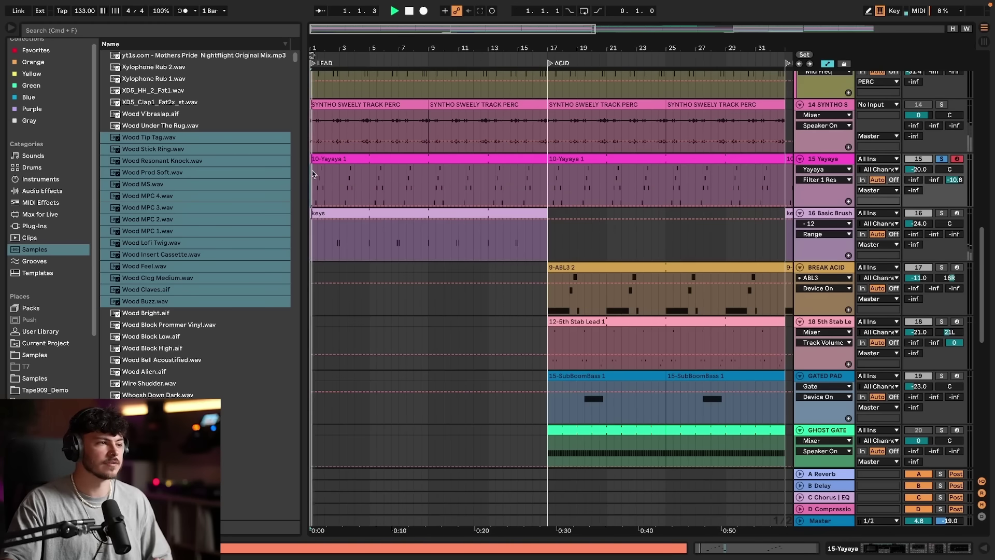
click(347, 157)
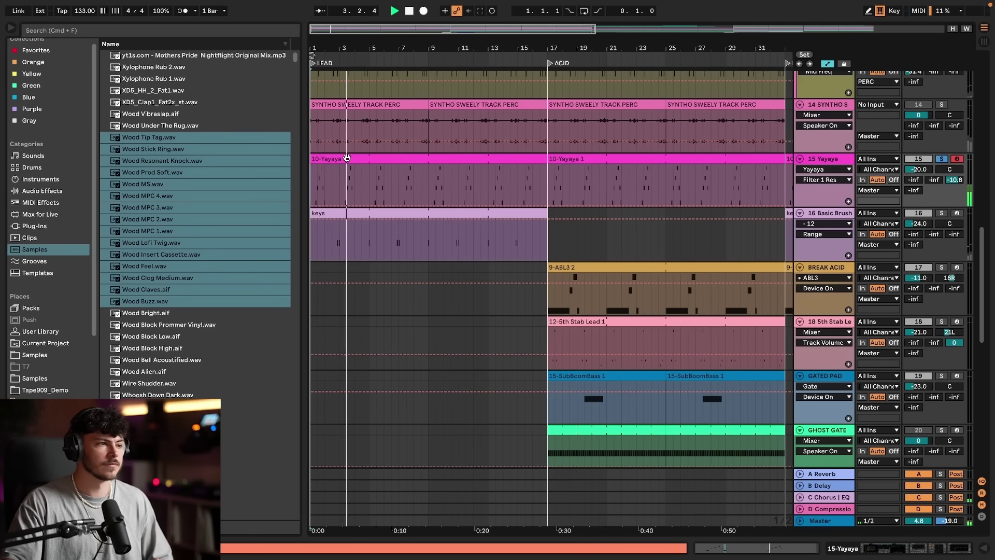
double_click(347, 157)
key(space)
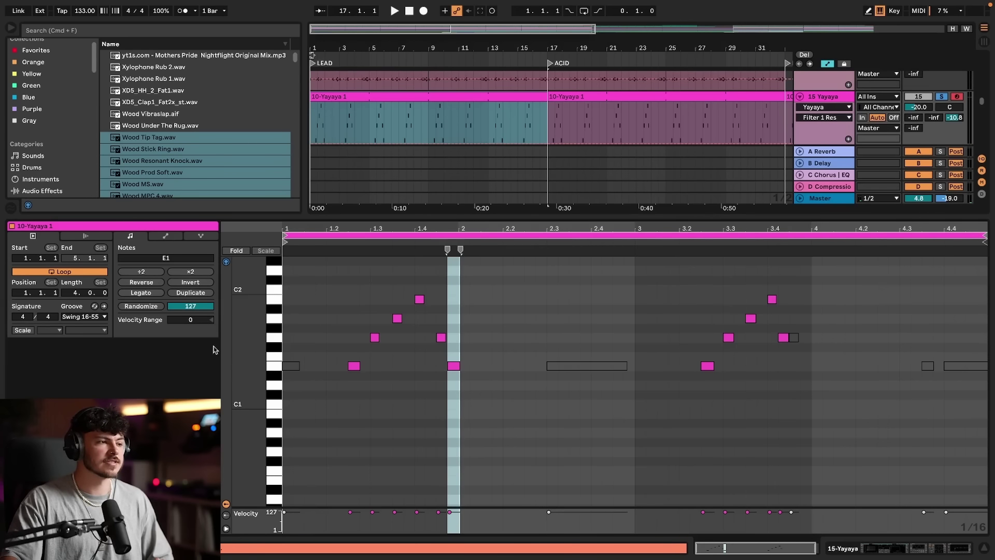
- Examine the 10-Yayaya 1 clip's notes, and audition the soloed track with its Yayaya synth and effect chain shown
drag(247, 347, 247, 365)
click(269, 423)
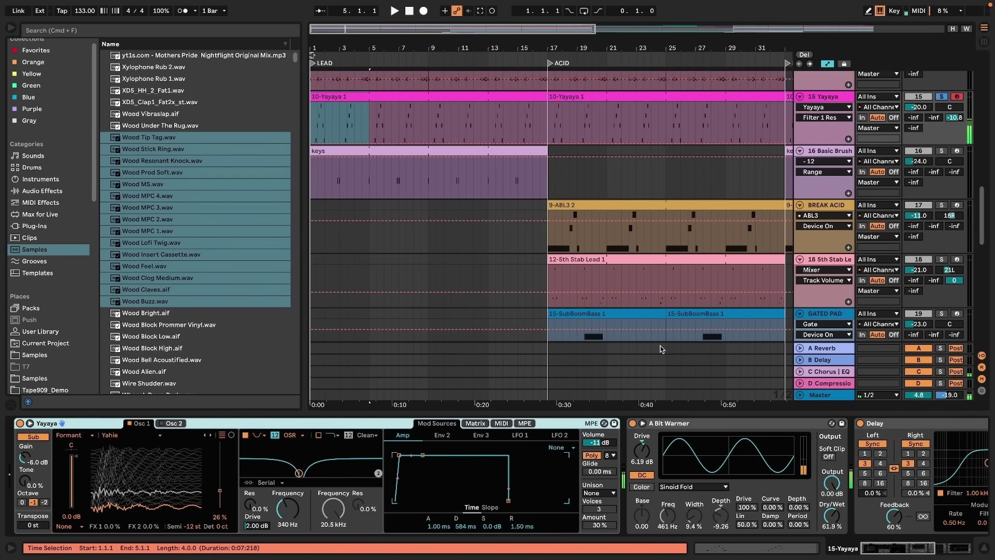
key(z)
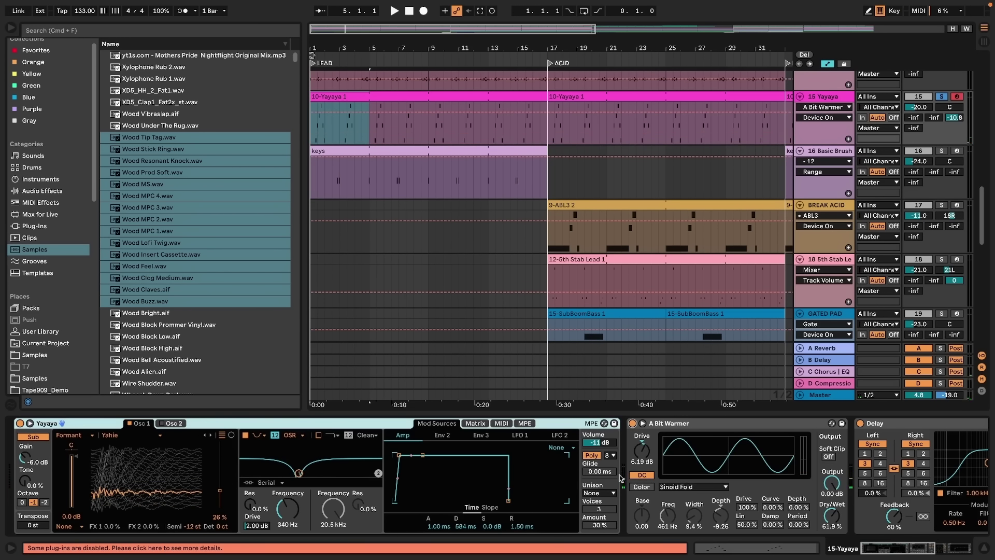
- Examine and audition the rest of Yayaya's effect chain, then hide the device view and play the unsoloed track in the mix from LEAD
scroll(482, 456, right, 10)
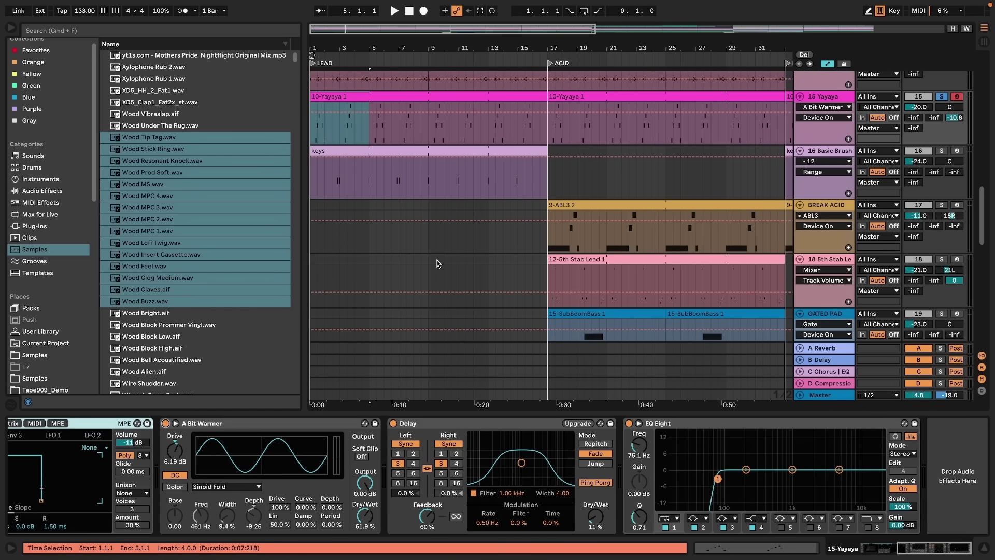
key(a)
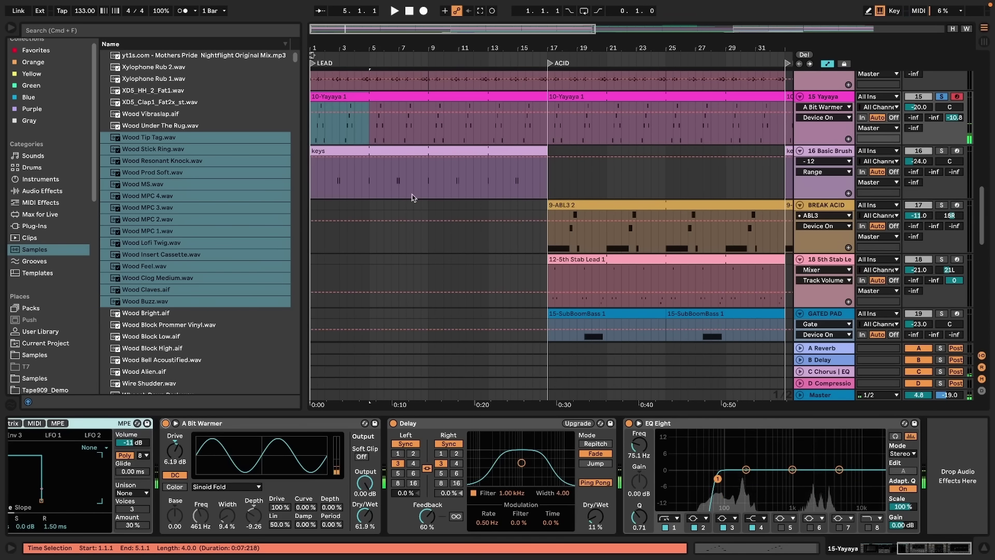
key(super+alt+l)
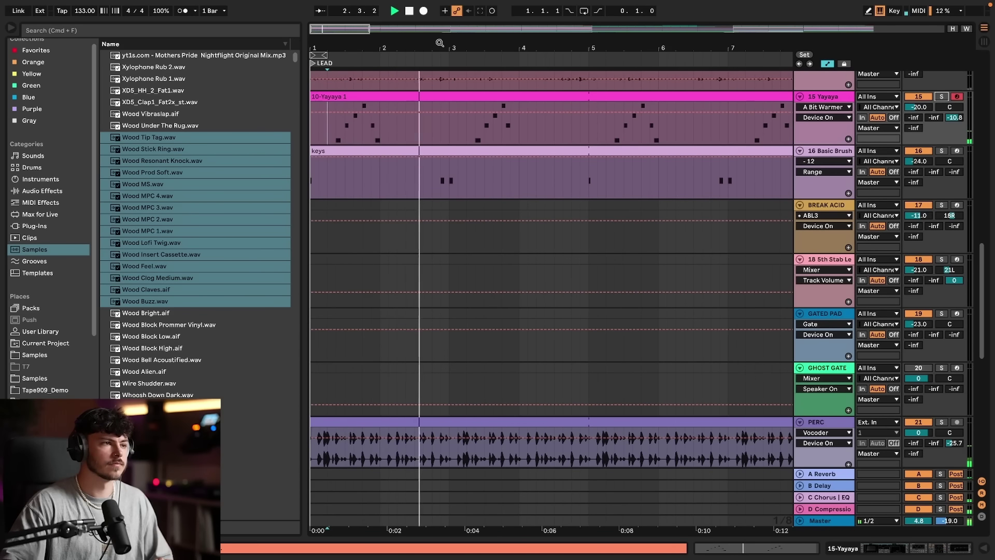
drag(441, 46, 399, 47)
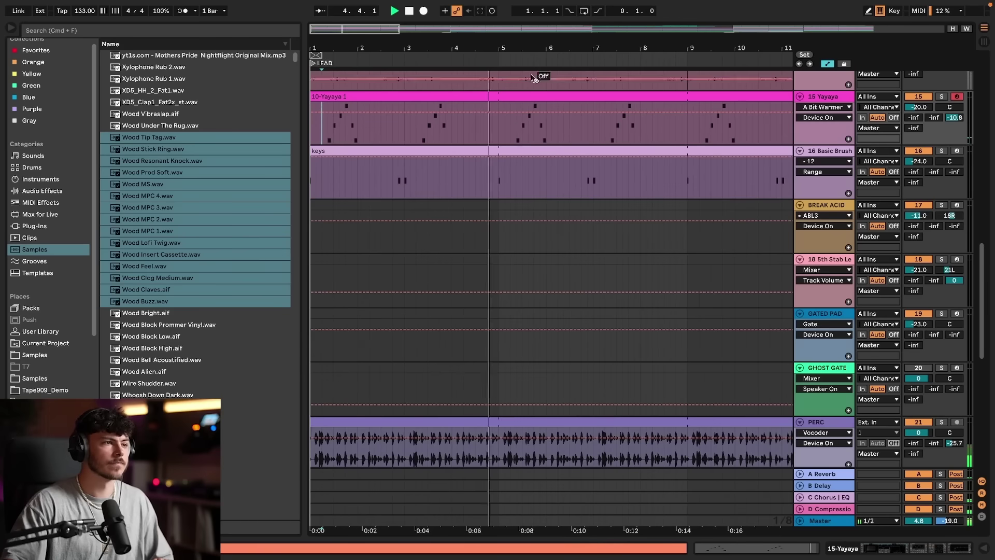
drag(465, 55, 464, 50)
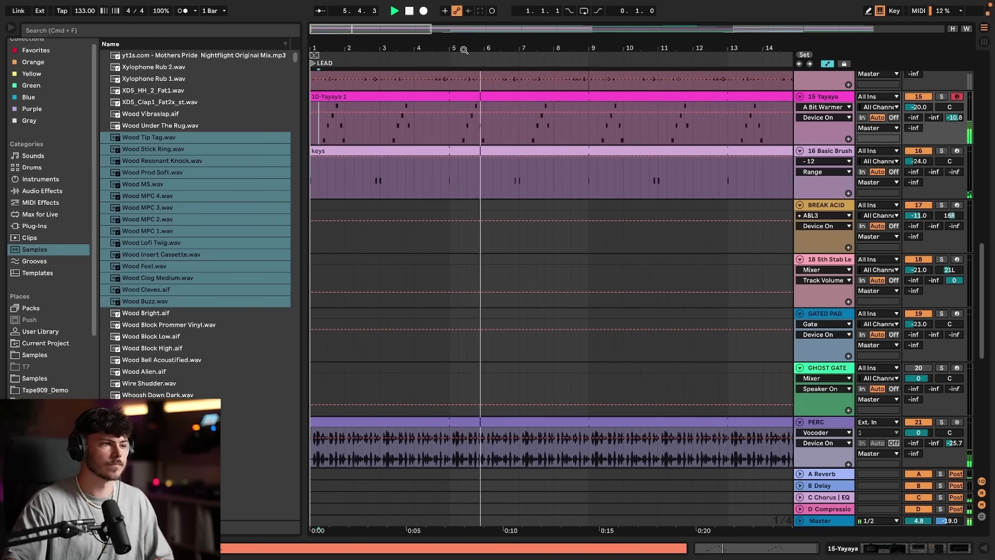
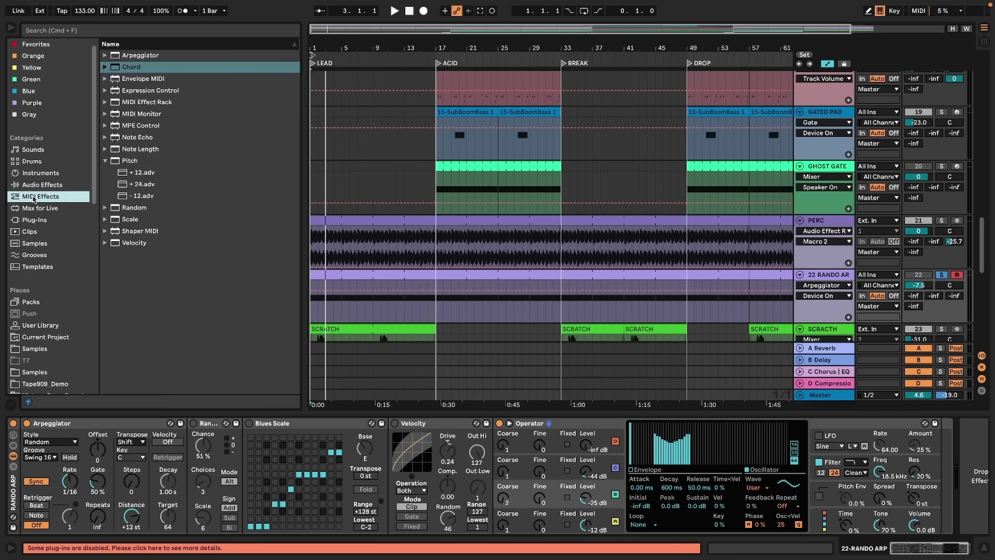
- Replace the RANDO ARP track's Arpeggiator with a default one, and set Groove to Swing 16, Style to Random and Rate to 1/16
drag(137, 56, 129, 495)
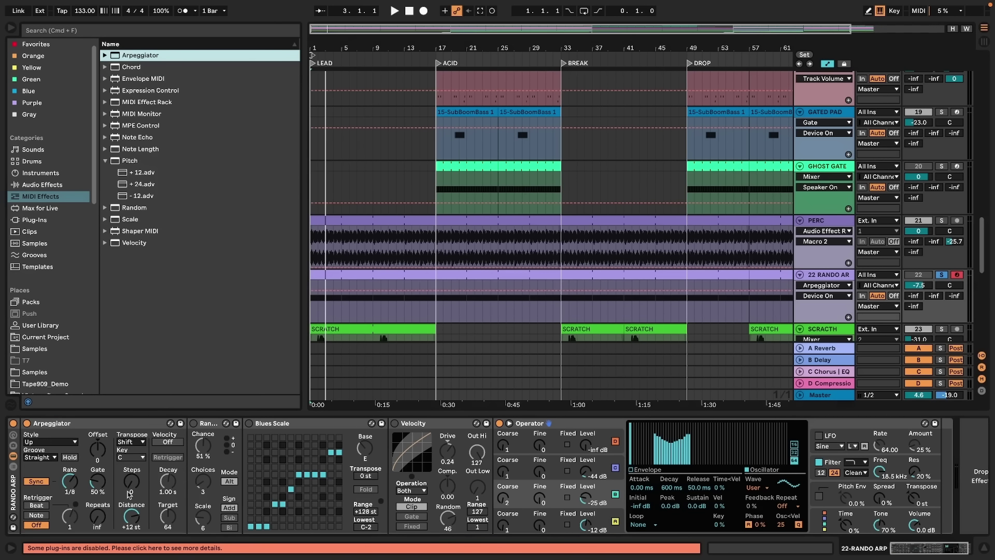
click(47, 459)
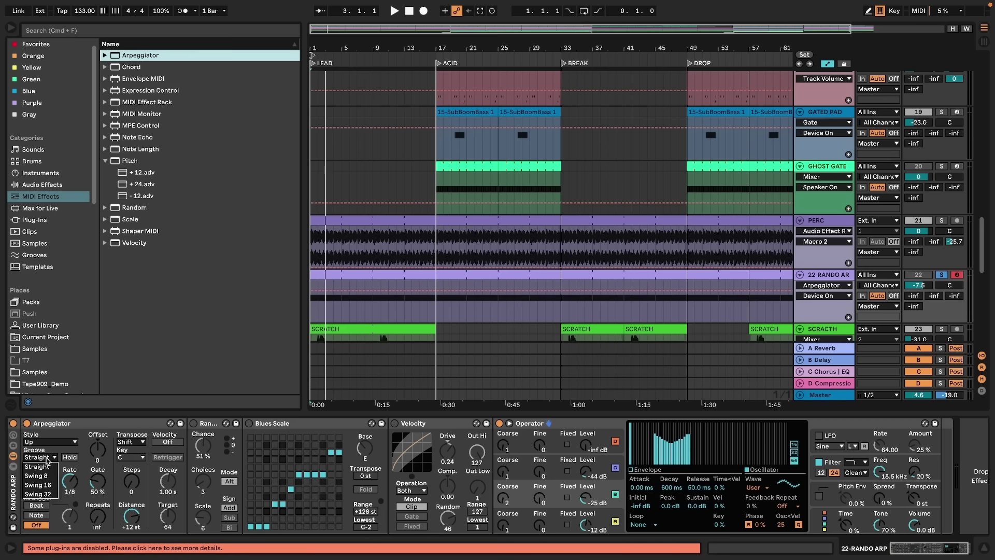
click(50, 485)
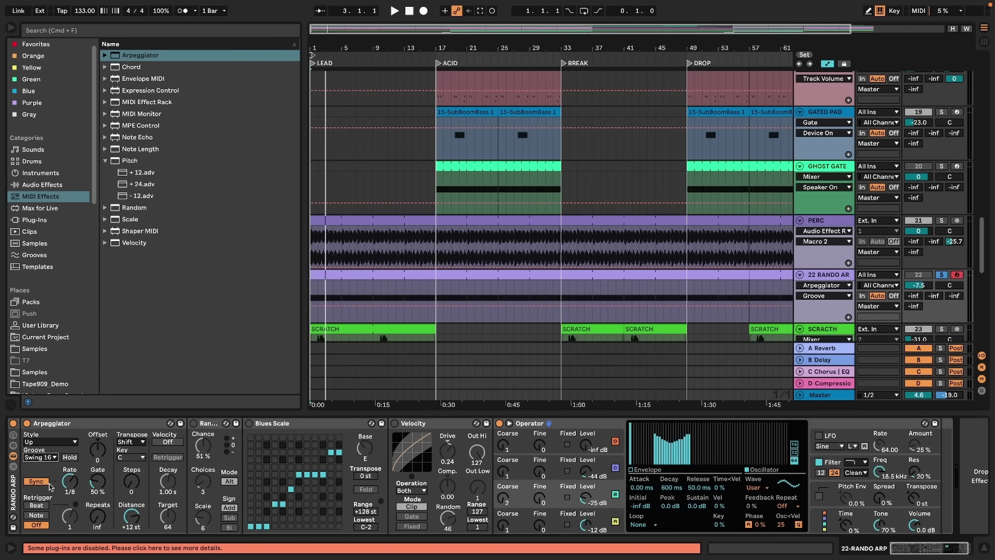
click(47, 443)
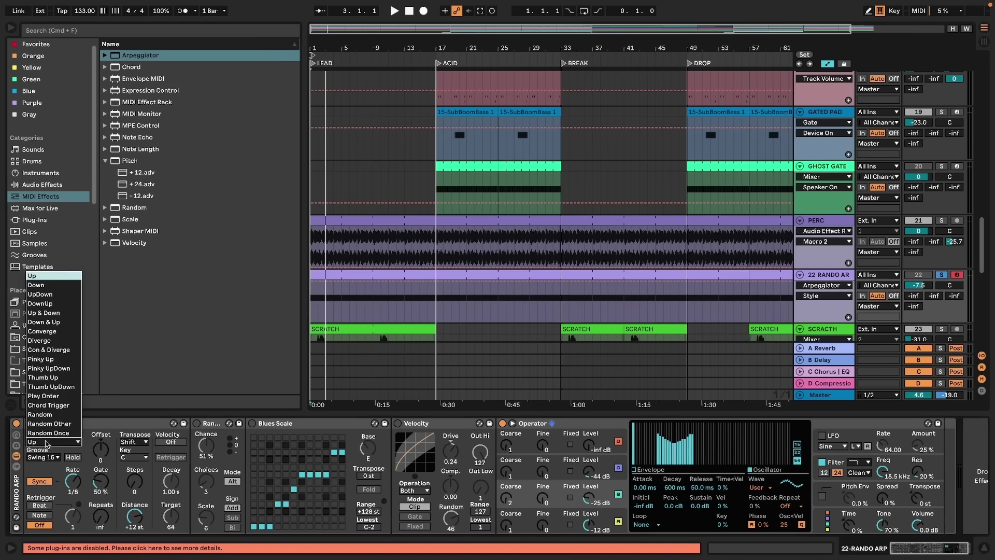
click(47, 415)
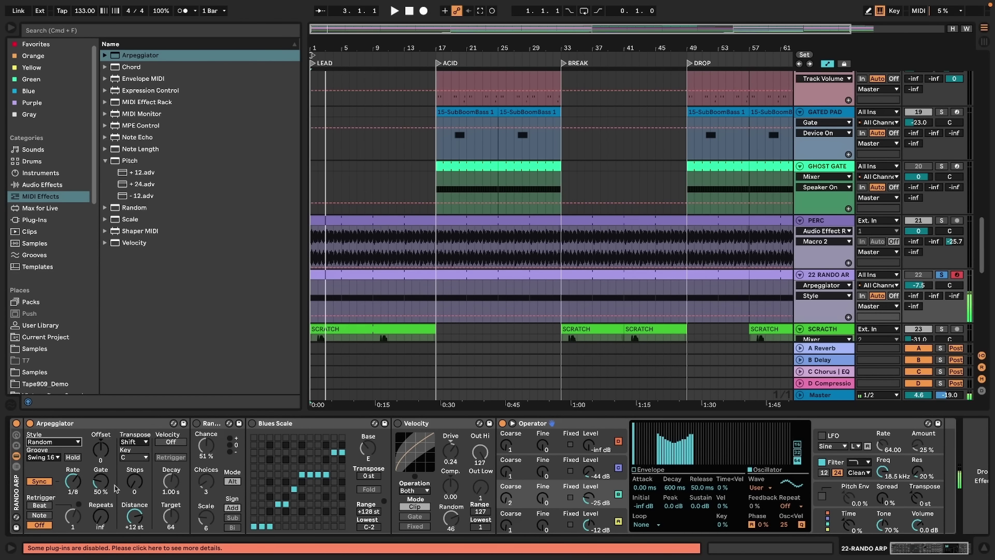
click(78, 482)
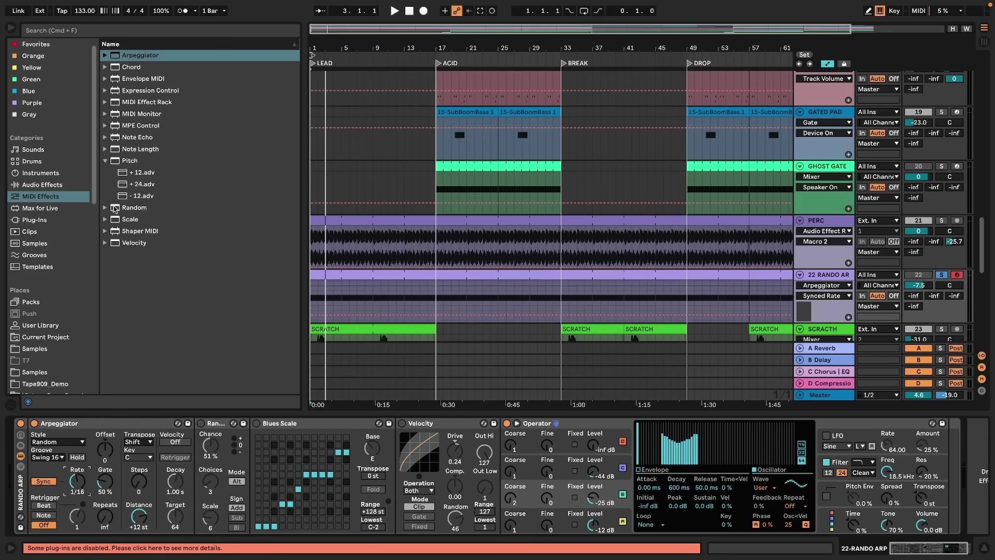
- Add a Random device after the Arpeggiator with Chance 51%, Choices 3, Mode Alt and Scale 6, comparing it bypassed and enabled
click(115, 208)
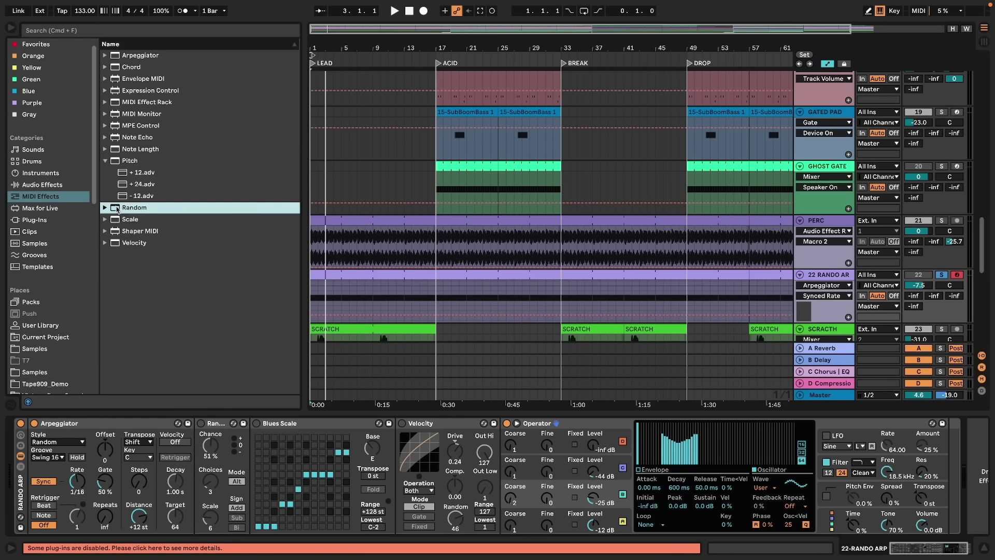
click(207, 426)
mouse_move(204, 439)
mouse_down()
mouse_move(191, 444)
mouse_move(205, 440)
mouse_move(205, 424)
mouse_move(214, 492)
mouse_up()
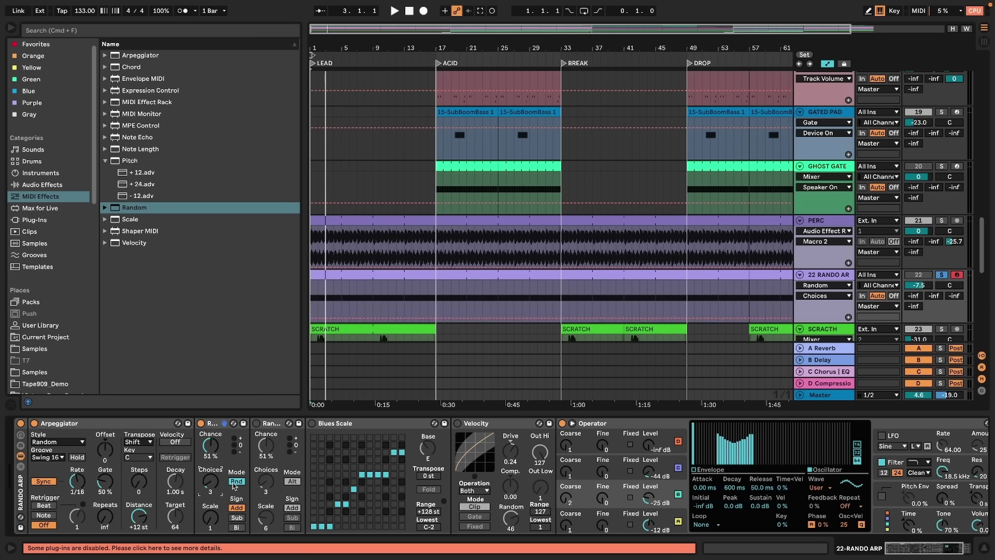
click(237, 482)
drag(215, 520, 215, 510)
click(201, 422)
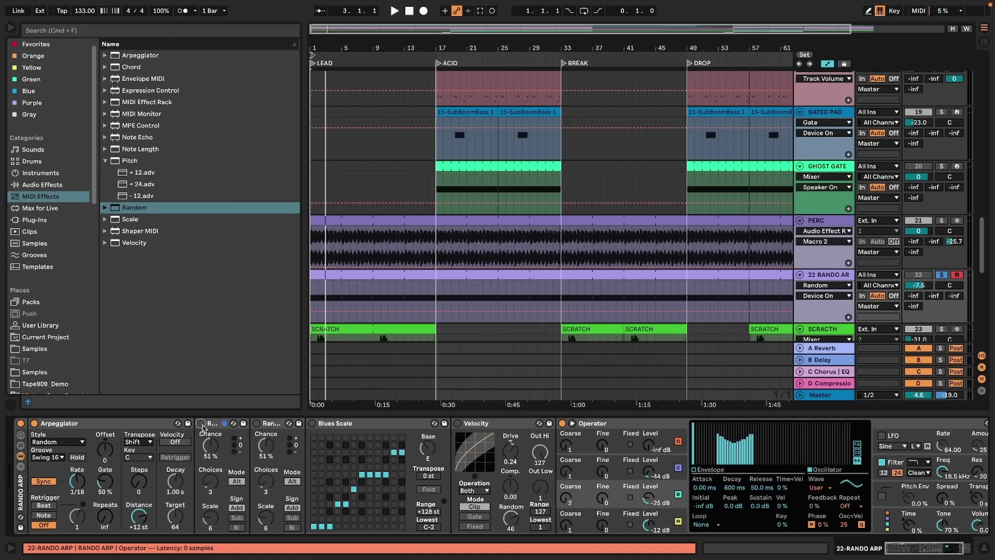
click(202, 424)
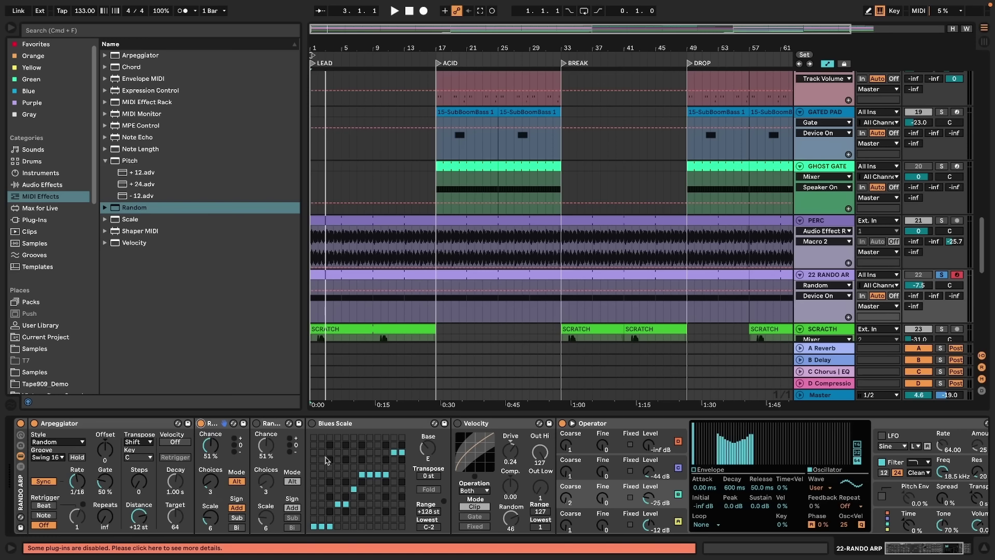
- Enable the Blues Scale device, replace it with the Minor Blues scale preset, and set its Base to E
click(311, 424)
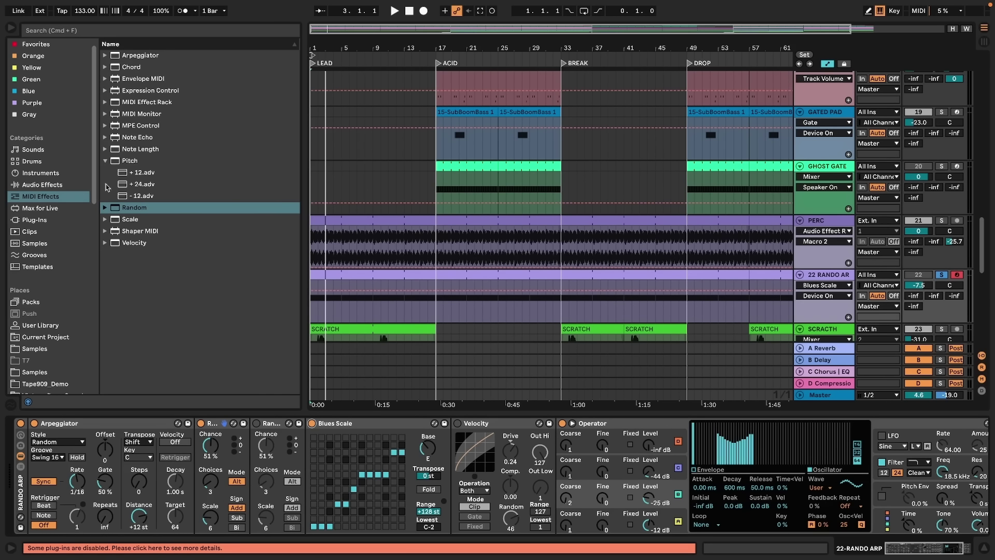
click(105, 222)
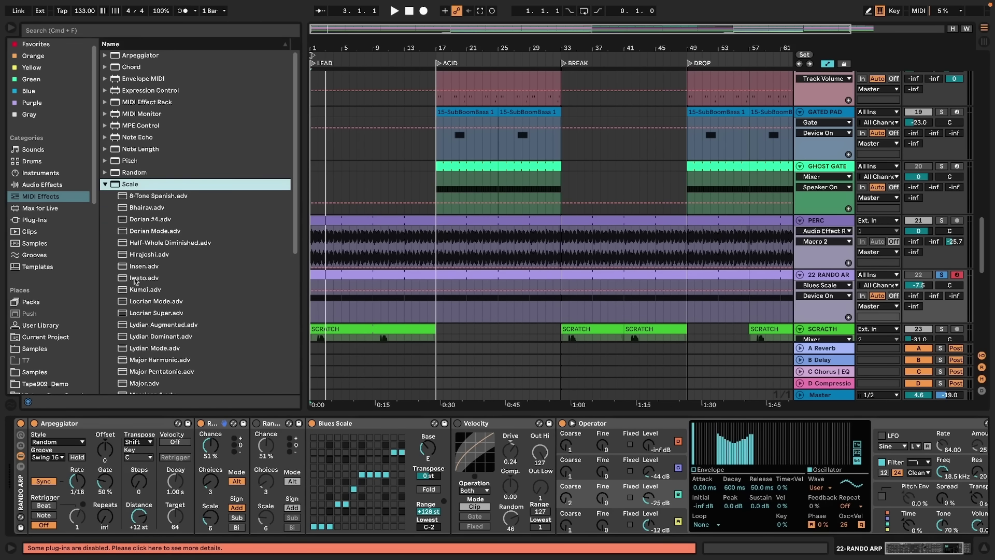
scroll(155, 308, down, 2)
scroll(157, 307, down, 9)
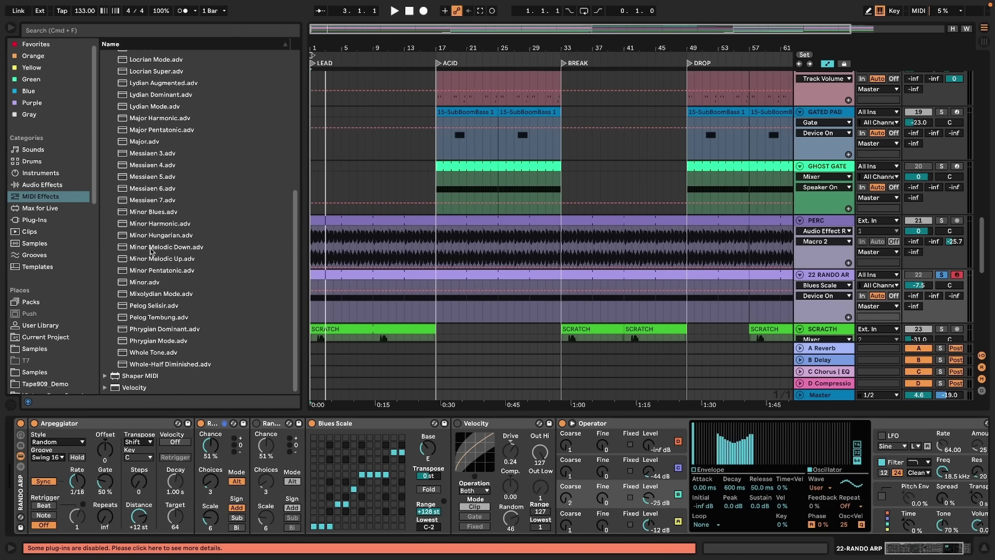
drag(143, 215, 322, 437)
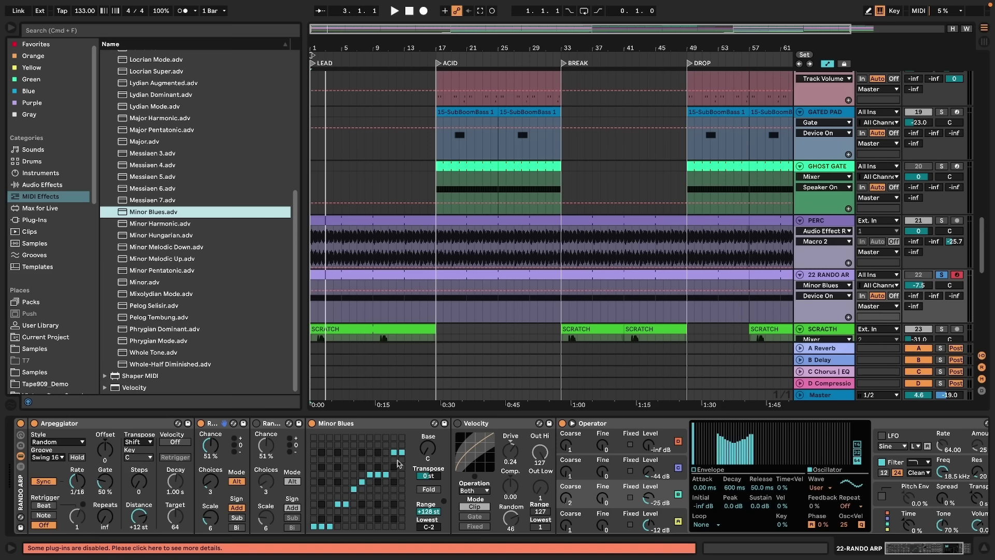
click(428, 453)
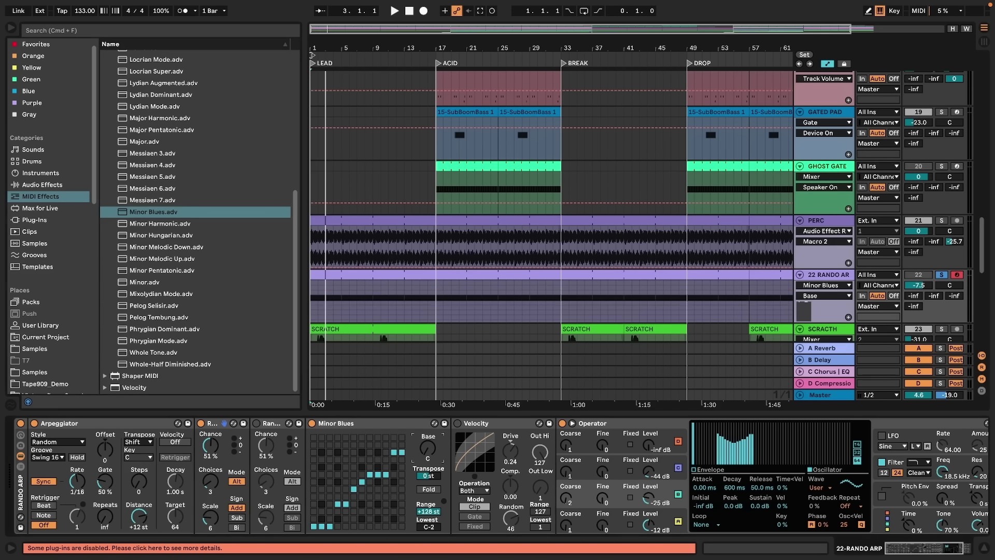
drag(427, 450, 428, 429)
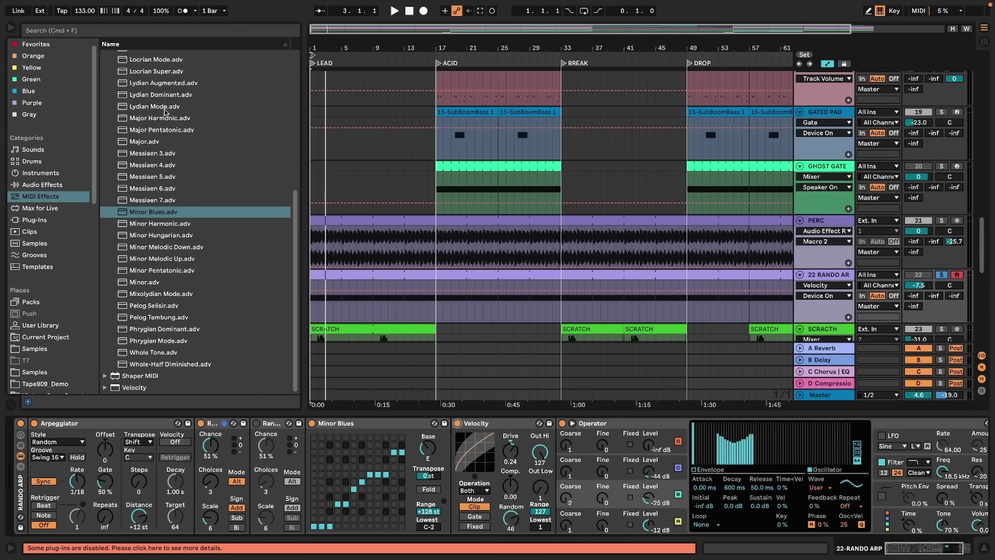
- Insert a new Velocity device after Minor Blues, bypass the existing Velocity, and set the new one's Drive to 0.24 and raise its Random amount
scroll(148, 130, up, 4)
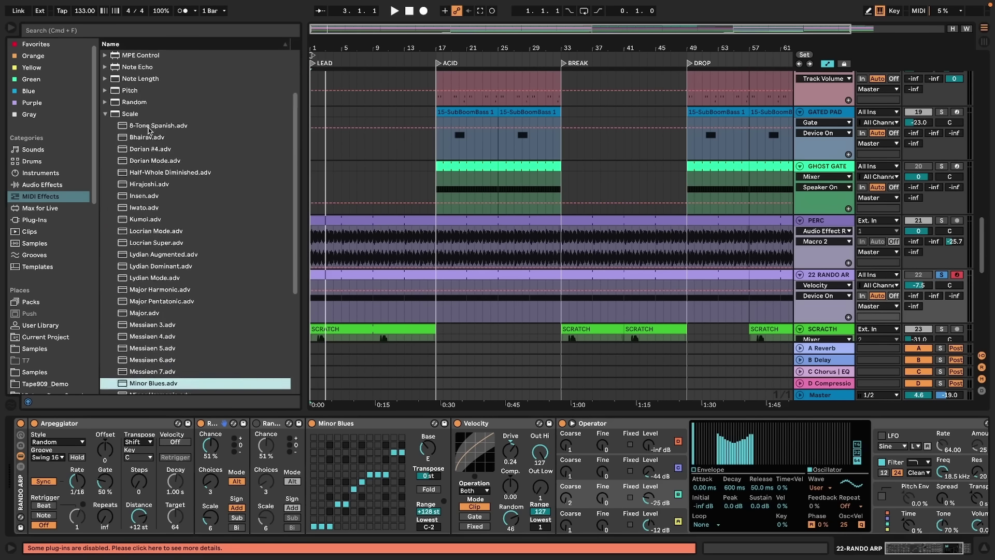
scroll(148, 130, up, 3)
click(106, 186)
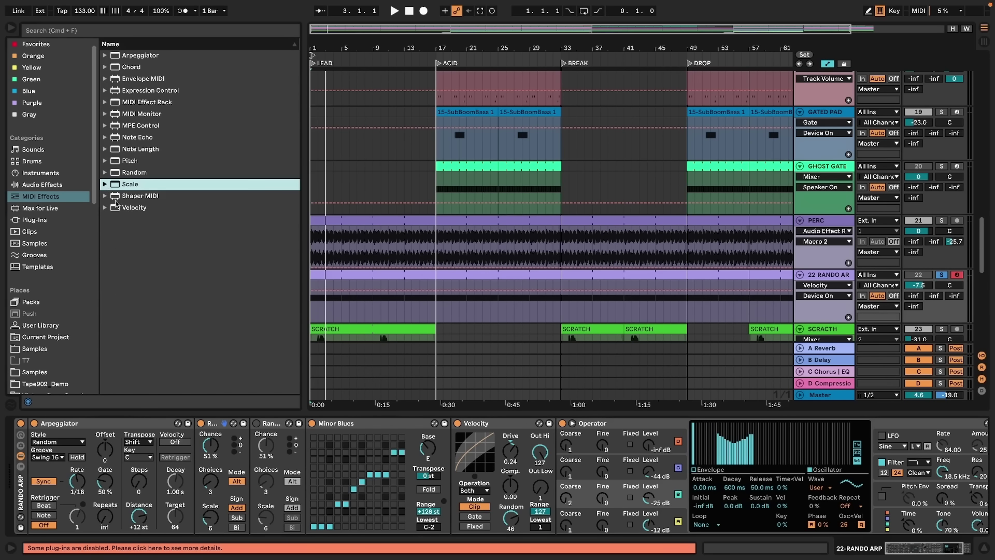
mouse_move(124, 208)
mouse_down()
mouse_move(234, 277)
mouse_move(444, 454)
mouse_up()
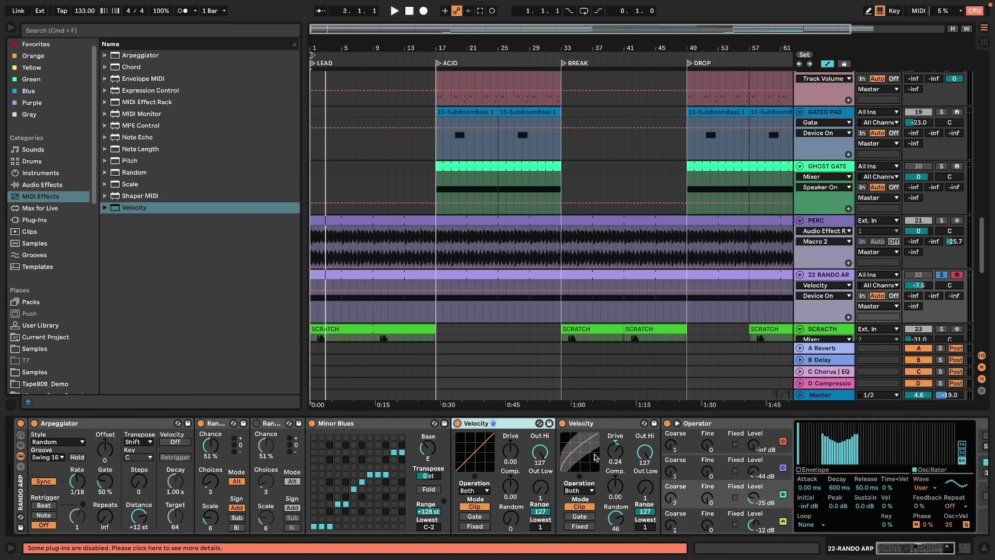
click(562, 423)
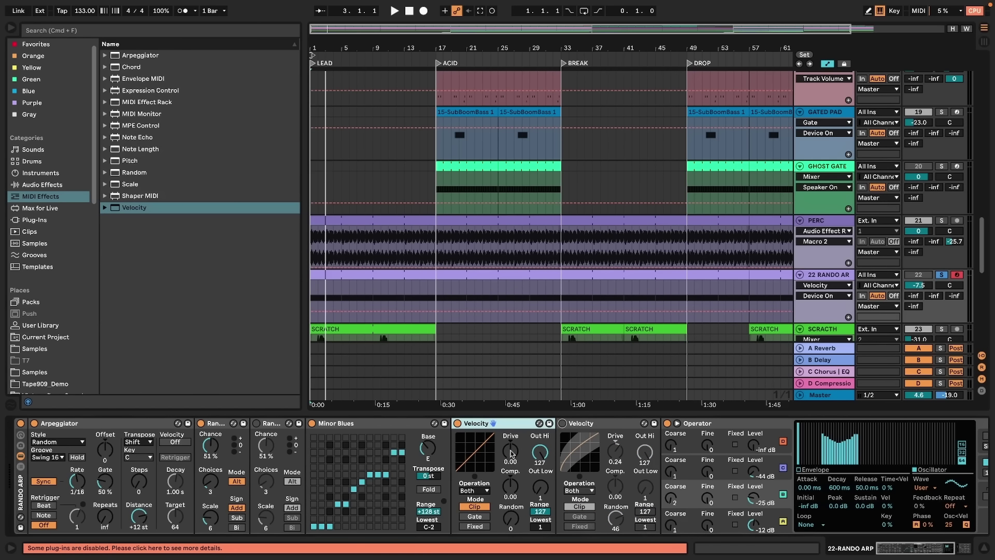
drag(510, 450, 511, 438)
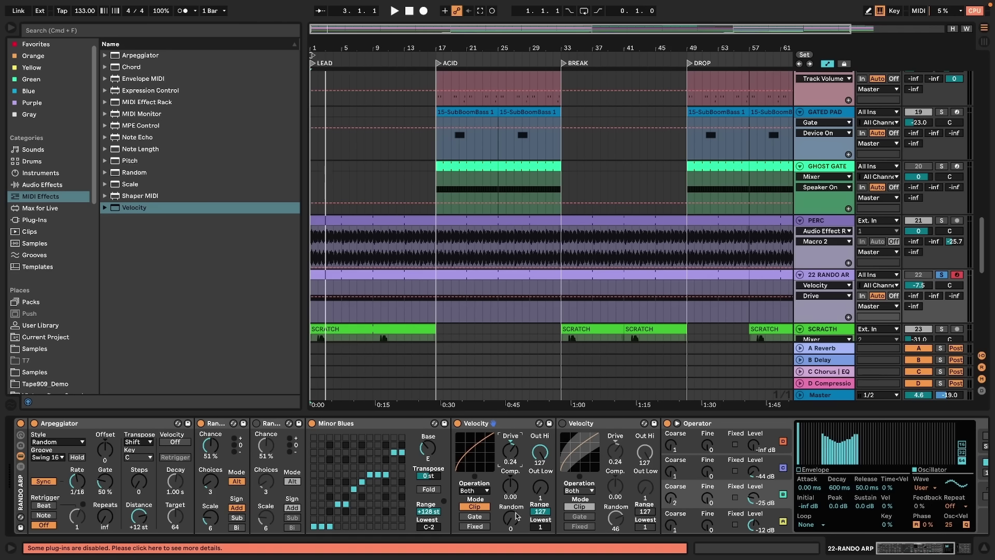
drag(516, 516, 516, 502)
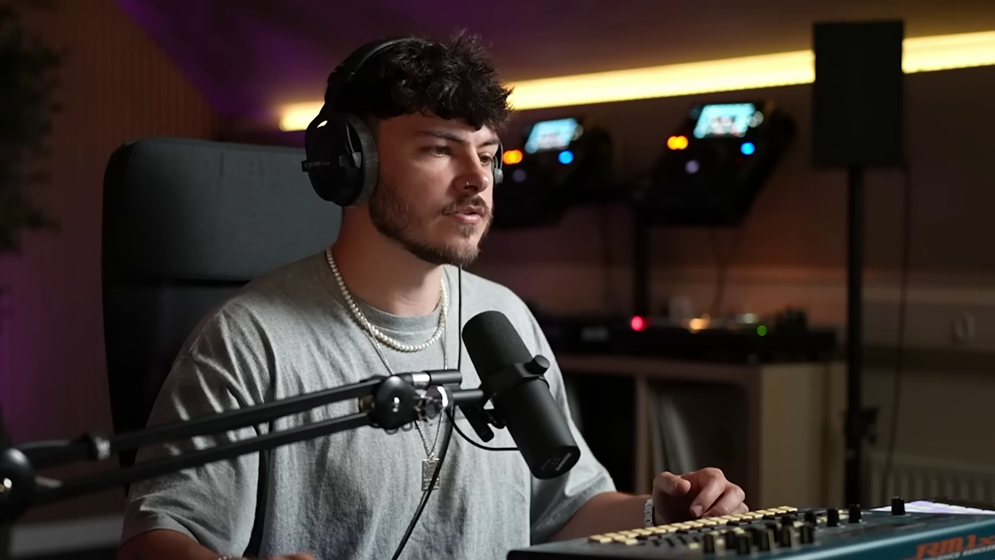
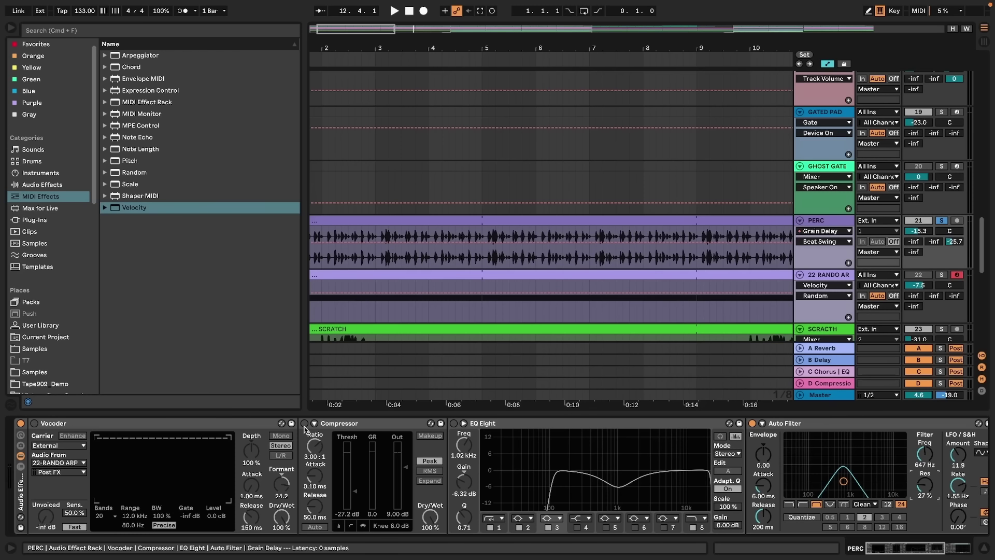
- Enable the Compressor on the PERC track, and audition the soloed track to compare the Compressor enabled and bypassed
click(304, 424)
key(space)
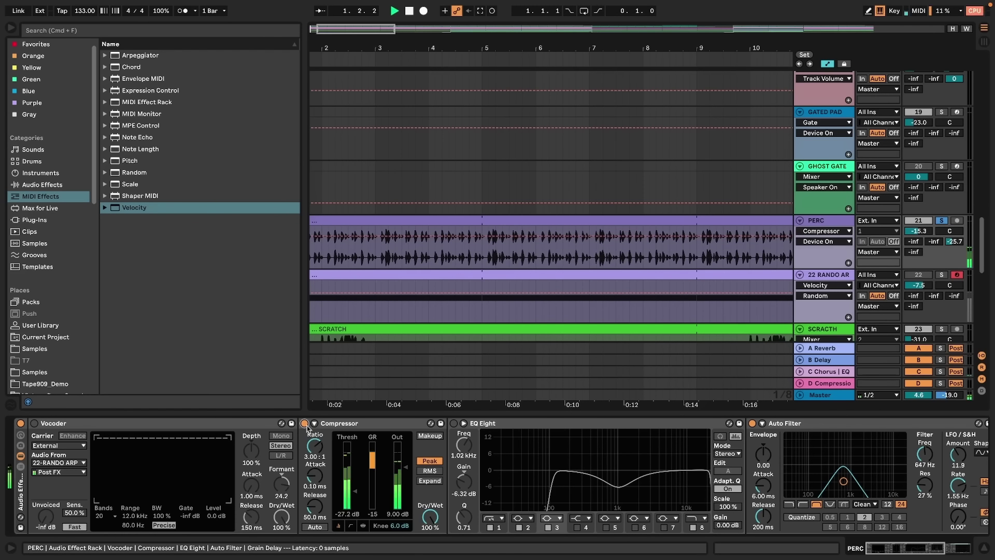
key(space)
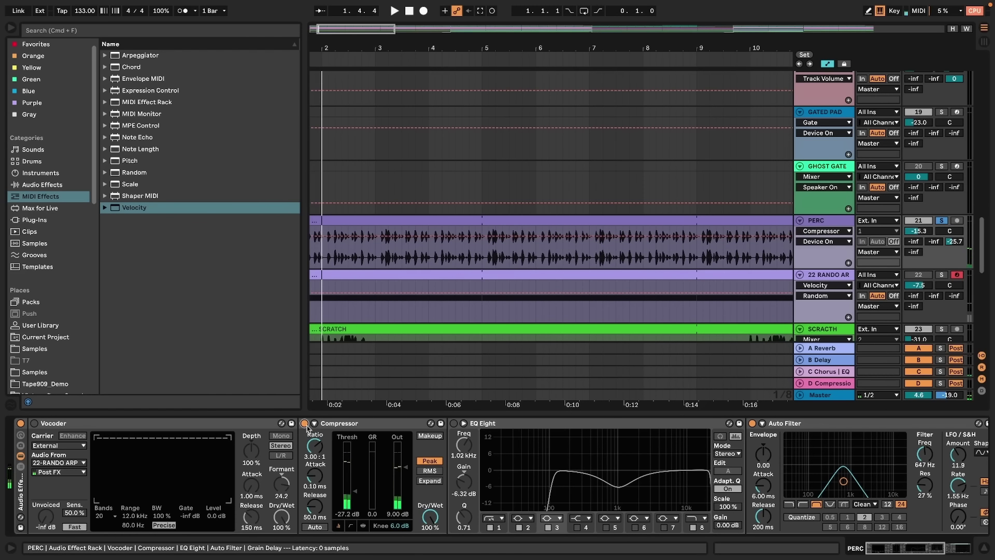
click(304, 423)
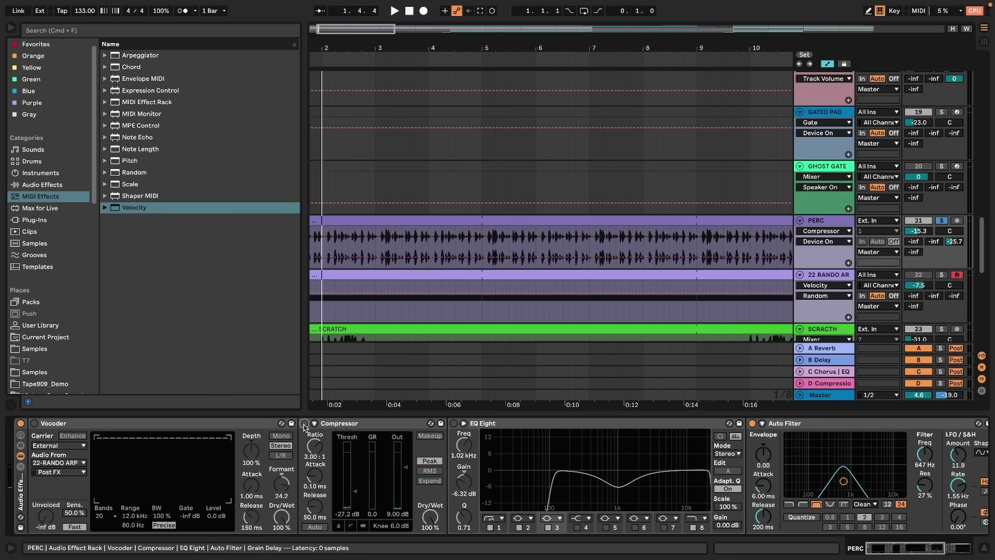
key(space)
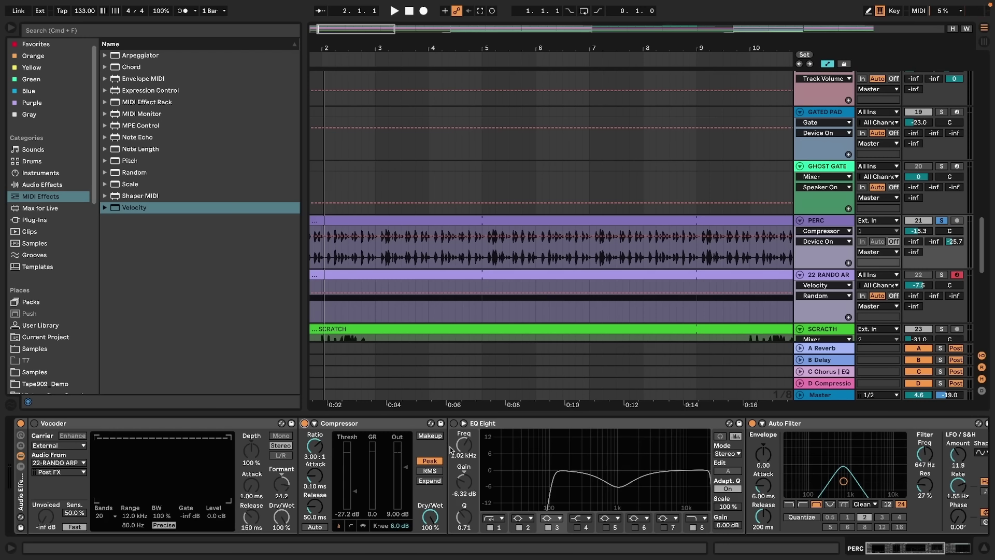
key(space)
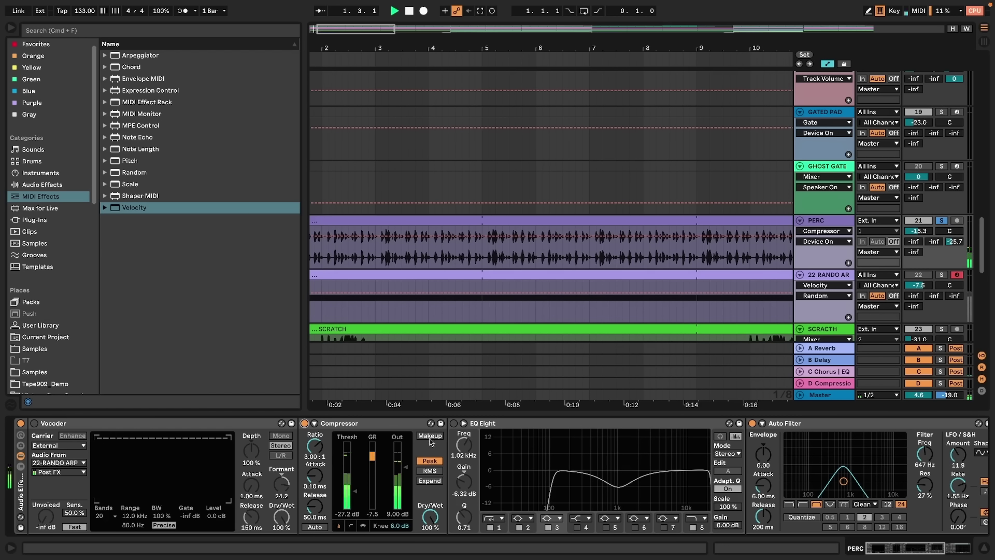
scroll(351, 285, left, 2)
key(space)
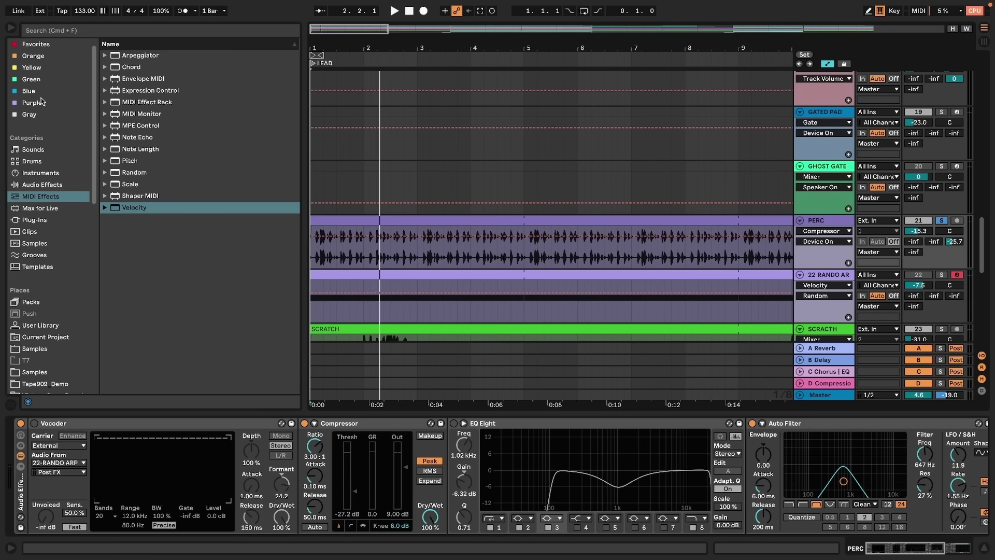
- Insert a new Vocoder at the start of the PERC chain with an External carrier taking audio from 22-RANDO ARP
click(45, 186)
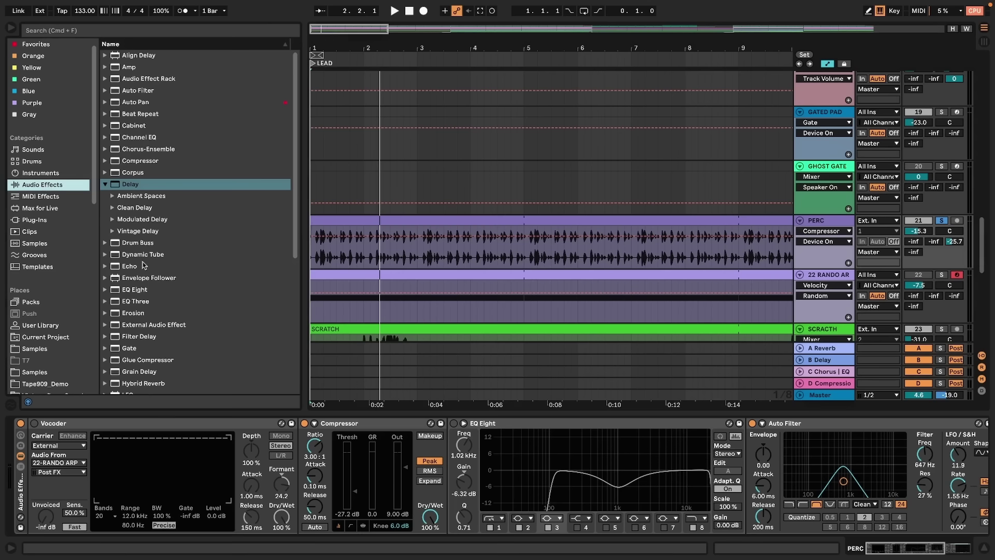
scroll(148, 264, down, 6)
click(147, 388)
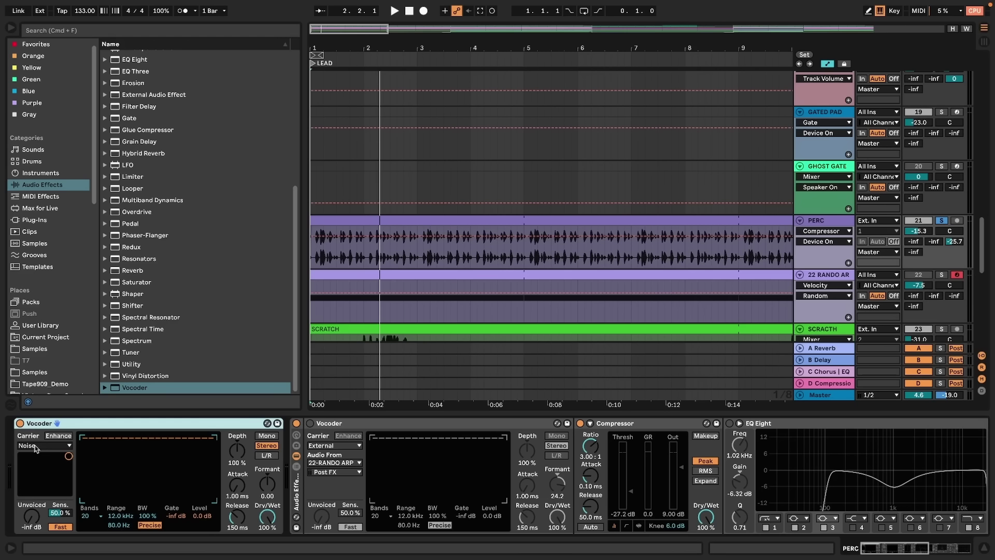
click(36, 446)
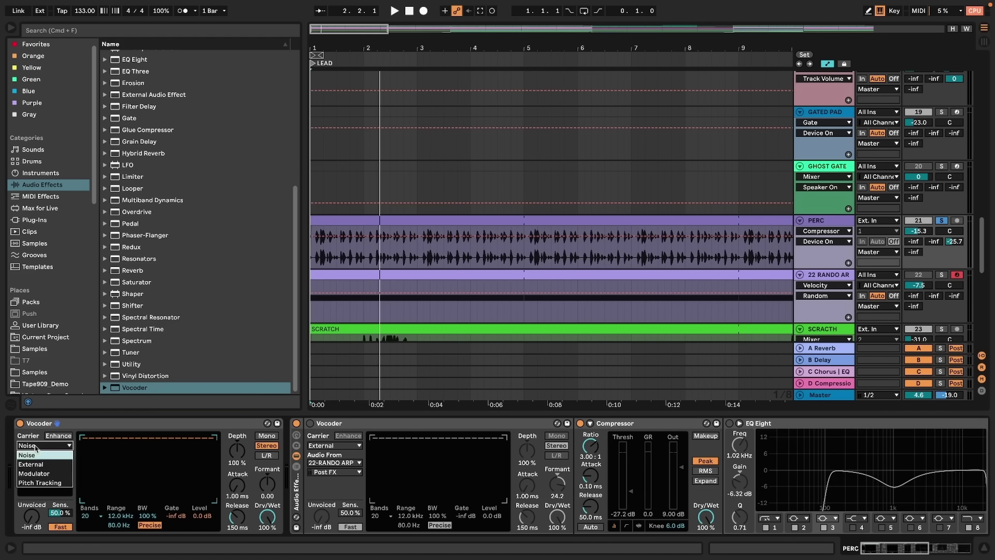
click(37, 464)
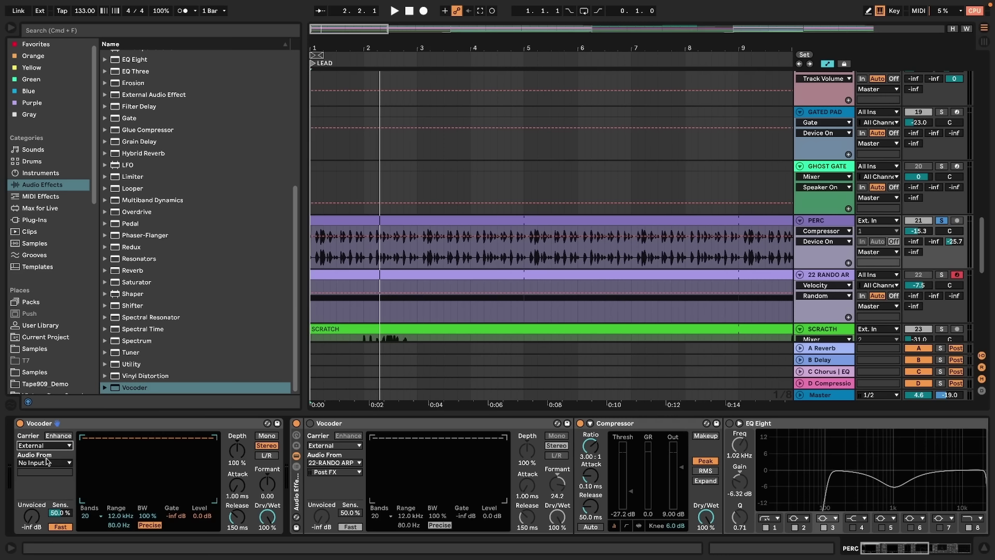
click(45, 463)
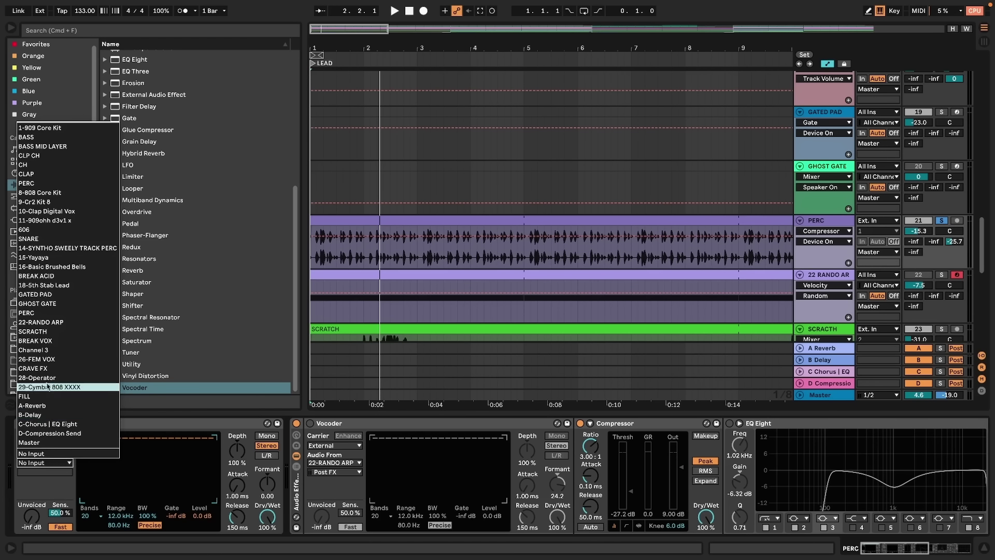
click(50, 322)
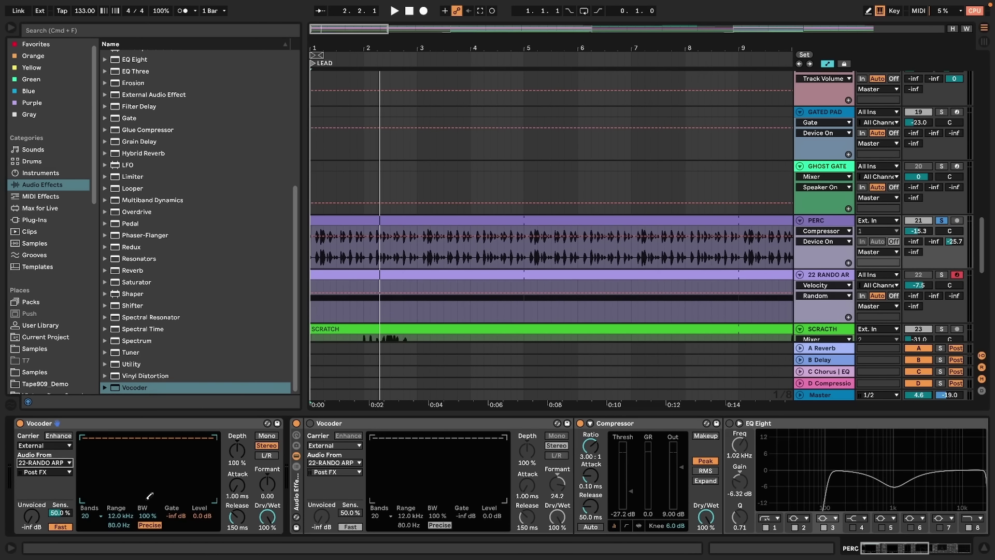
- Audition the soloed PERC track through the new Vocoder, checking the solo state of the RANDO ARP track
key(space)
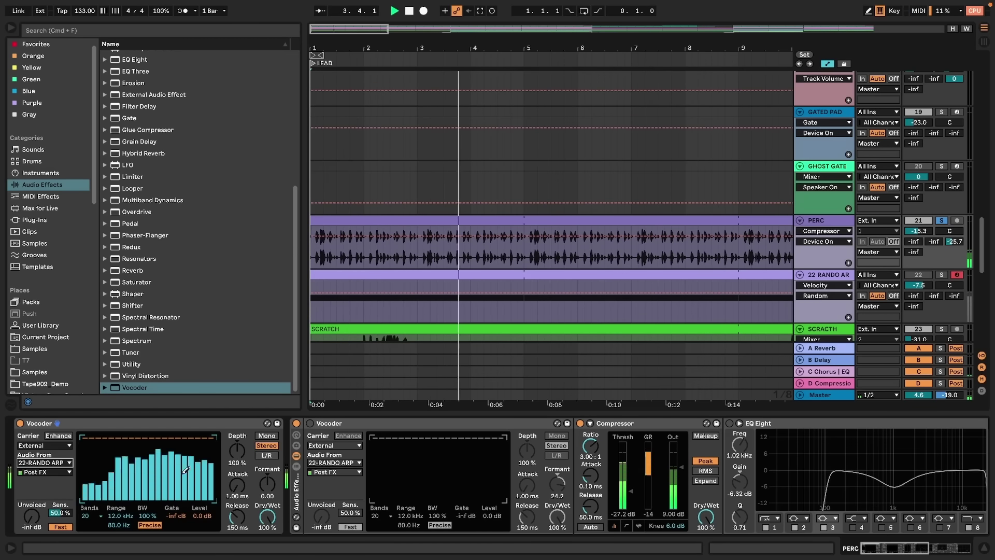
key(space)
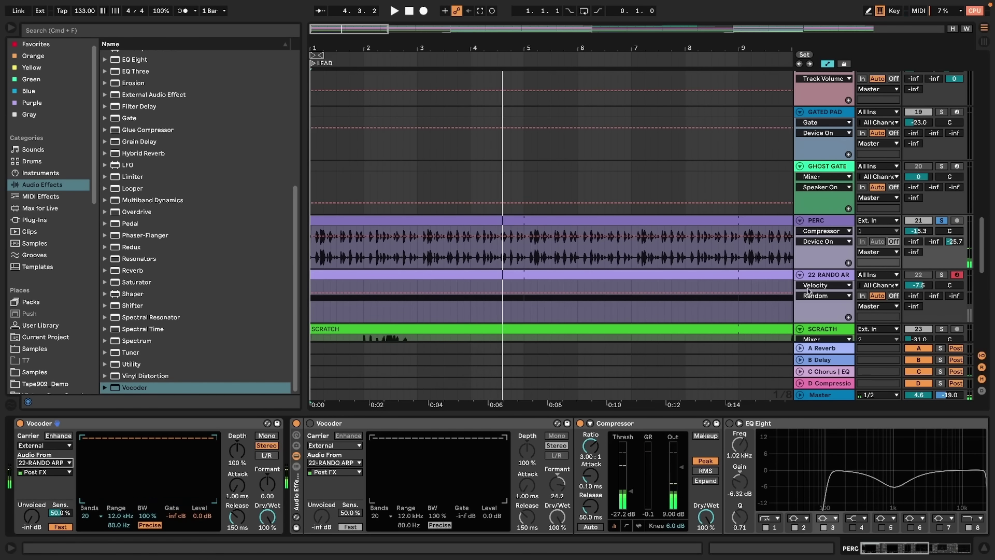
click(943, 275)
key(space)
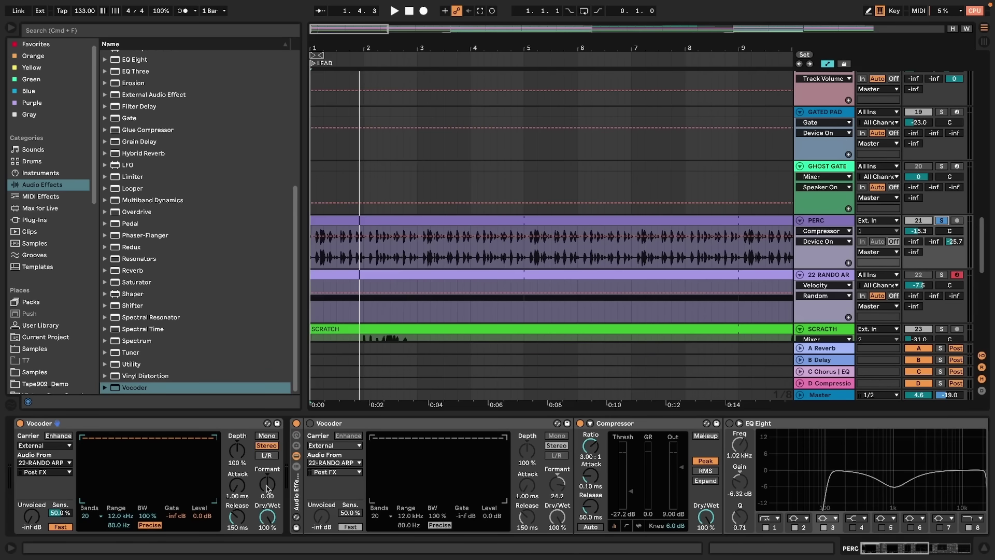
- Sweep the new Vocoder's Formant down and up during playback, settling on 23.0
key(space)
drag(267, 488, 268, 527)
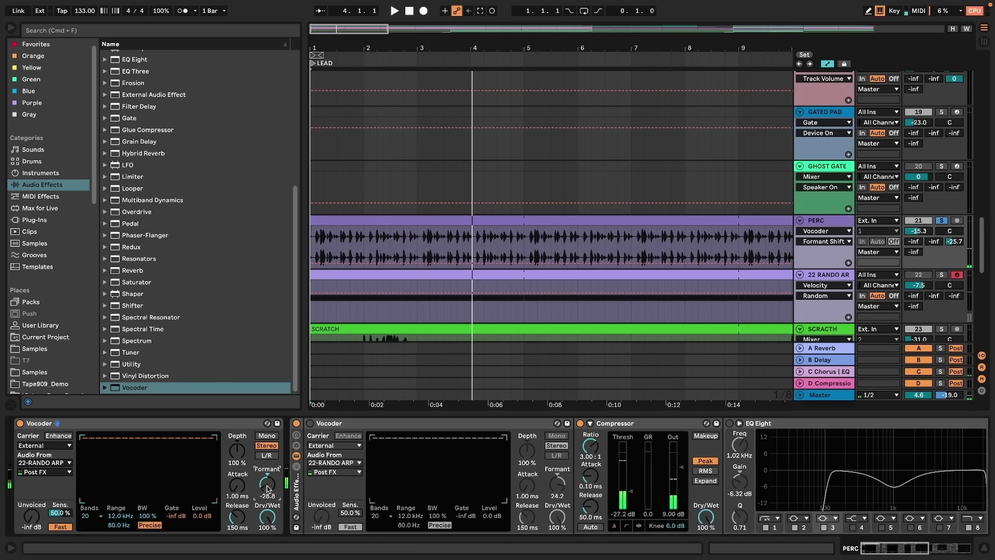
drag(268, 516, 271, 487)
key(space)
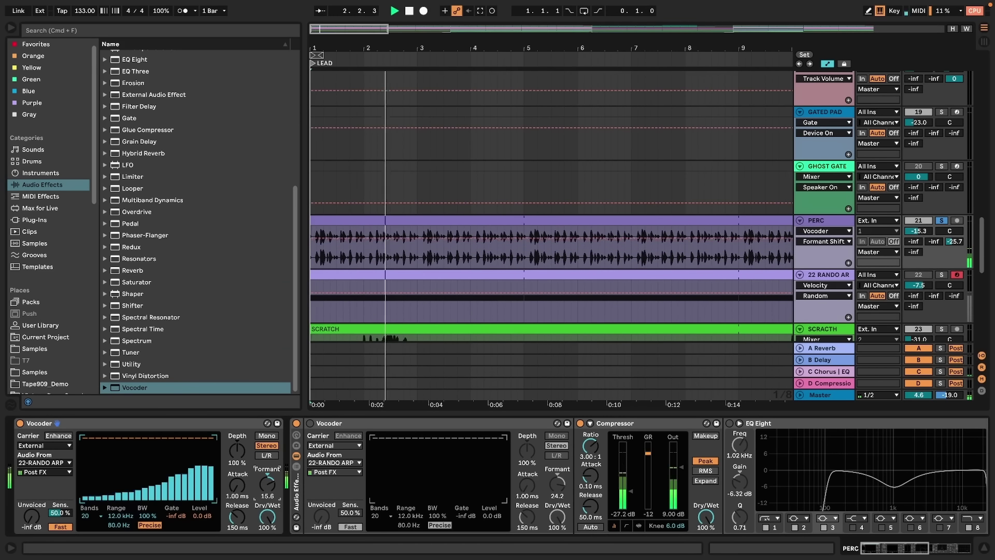
drag(270, 491, 270, 477)
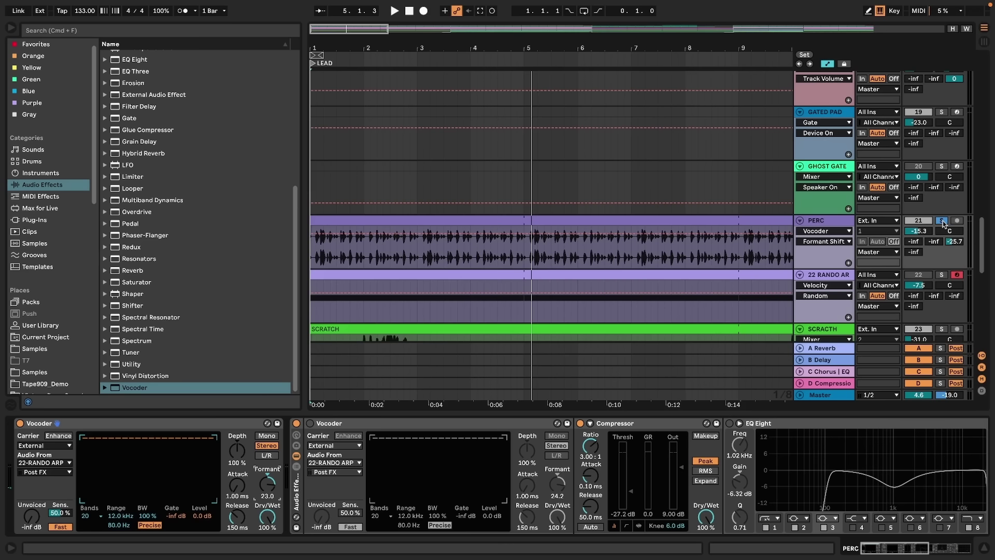
- Unsolo the PERC track and set its track volume to -1.9 dB while listening to it in the full mix
click(922, 234)
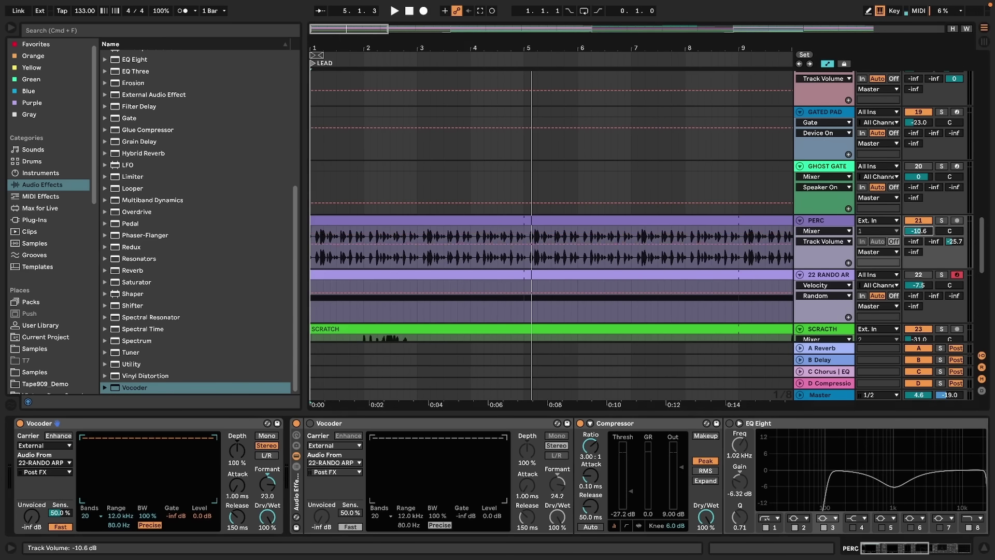
drag(923, 234, 923, 216)
key(space)
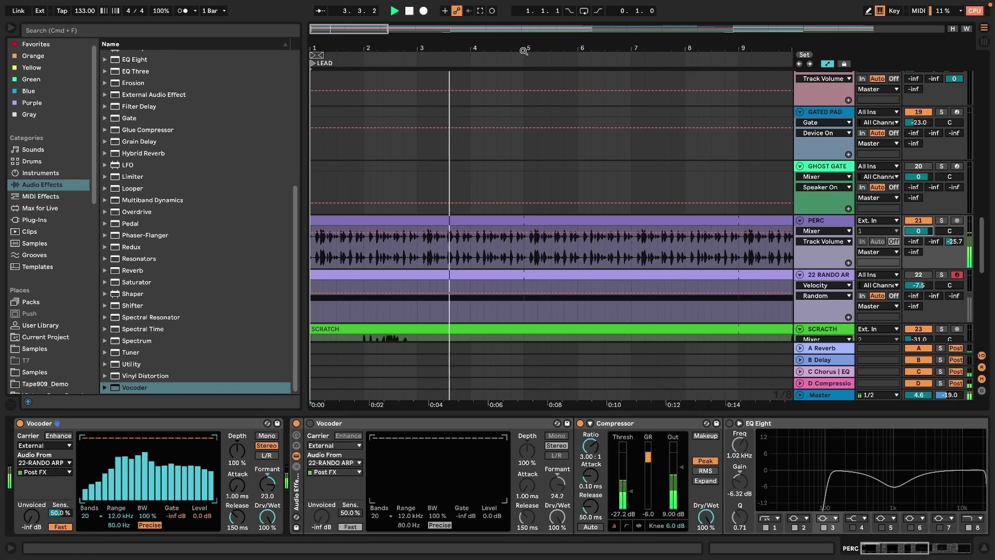
drag(918, 231, 918, 234)
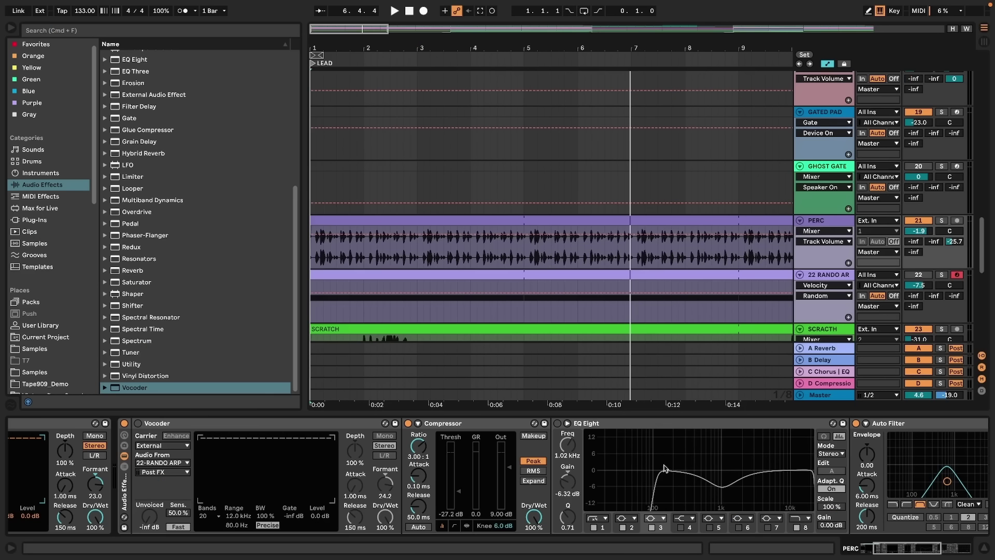
- Enable the EQ Eight on the PERC track and play the mix to check its low cut and mid dip
click(557, 423)
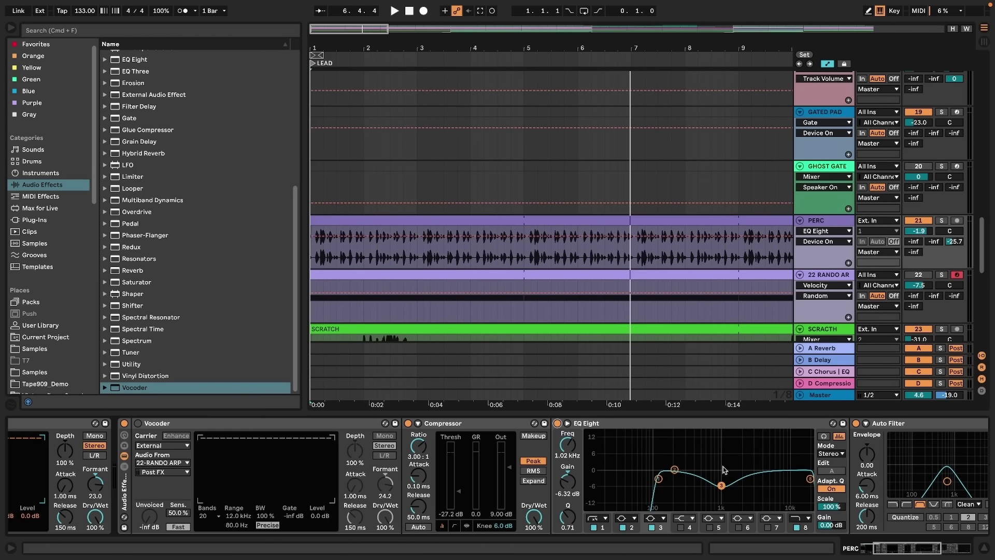
key(space)
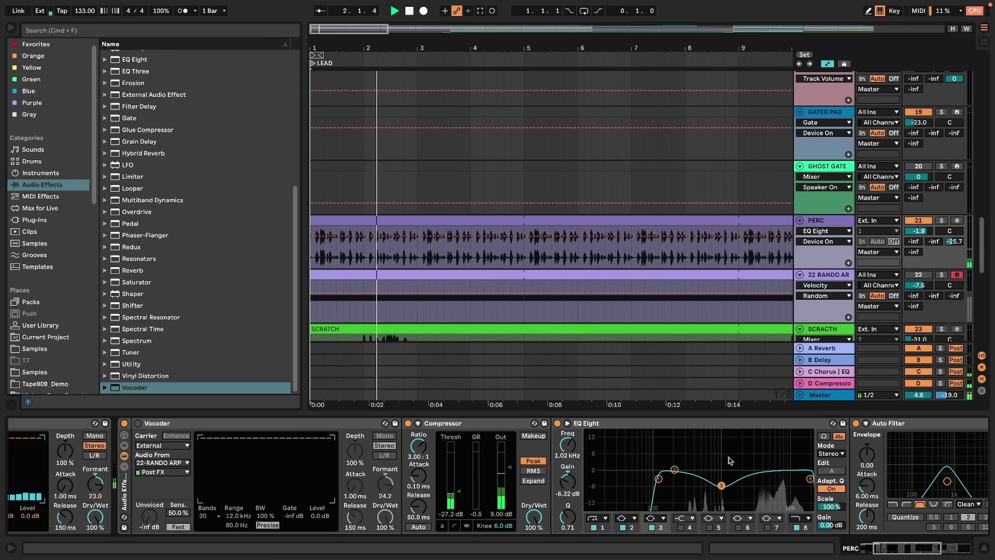
key(space)
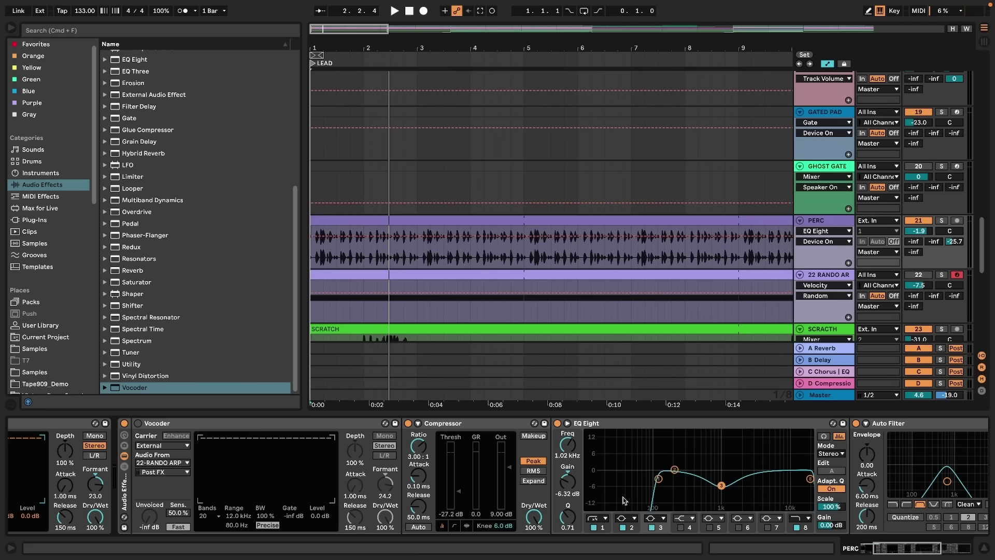
click(567, 485)
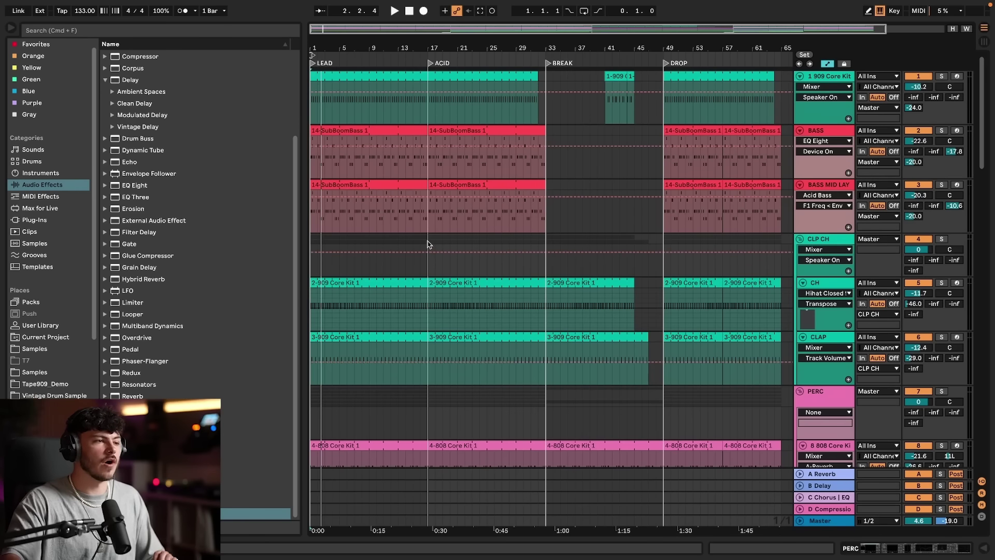
- Play the arrangement from the ACID marker at bar 17, and solo the BREAK ACID track to audition it
click(428, 246)
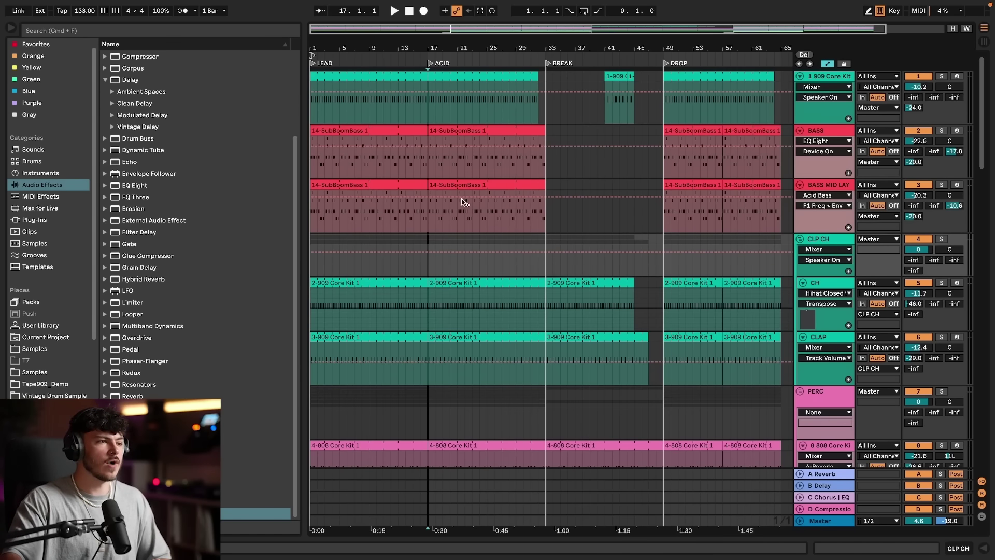
scroll(524, 373, down, 10)
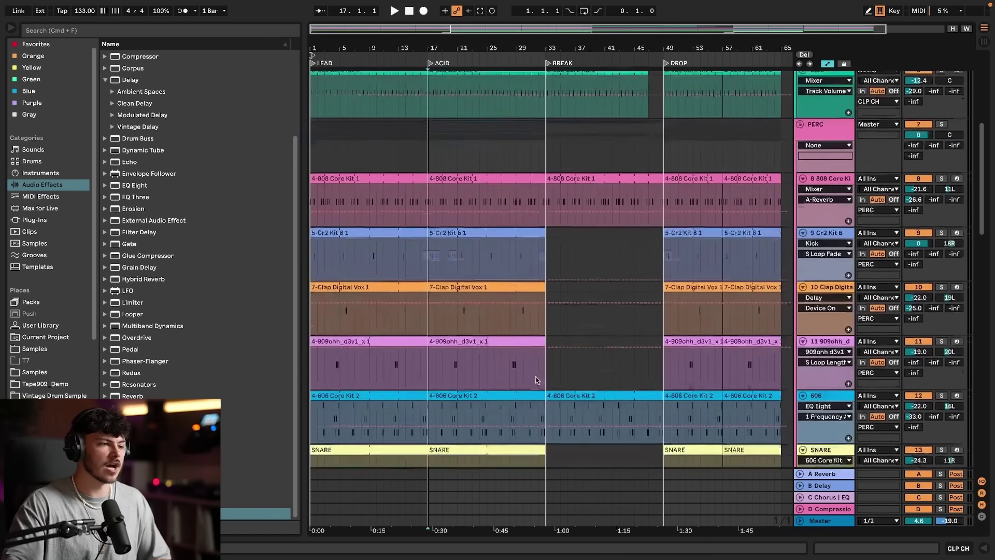
key(space)
scroll(506, 367, down, 4)
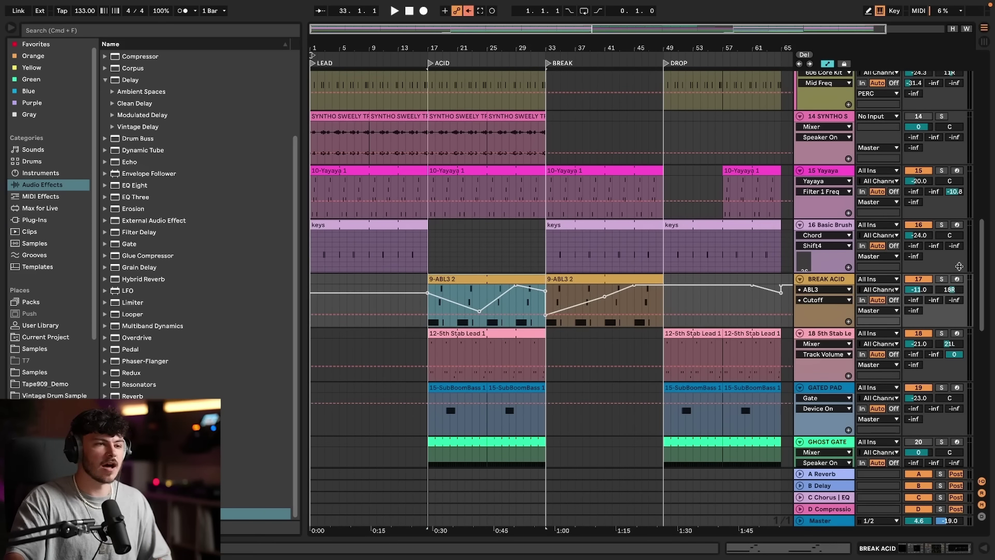
click(941, 279)
key(space)
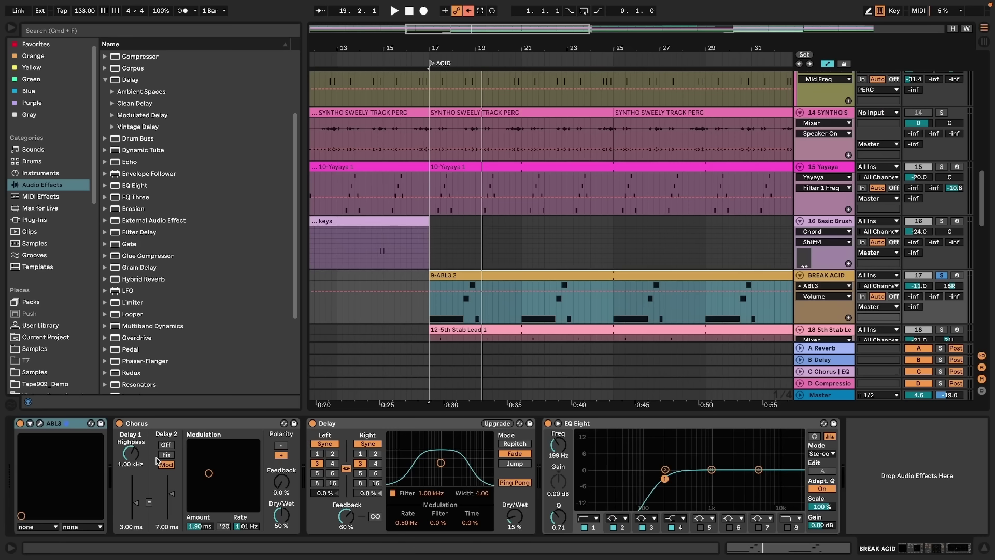
- Inspect the ABL3 plug-in interface on BREAK ACID, and unfold its device parameters to examine the Cutoff automation
click(40, 424)
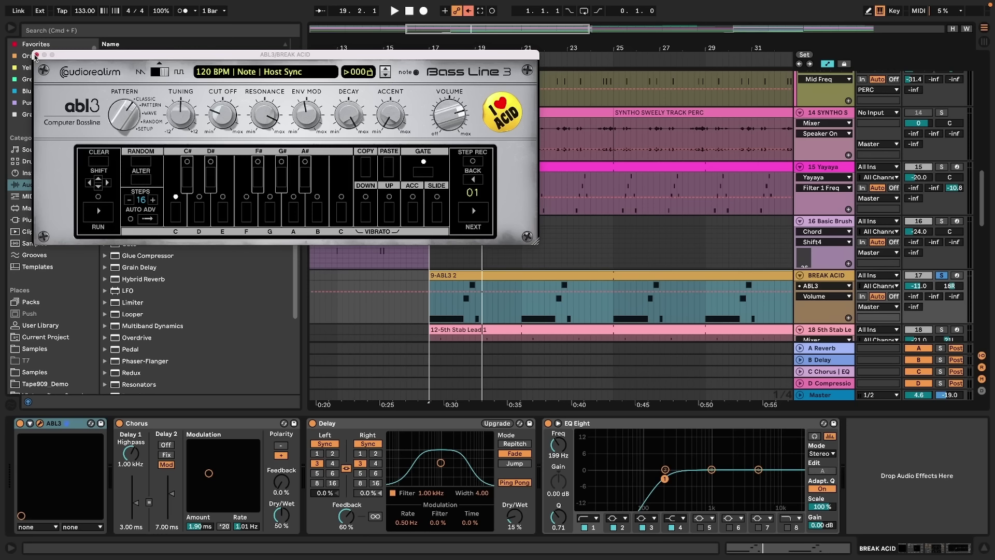
click(36, 55)
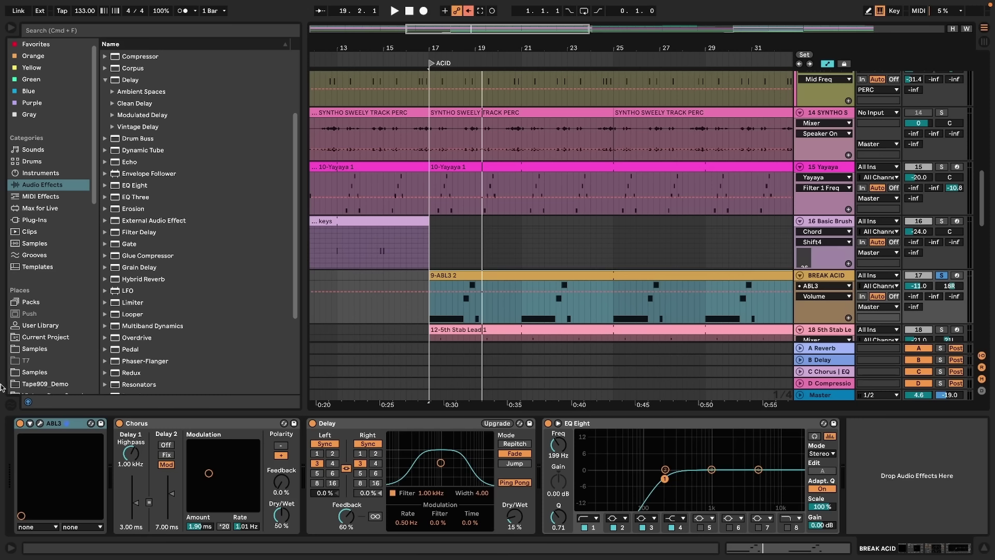
click(30, 423)
click(123, 468)
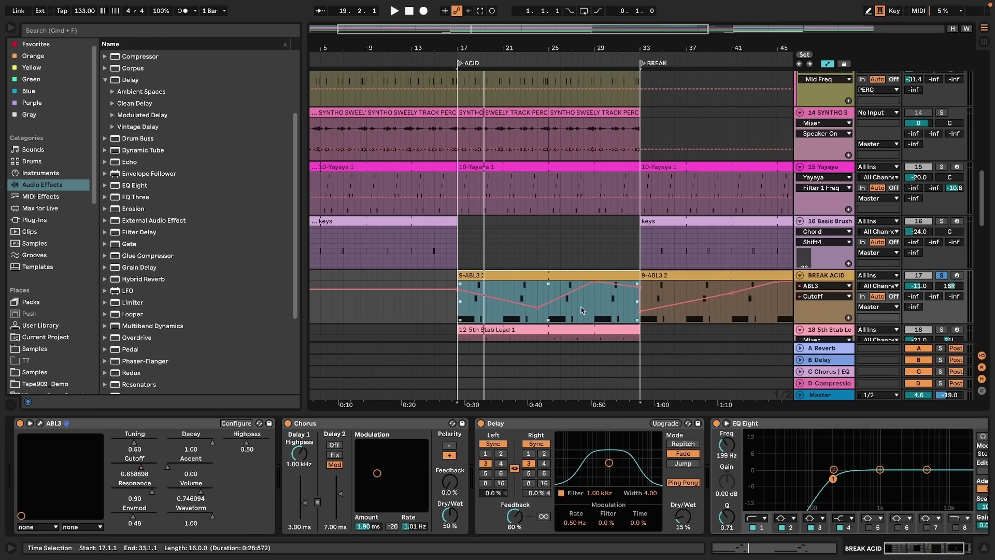
scroll(581, 310, right, 2)
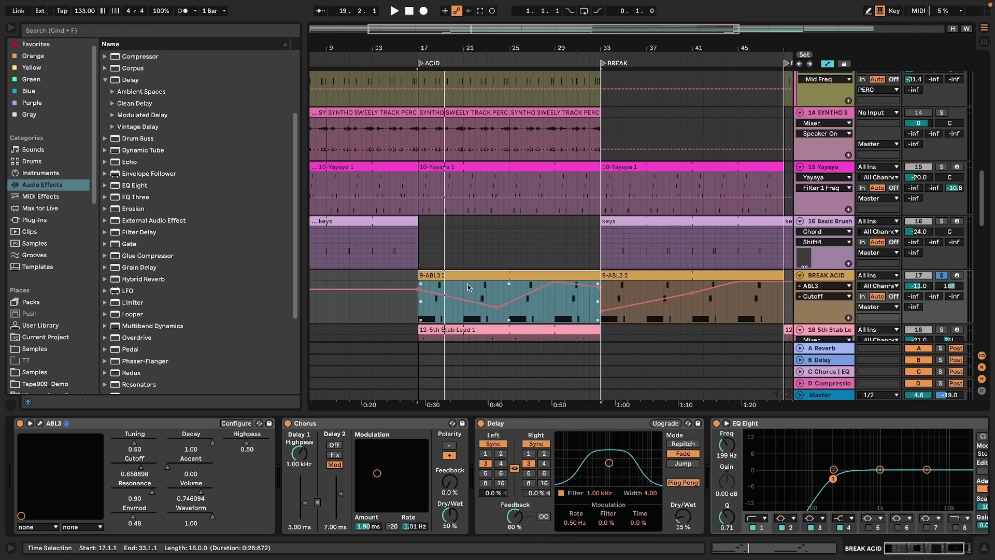
drag(491, 317, 500, 318)
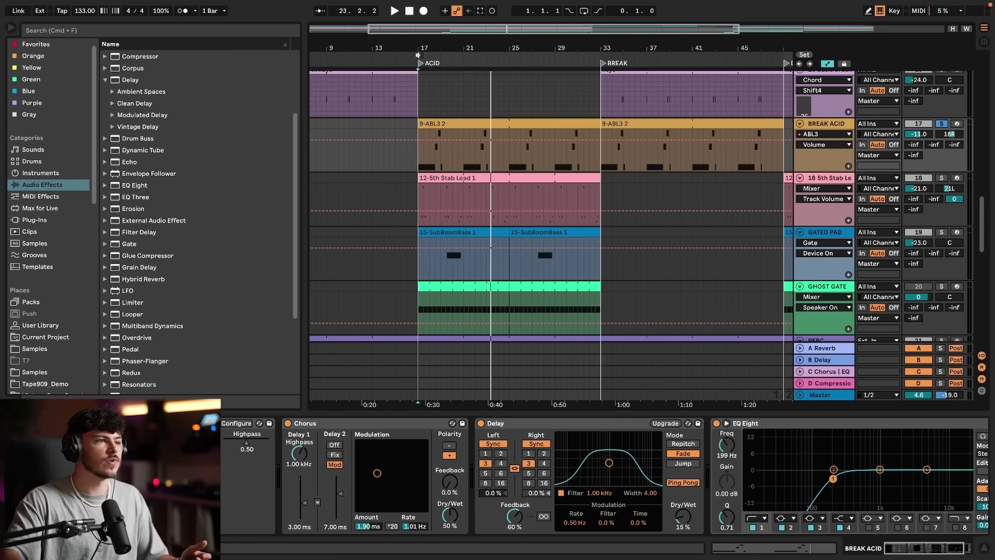
- Solo the 18 5th Stab Lead track alongside BREAK ACID at bar 17 and bring up its devices
drag(422, 48, 434, 77)
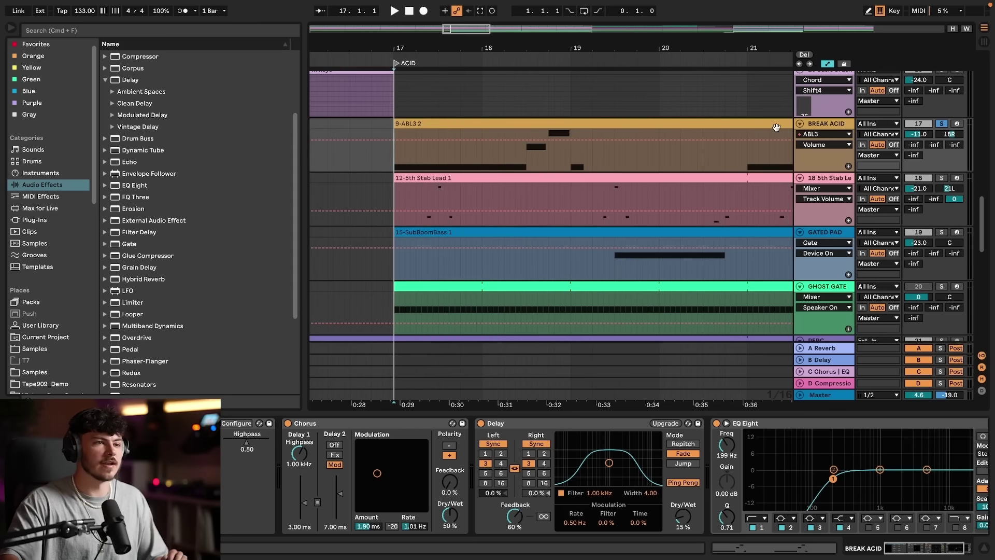
click(942, 180)
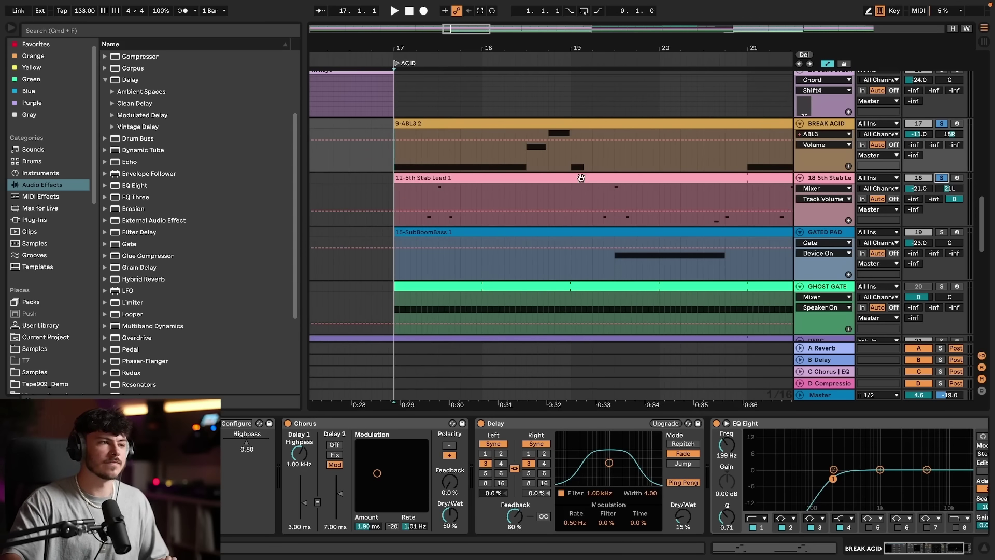
click(427, 202)
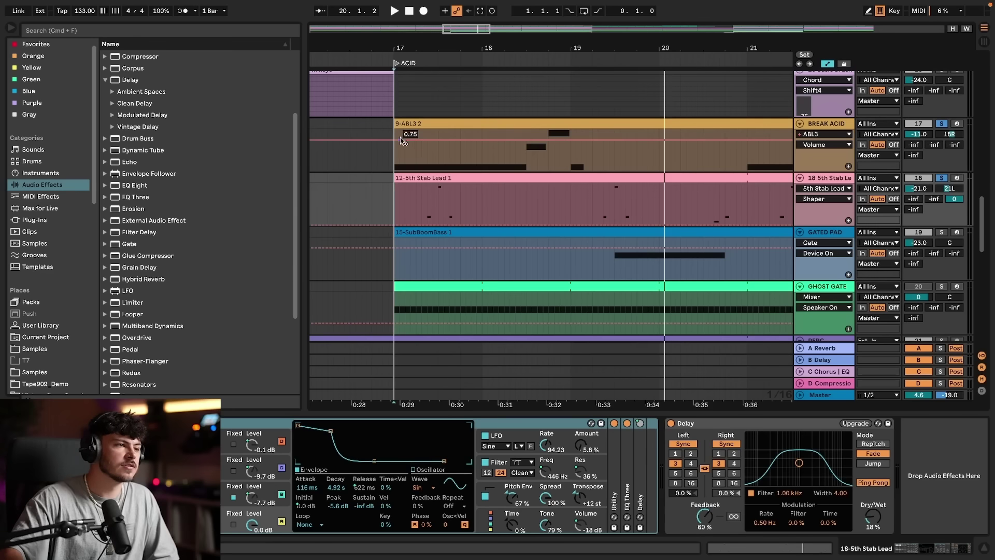
- Select the first beat of the BREAK ACID clip, and replay the acid and 5th Stab Lead together from bar 17
drag(396, 135, 399, 131)
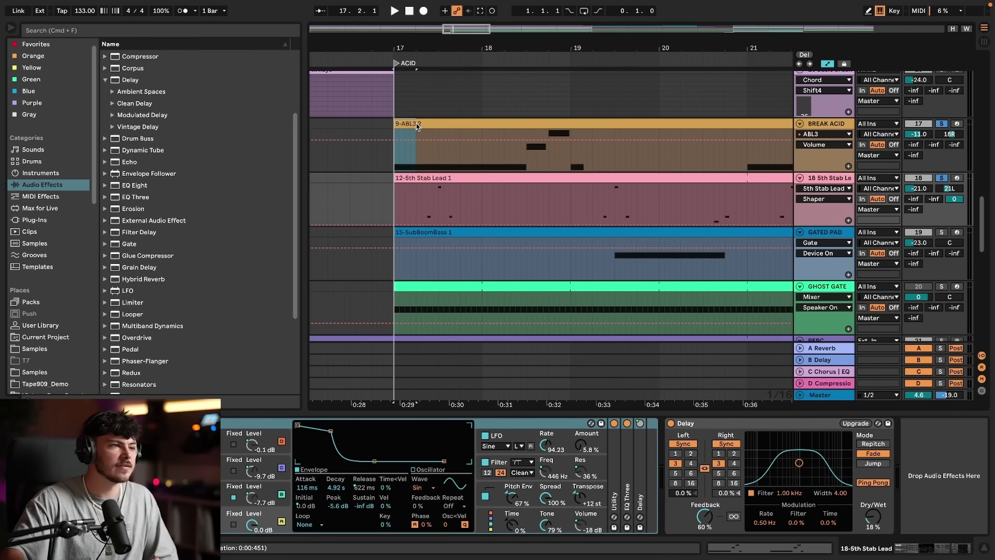
click(416, 125)
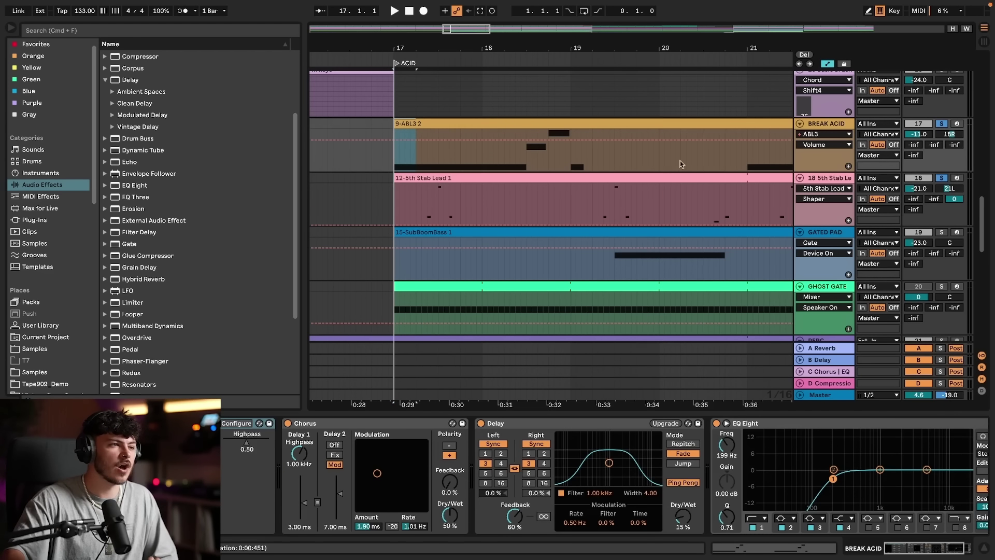
key(space)
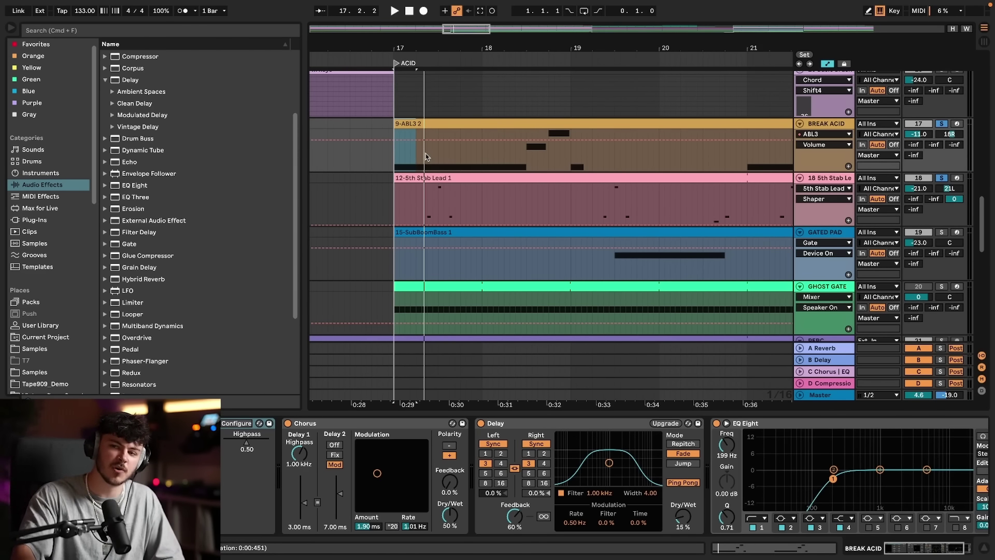
click(395, 202)
key(space)
key(space)
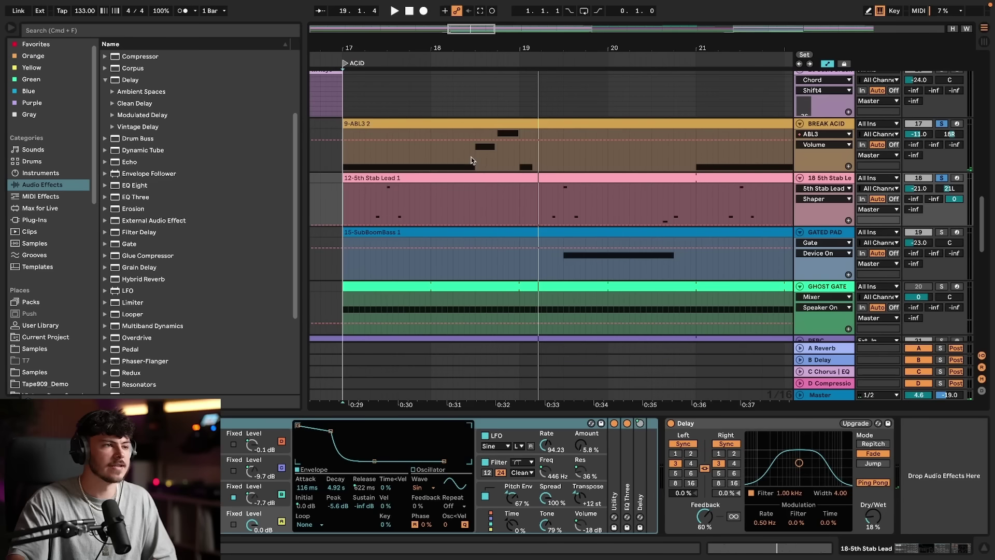
- Highlight an empty stretch of the BREAK ACID clip in bar 19, and play the soloed acid and 5th Stab Lead from bar 20
drag(470, 155, 542, 162)
click(547, 162)
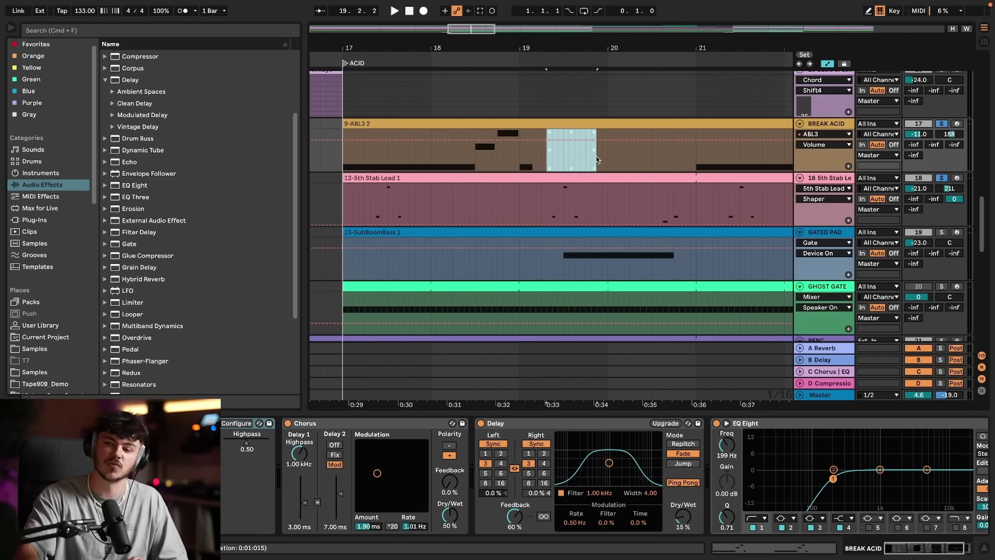
click(631, 159)
key(space)
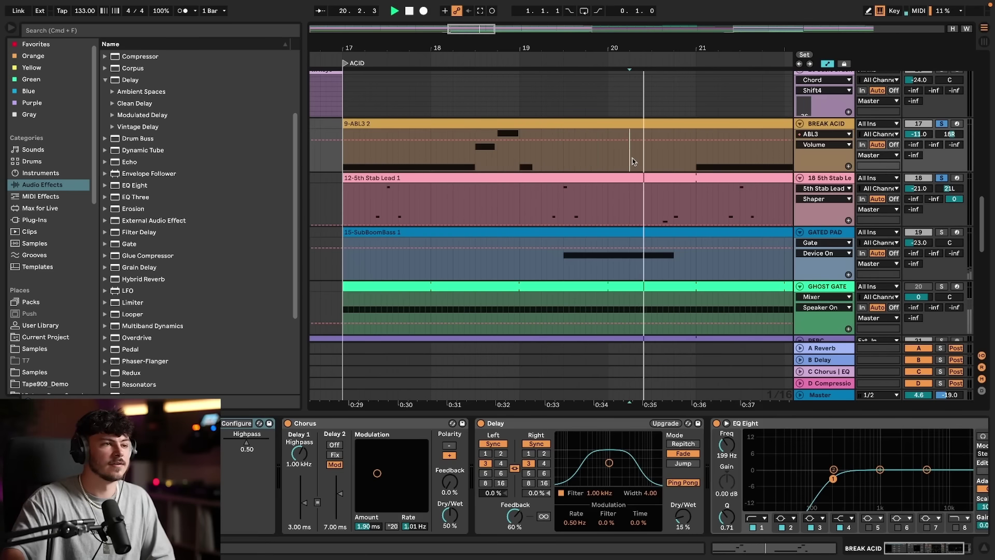
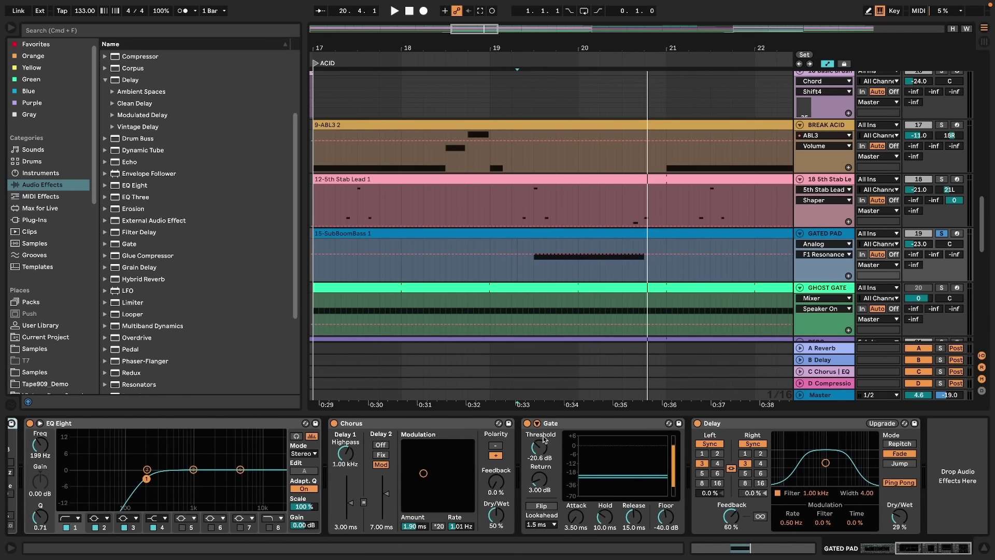
- Audition the soloed GATED PAD with its Gate bypassed, and bring its Analog synth into view
key(space)
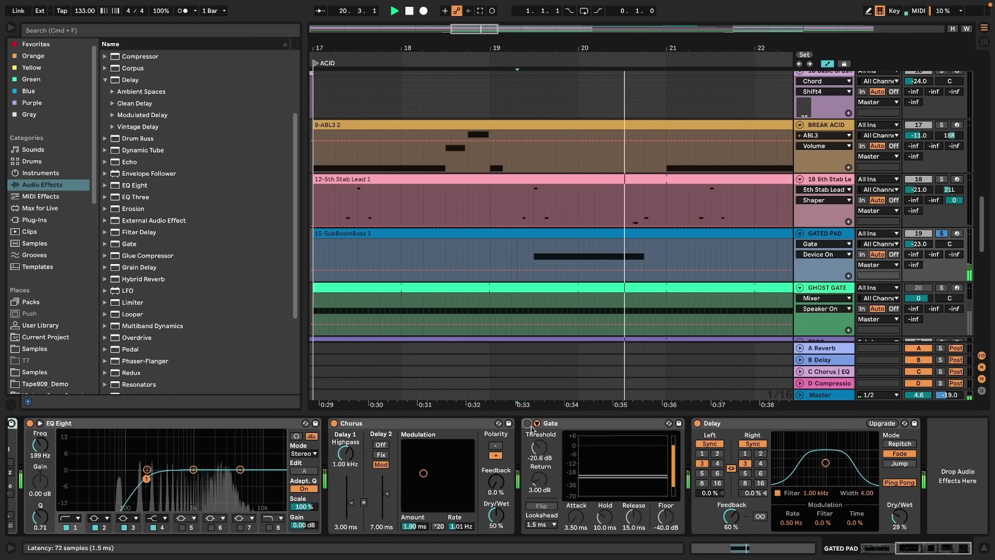
key(space)
scroll(514, 456, left, 7)
scroll(515, 456, left, 2)
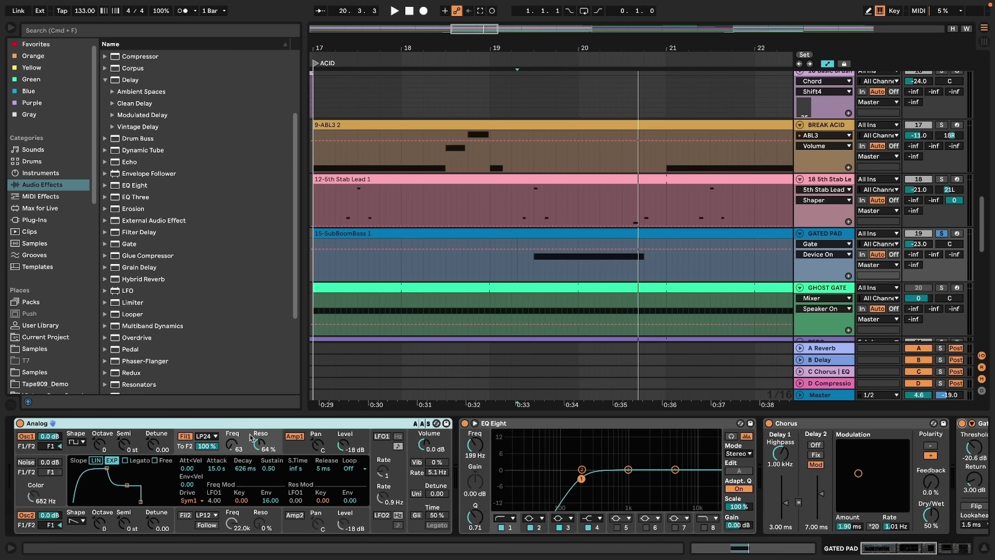
- Try different filter 1 frequency and envelope amounts in GATED PAD's Analog, ending at frequency 37 and envelope 16.00
click(249, 437)
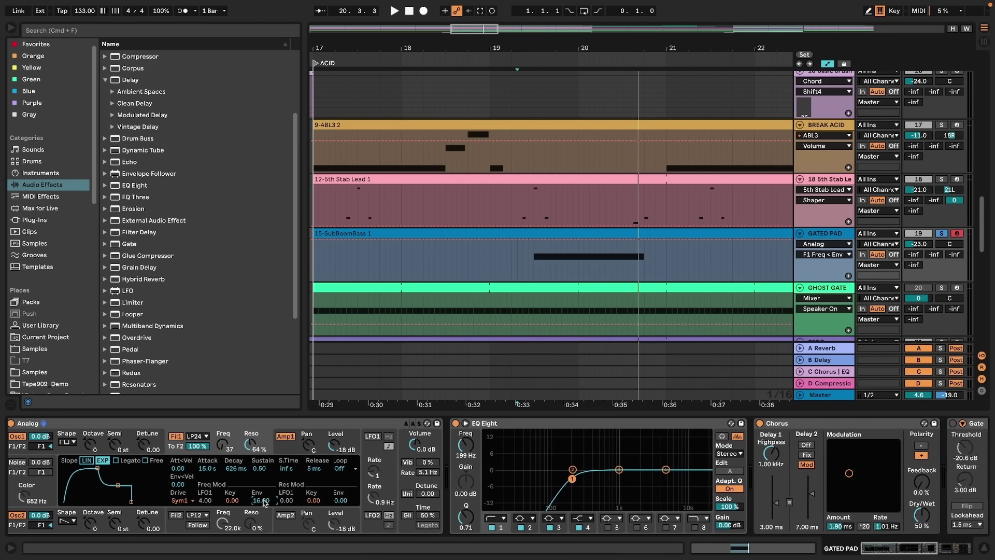
drag(263, 501, 263, 513)
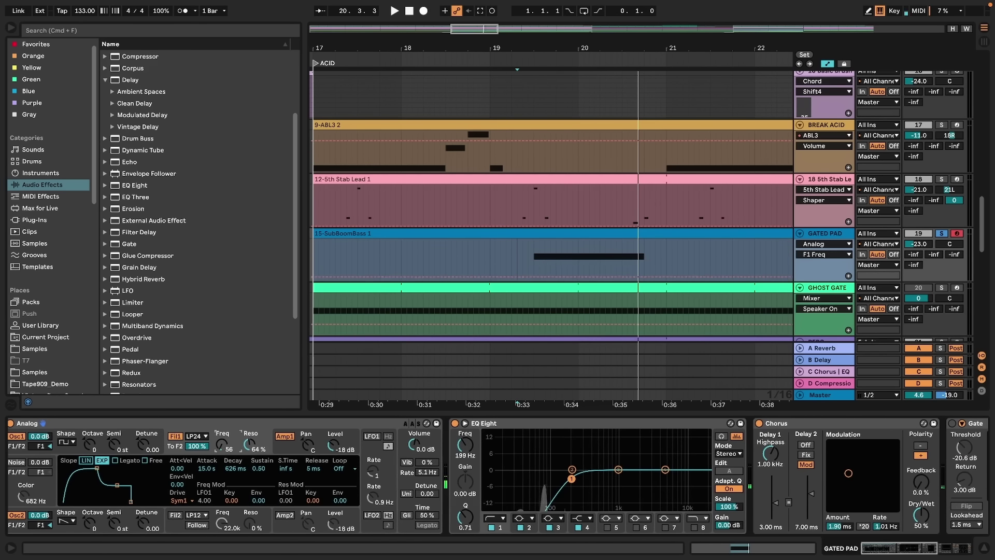
mouse_move(224, 442)
mouse_down()
mouse_move(224, 412)
mouse_move(225, 450)
mouse_up()
drag(262, 504, 261, 505)
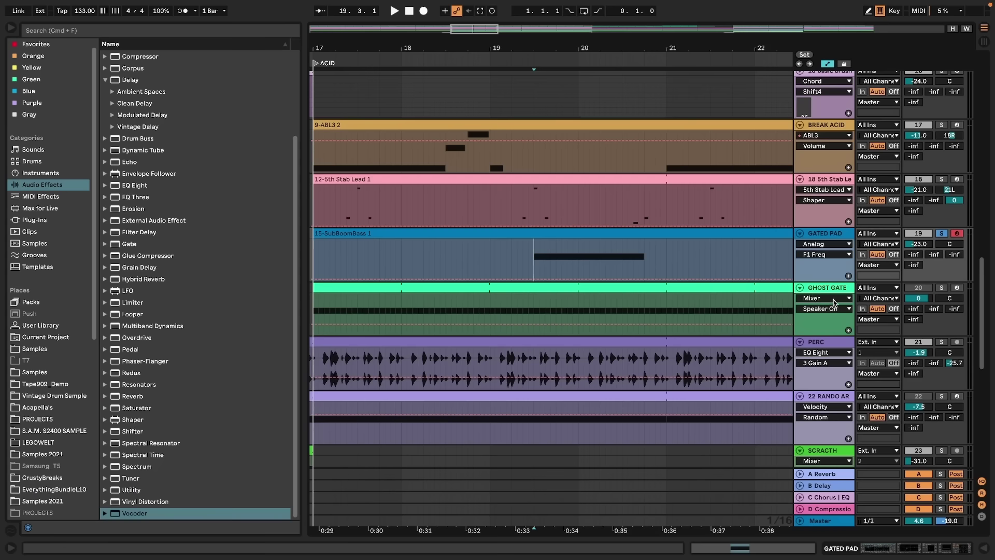
- Bring up the GHOST GATE track's 01 UTB Hat sampler, and audition the track from 19.3.1
double_click(835, 292)
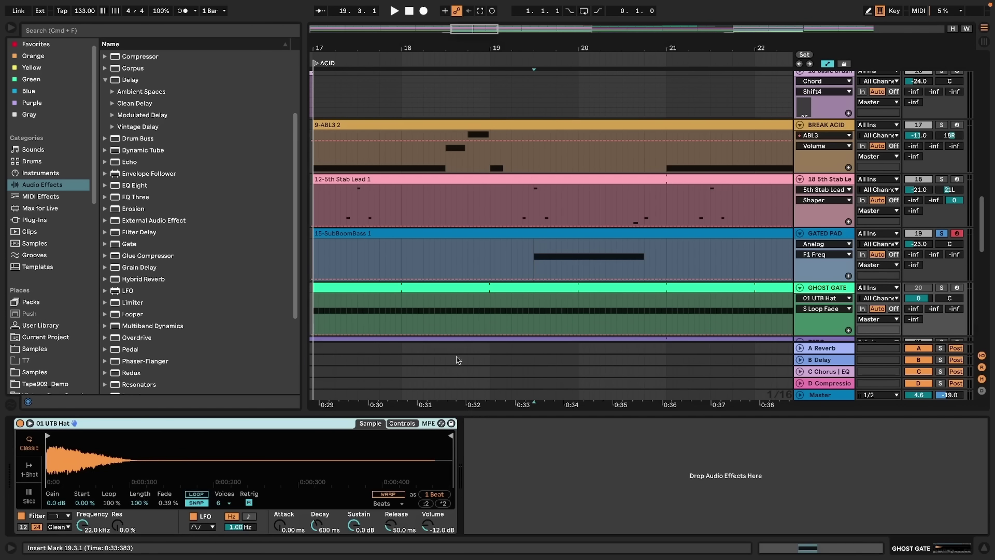
click(533, 305)
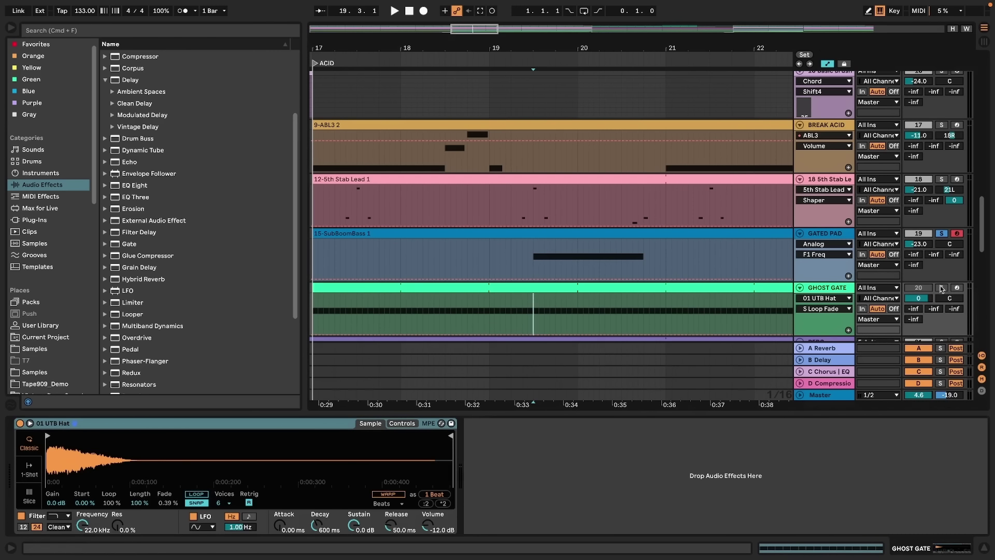
mouse_move(918, 297)
mouse_down()
mouse_move(918, 317)
mouse_move(921, 305)
mouse_up()
key(space)
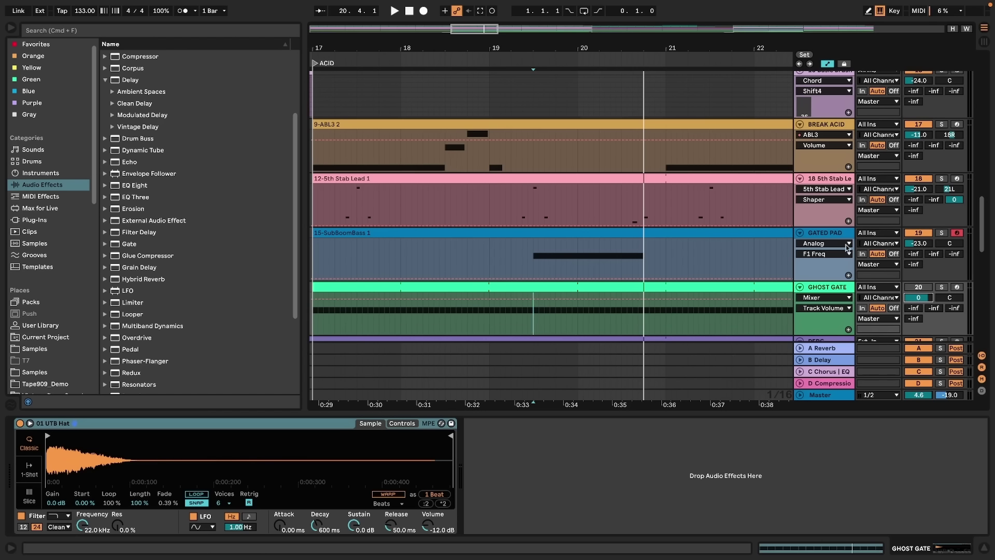
- Unfold the sidechain settings of GATED PAD's Gate, enable the device, and choose GHOST GATE as its sidechain source
click(827, 239)
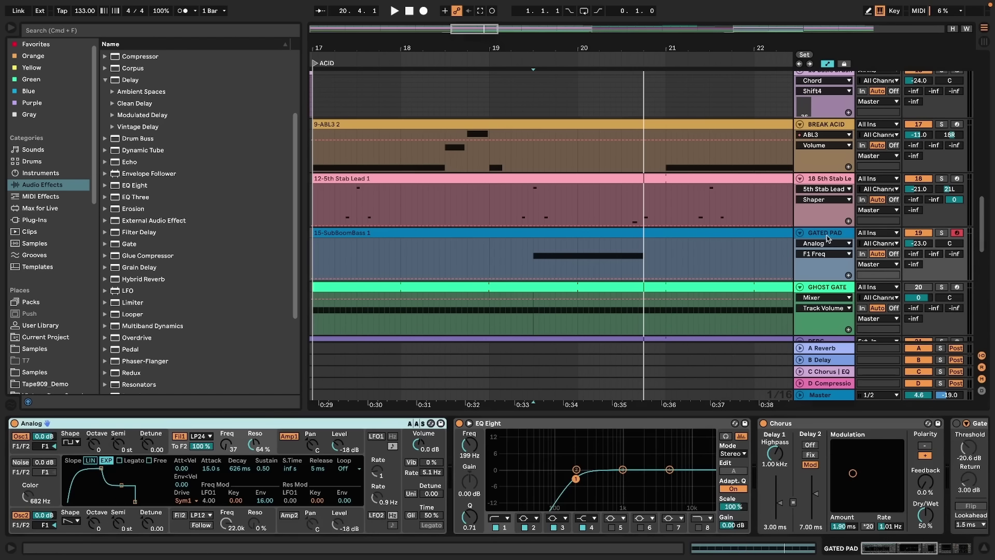
scroll(827, 472, right, 5)
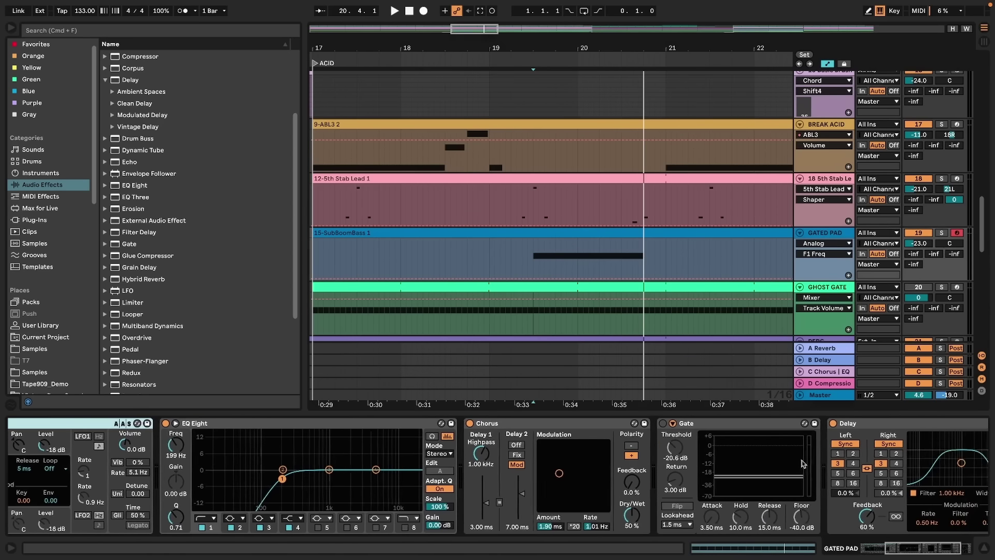
click(537, 423)
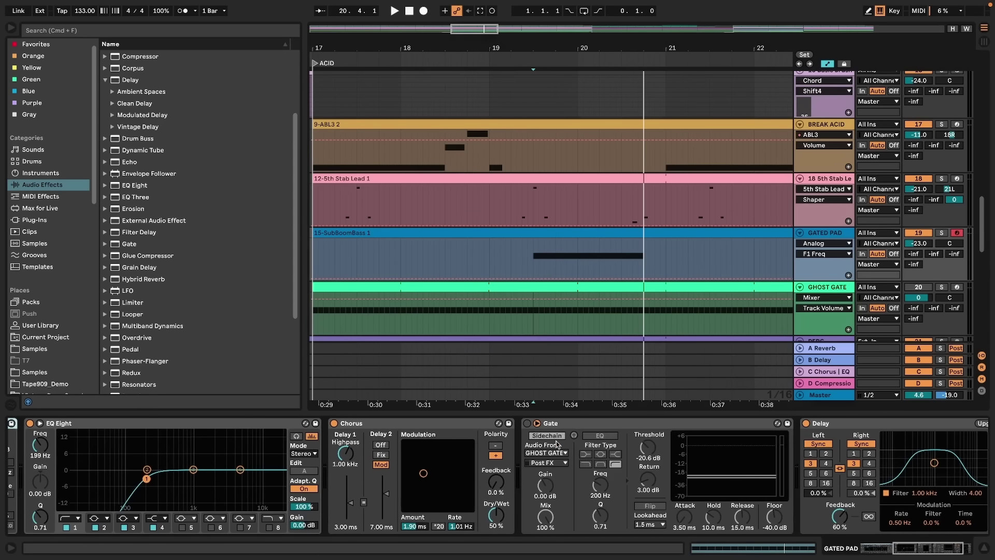
click(526, 424)
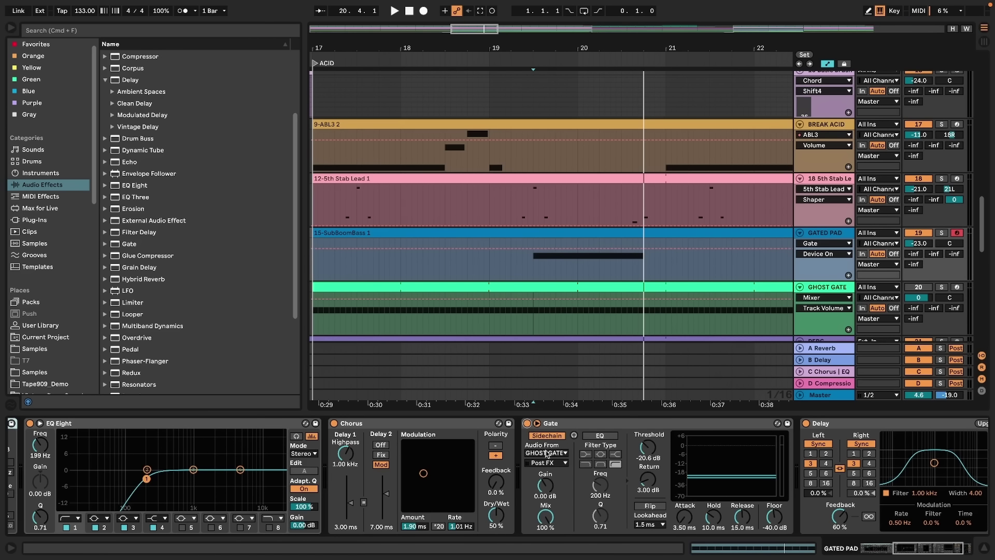
click(547, 453)
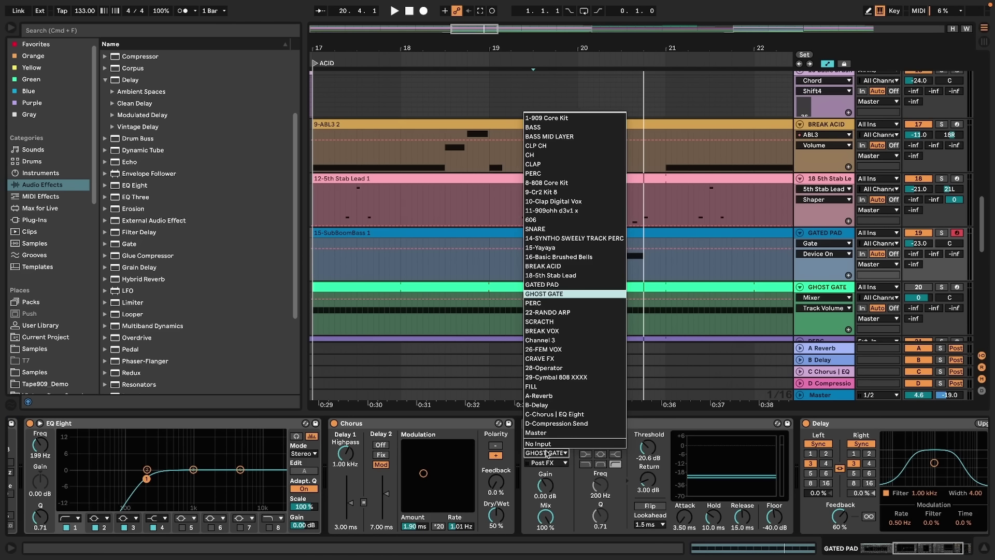
click(553, 295)
- Play the gated pad from 19.3.1 and toggle GATED PAD's solo to hear the sidechained gate effect
click(533, 274)
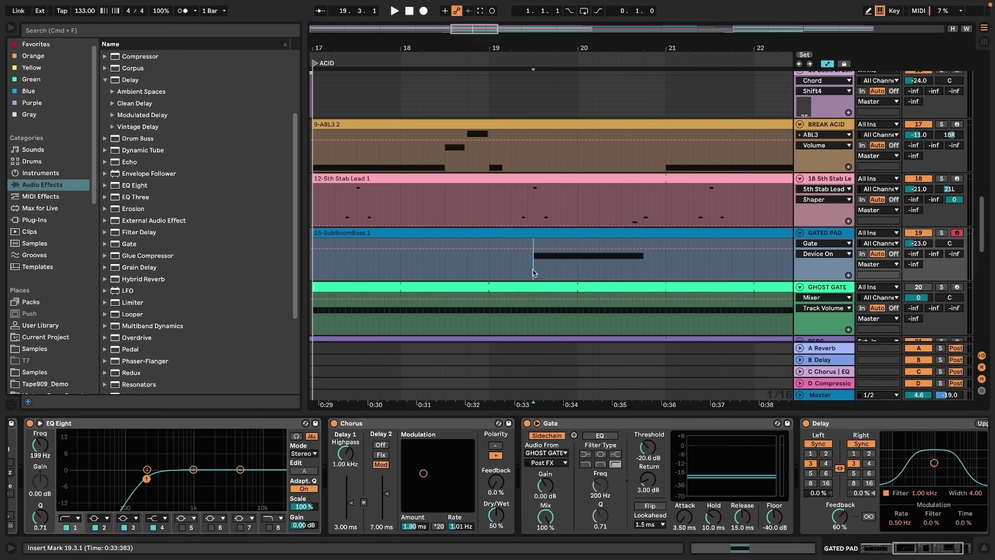
key(space)
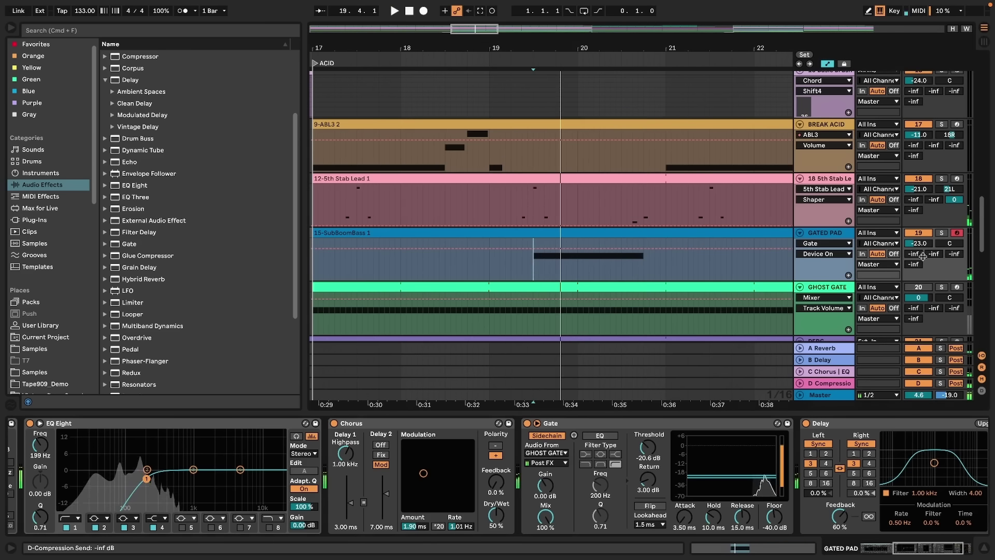
click(942, 234)
- Solo BREAK ACID, 18 5th Stab Lead and GATED PAD, and play the three layers together from bar 17
scroll(943, 234, down, 1)
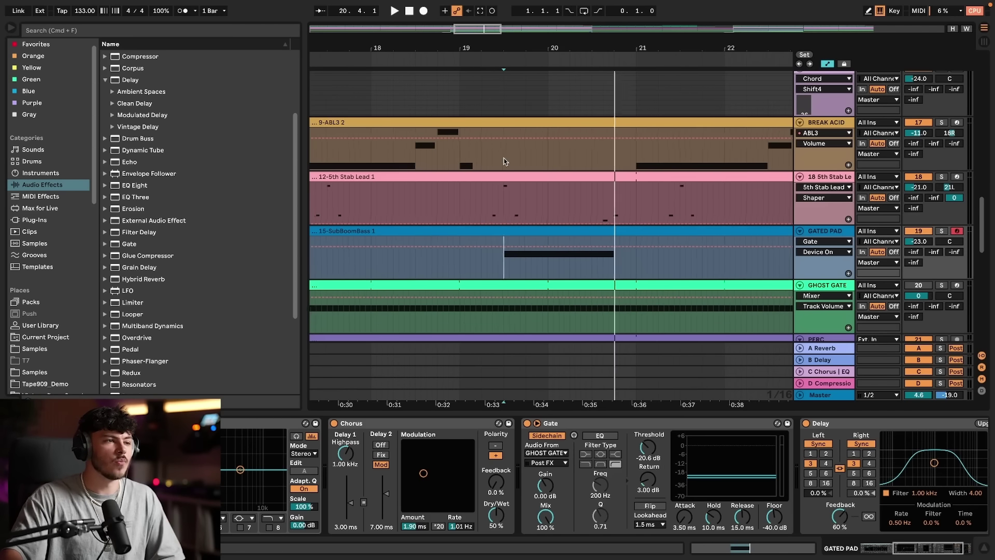
scroll(523, 164, left, 3)
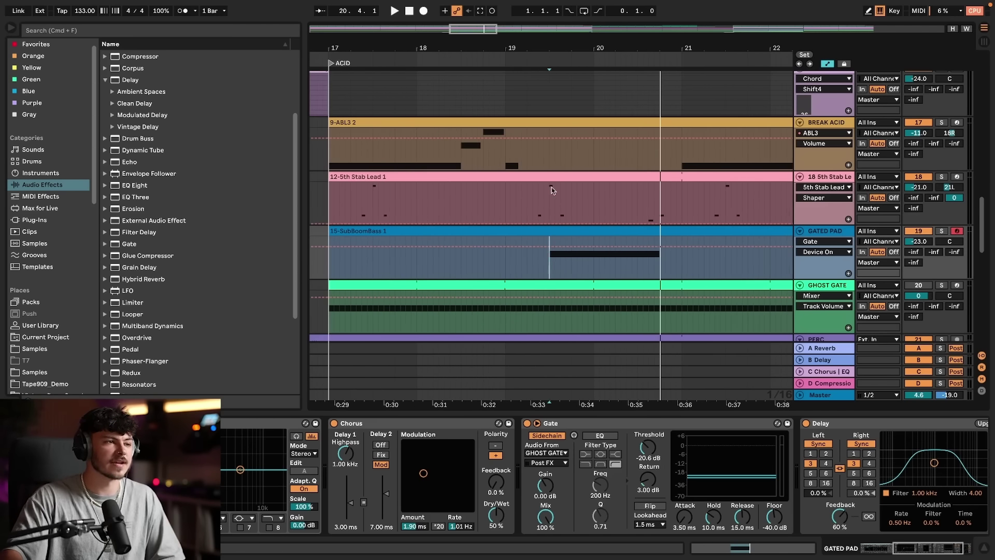
scroll(542, 213, right, 1)
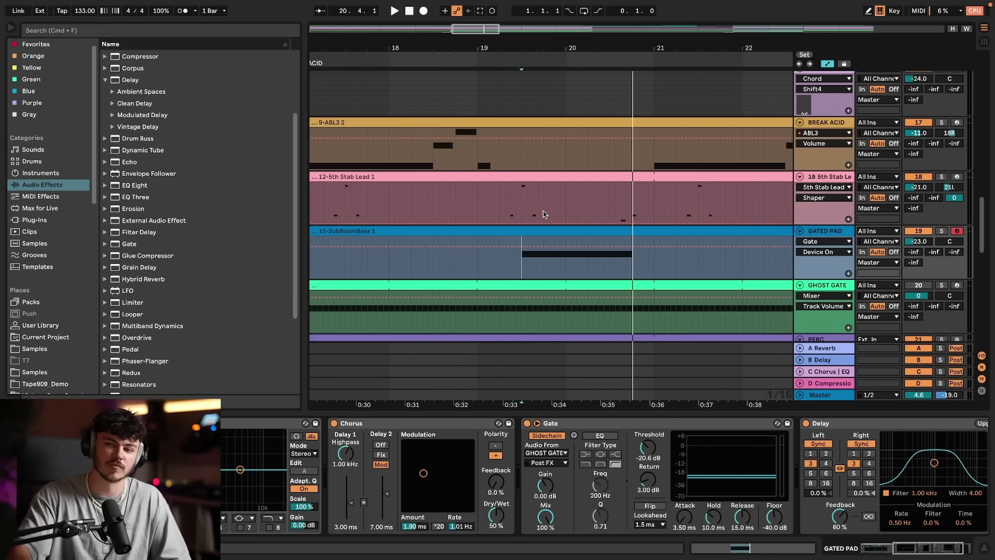
scroll(544, 214, left, 1)
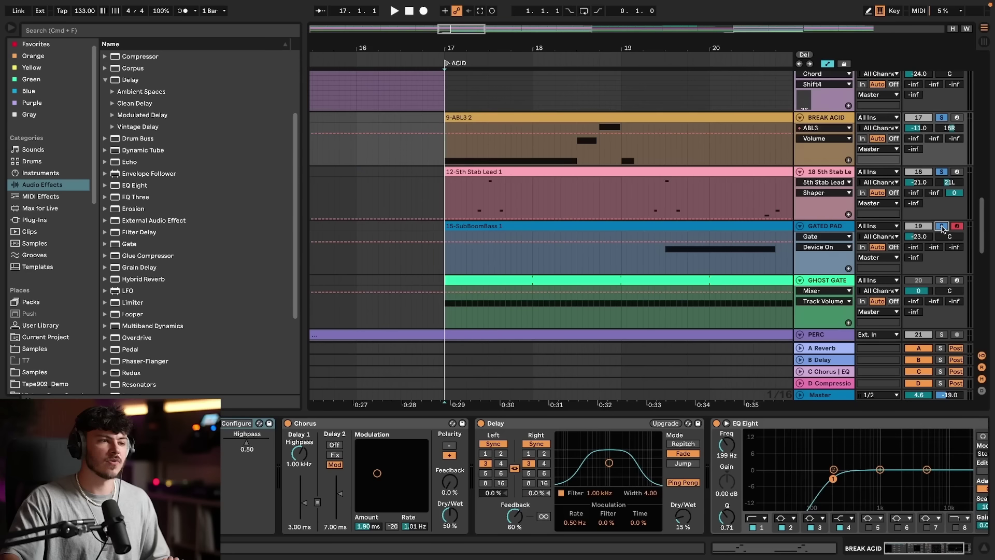
scroll(574, 197, right, 1)
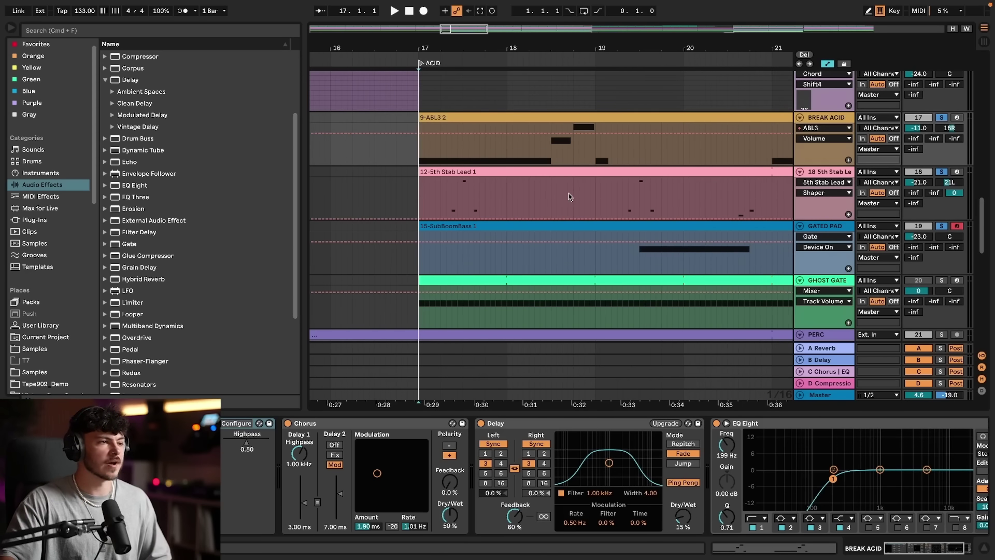
key(space)
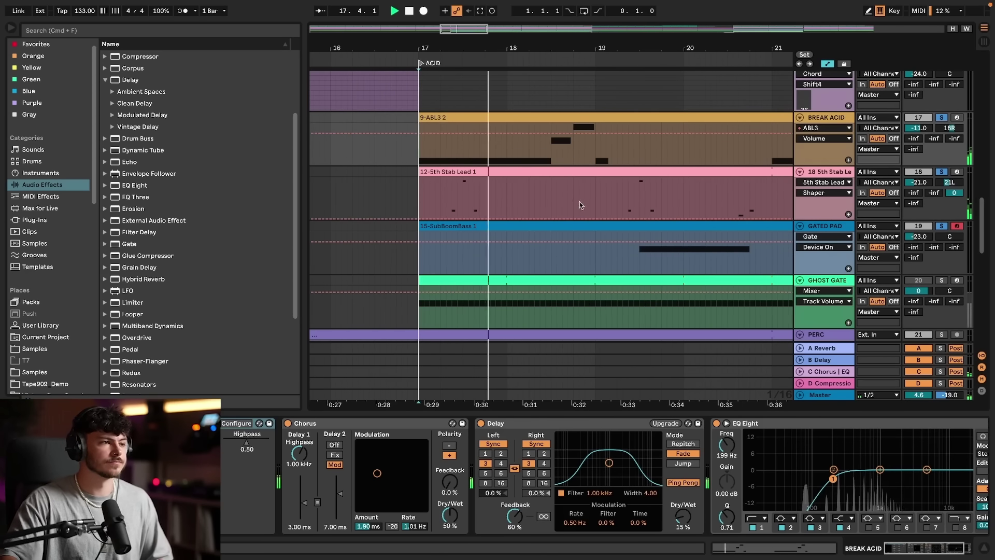
scroll(596, 203, right, 1)
scroll(596, 203, right, 3)
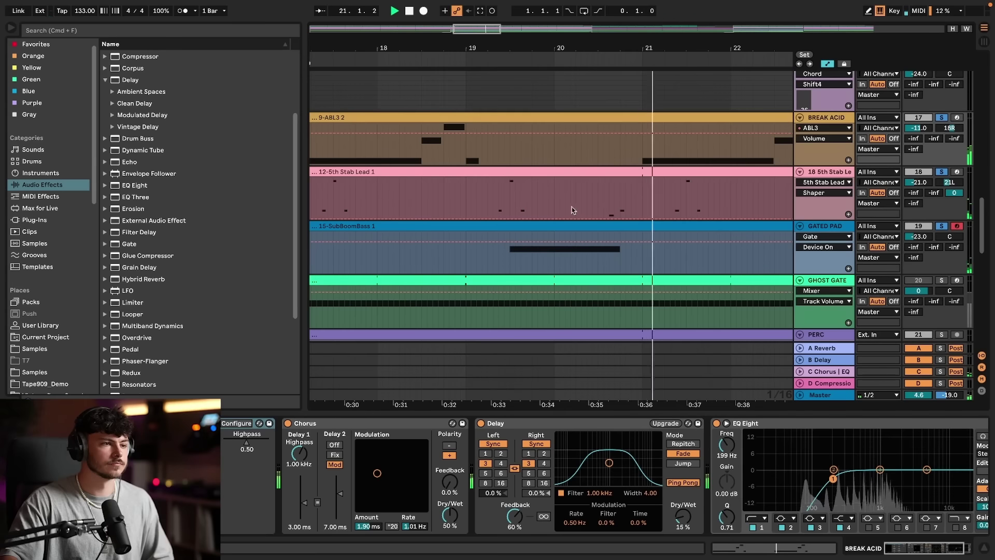
scroll(634, 199, right, 3)
key(space)
- Bring up GATED PAD's devices at 19.4.1, and look over the whole ACID section up to the BREAK marker
scroll(463, 197, left, 1)
scroll(463, 197, left, 3)
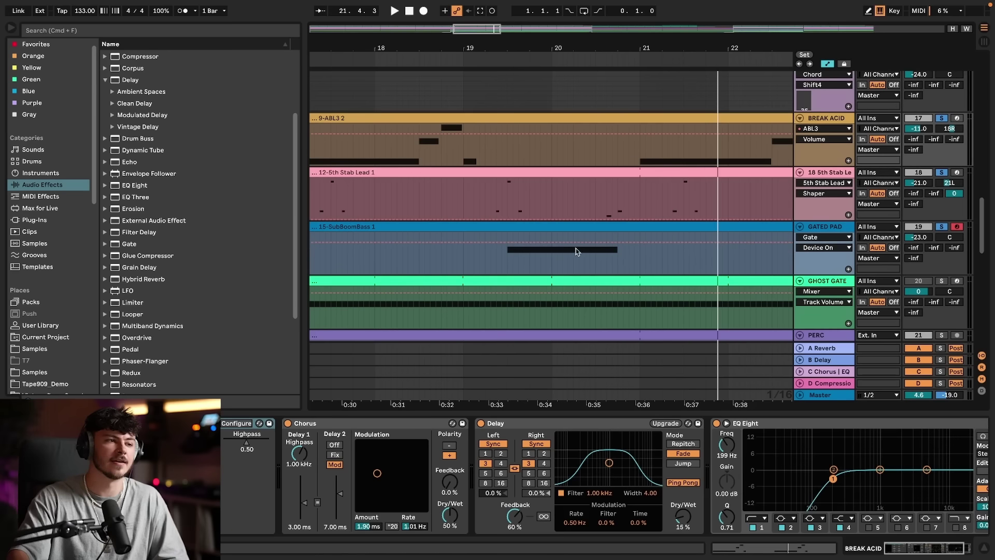
click(529, 264)
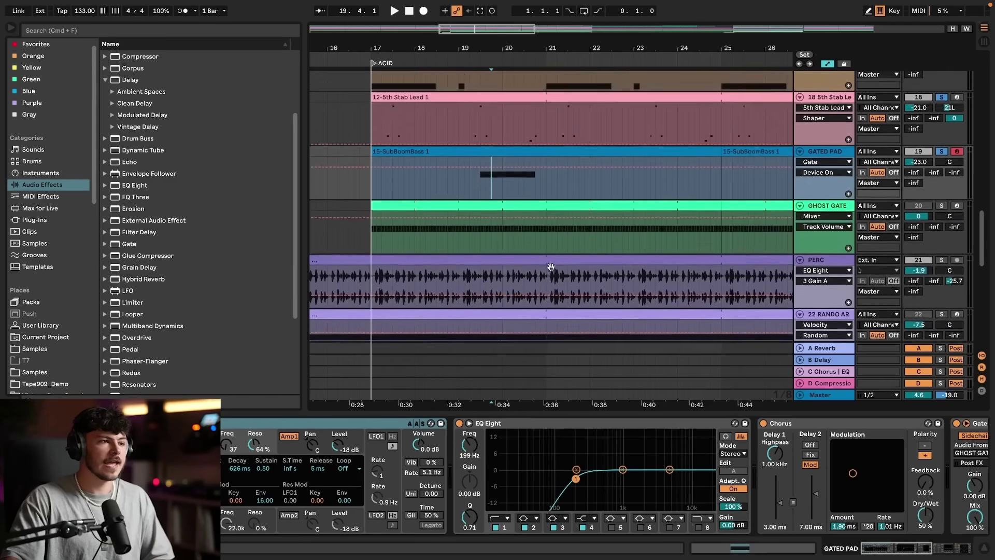
scroll(551, 266, up, 3)
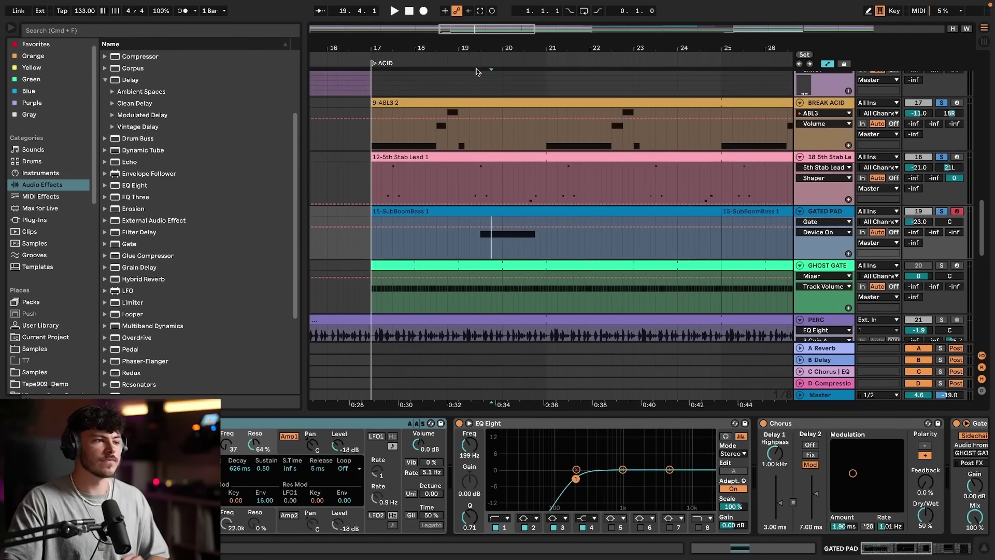
key(minus)
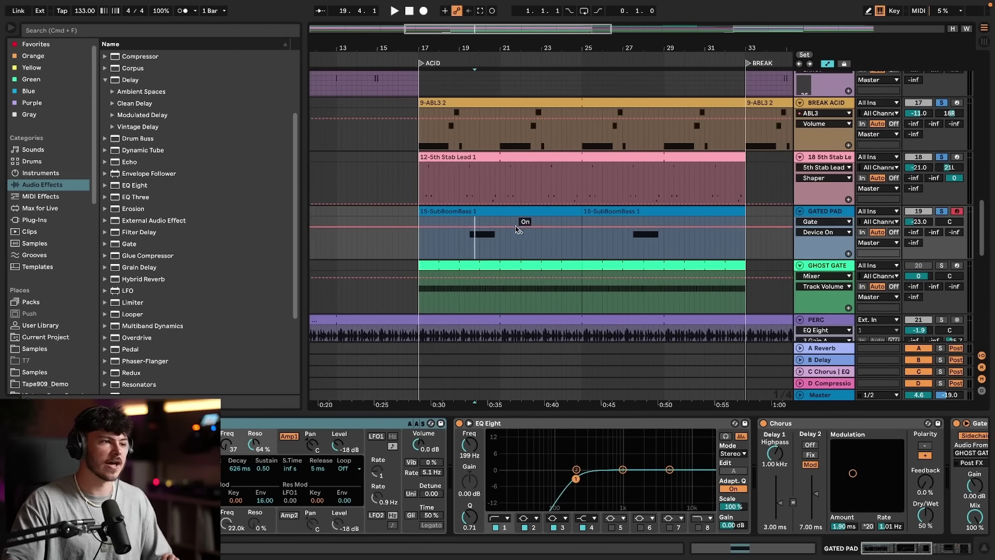
- Audition the soloed FEM VOX hit near bar 18 and the BREAK VOX hit near bar 22
scroll(516, 228, down, 15)
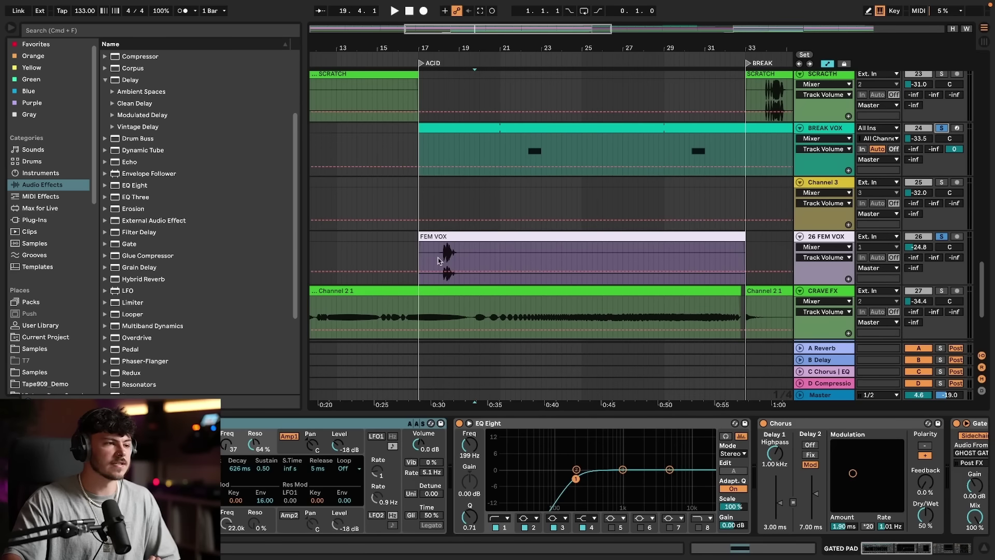
click(437, 261)
key(space)
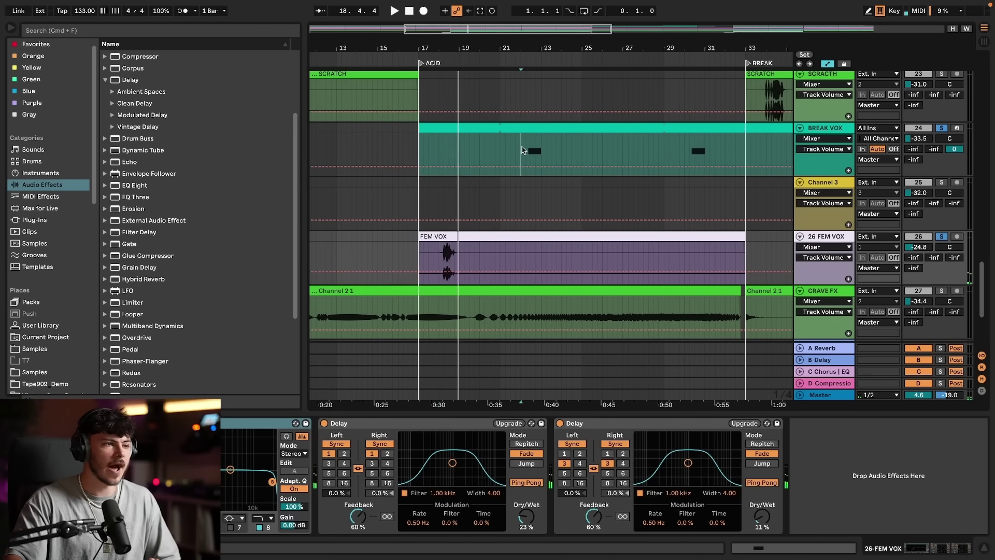
click(522, 150)
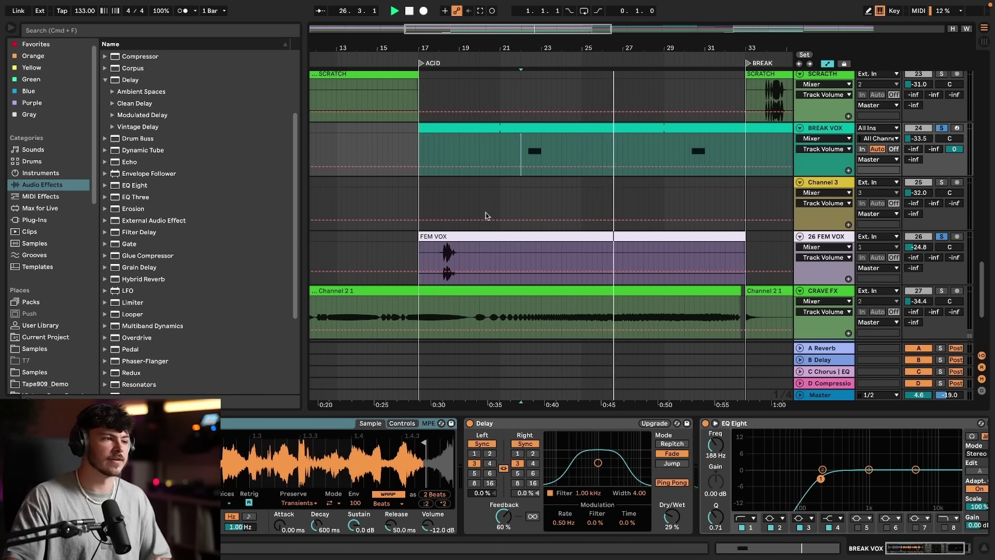
key(space)
- Hide the device view, and play the soloed ACID section layers together from bar 17
click(422, 249)
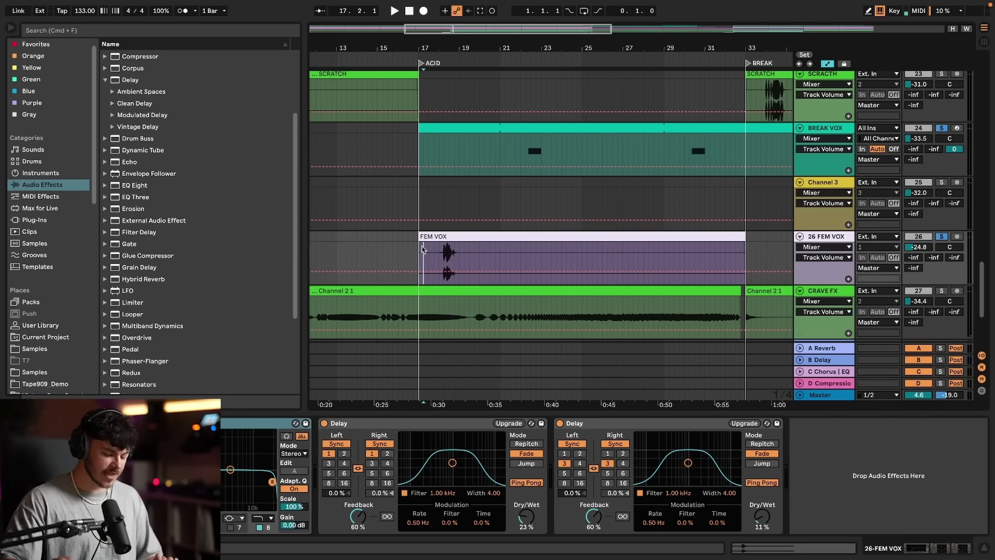
key(super+alt+l)
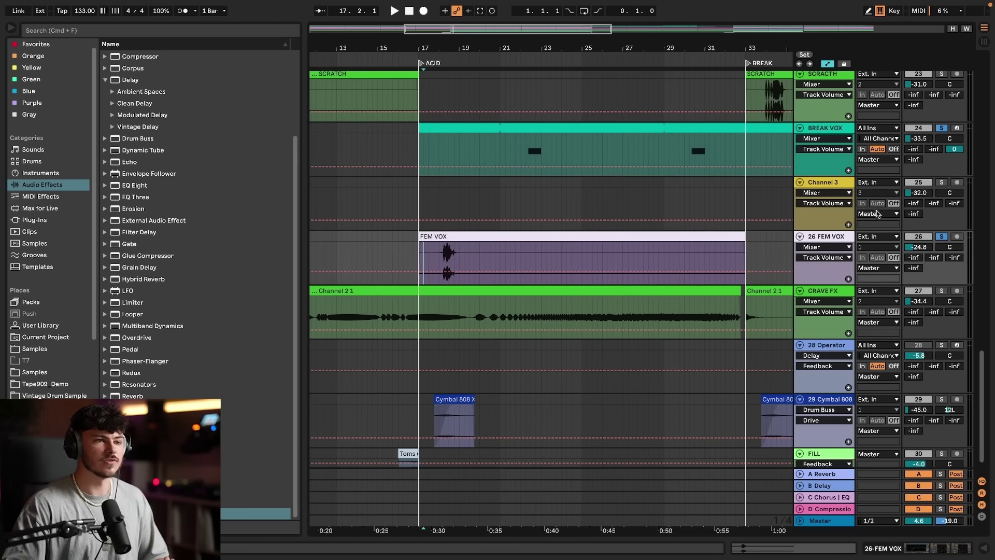
scroll(876, 214, up, 10)
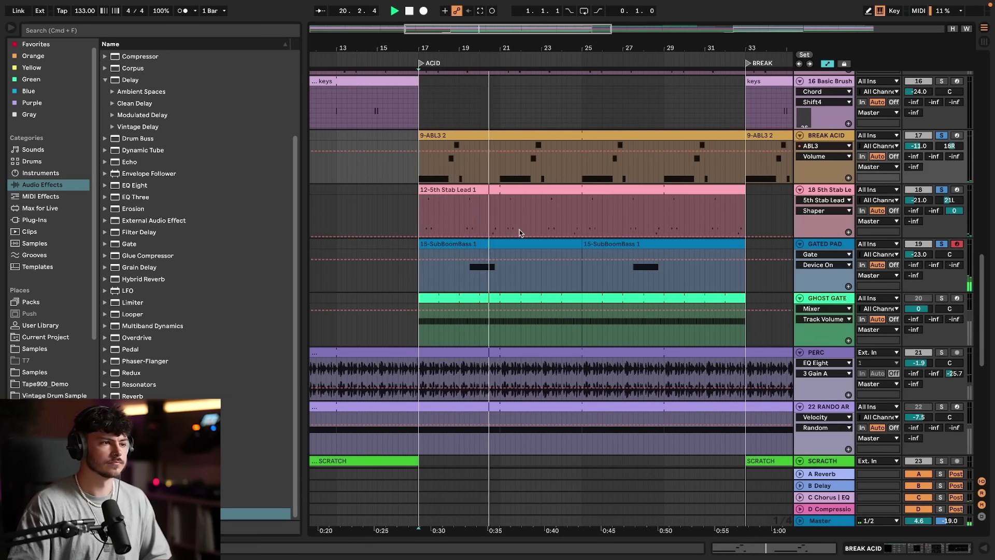
- Clear the solos on the ACID section layers and play the full mix from bar 17
scroll(520, 233, down, 5)
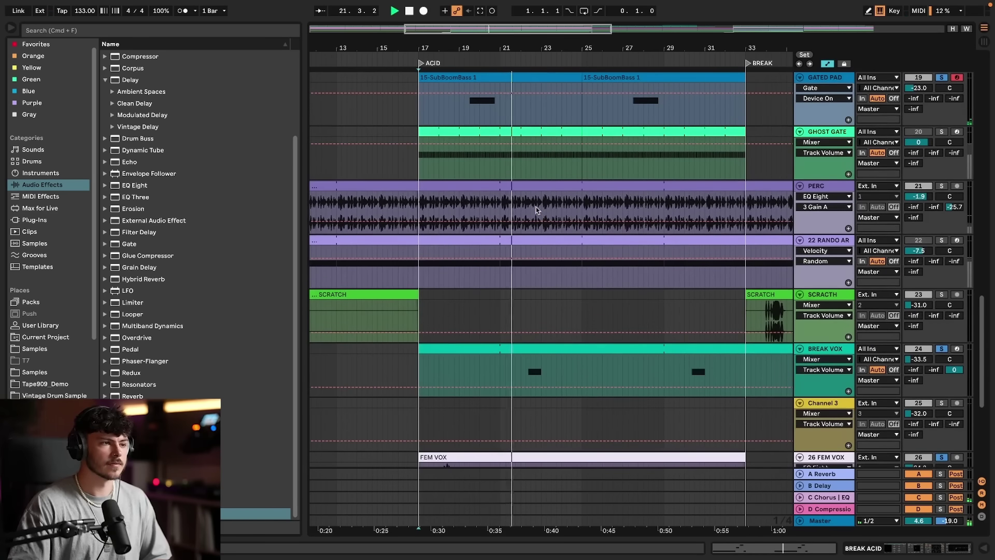
scroll(536, 209, up, 4)
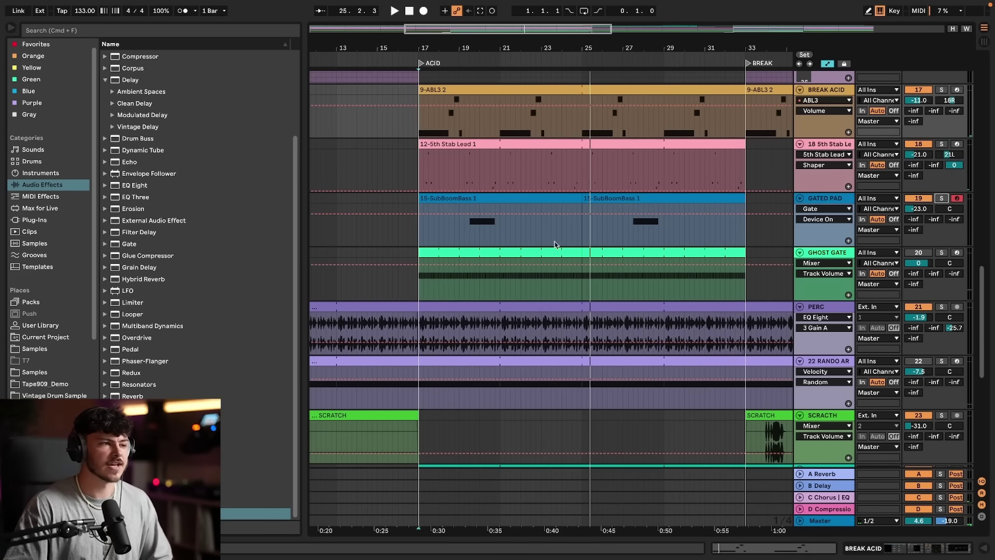
click(421, 237)
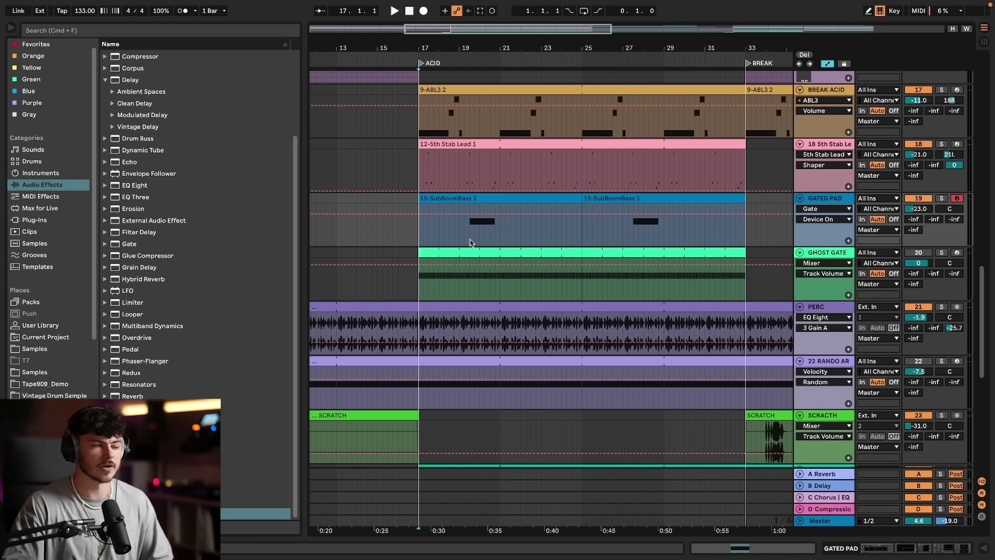
key(space)
- Show the whole arrangement from the first track down, and place the playback position at the BREAK marker on bar 33
scroll(474, 244, up, 5)
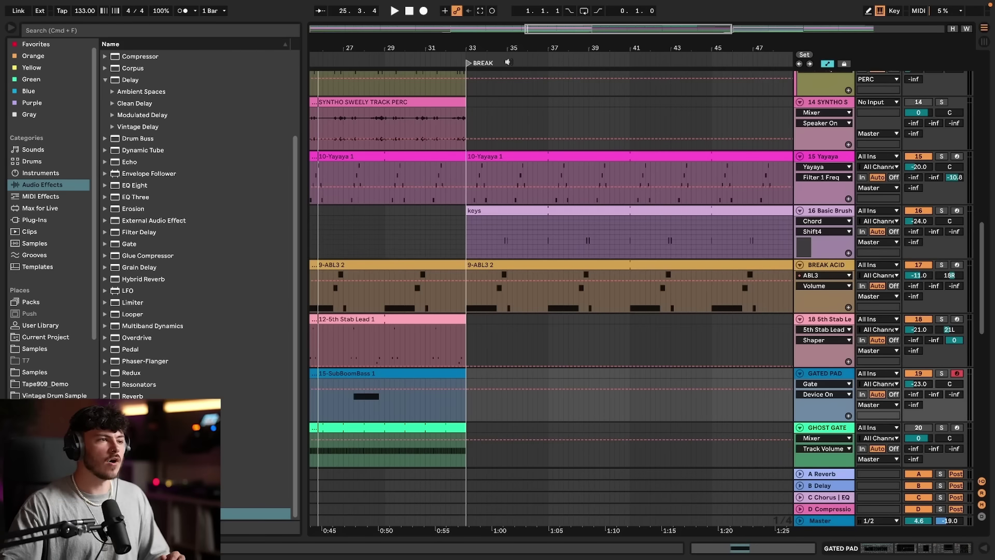
drag(496, 44, 497, 15)
scroll(620, 188, up, 8)
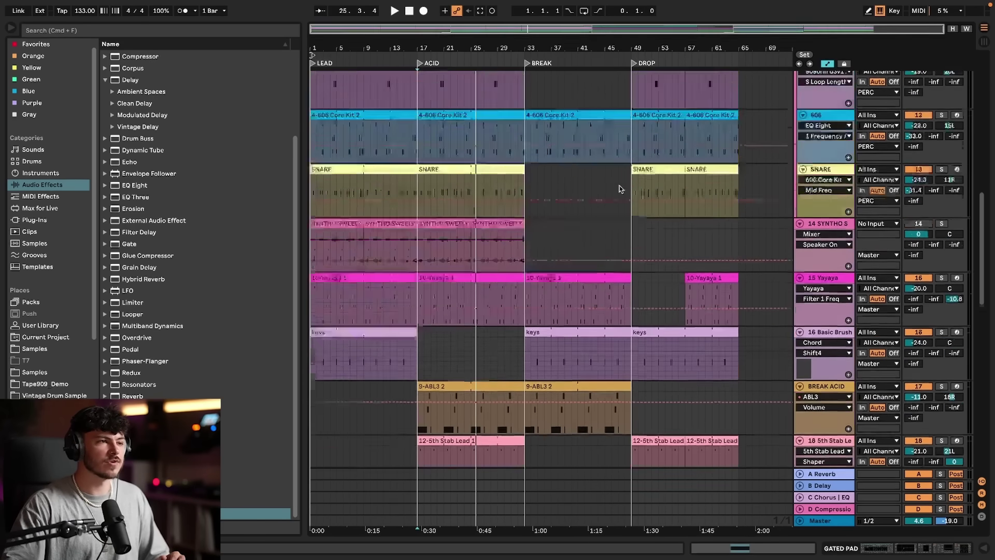
scroll(607, 178, up, 6)
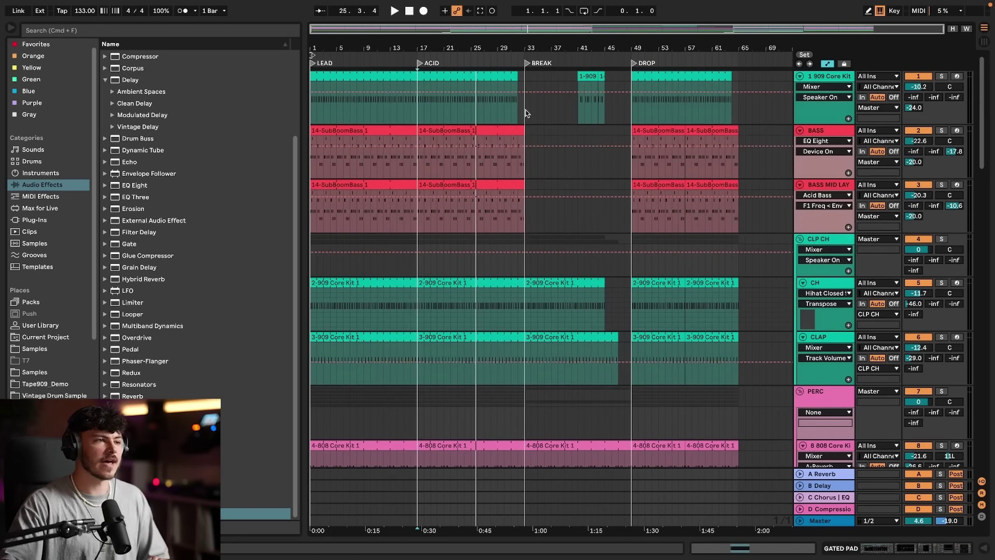
click(525, 113)
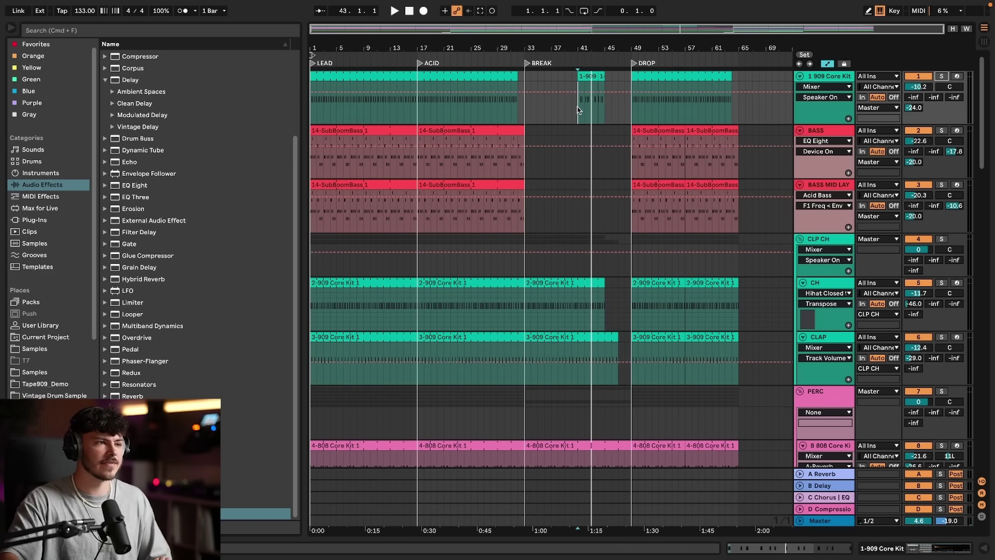
- Play the full mix from bar 41 through the end of BREAK, looking over every track down to FILL
key(space)
scroll(647, 207, down, 5)
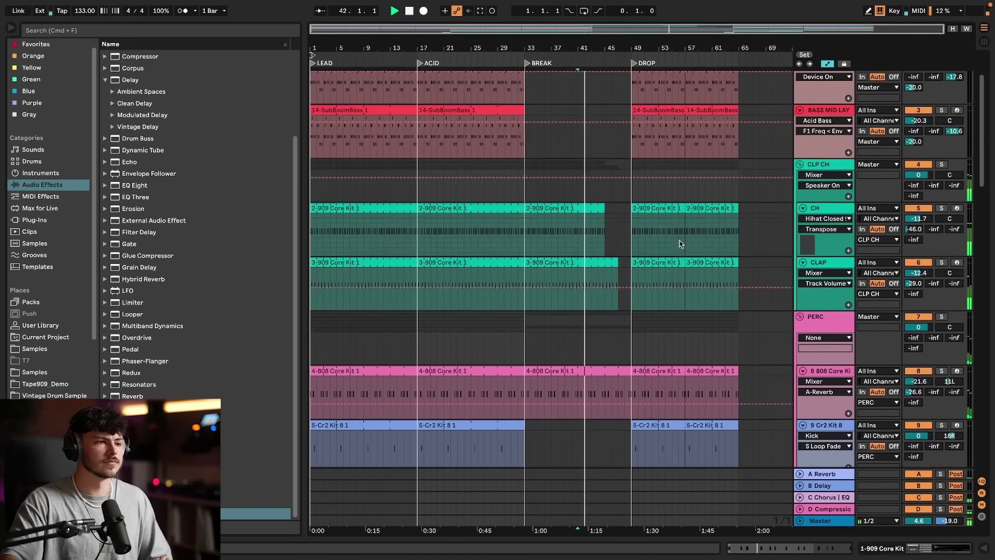
scroll(680, 244, down, 4)
scroll(708, 255, down, 20)
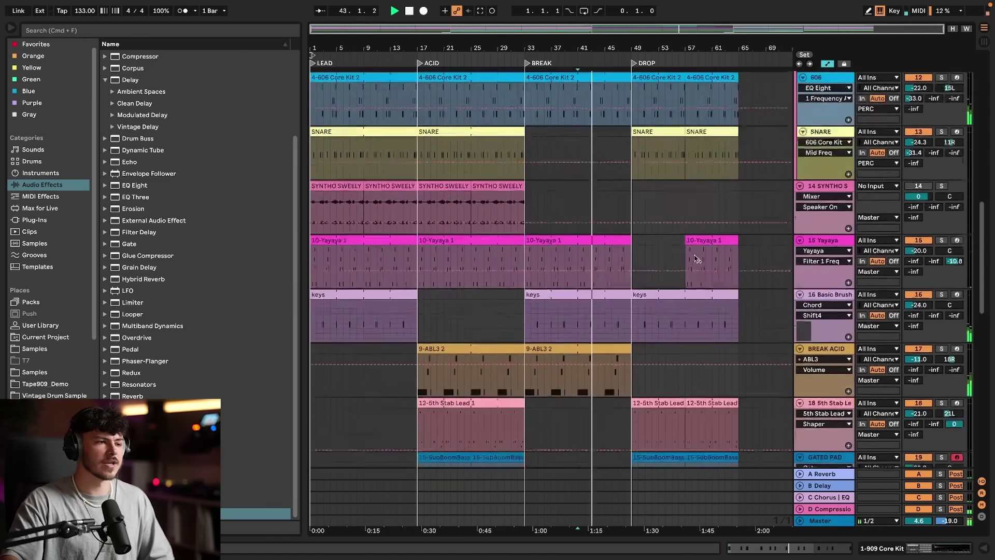
scroll(650, 331, down, 20)
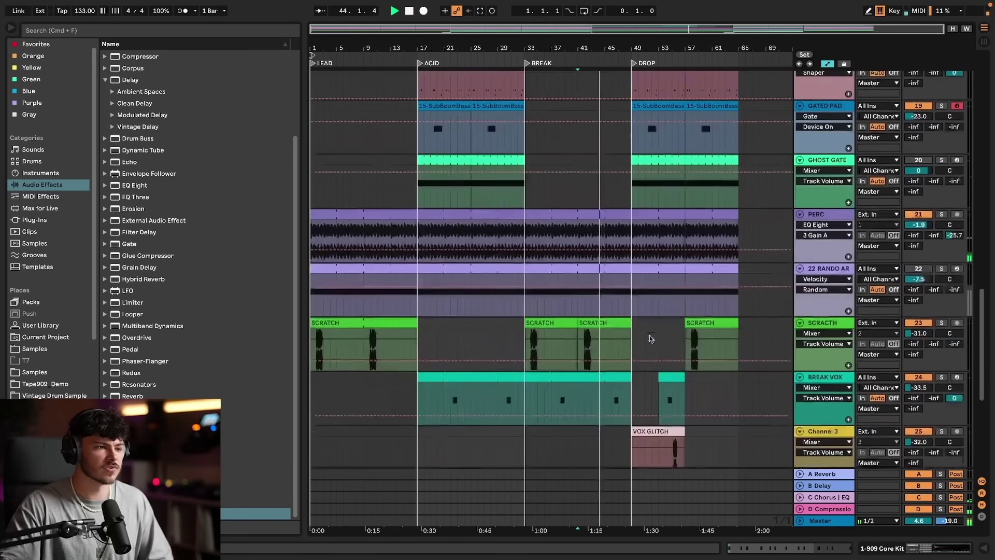
scroll(650, 339, down, 4)
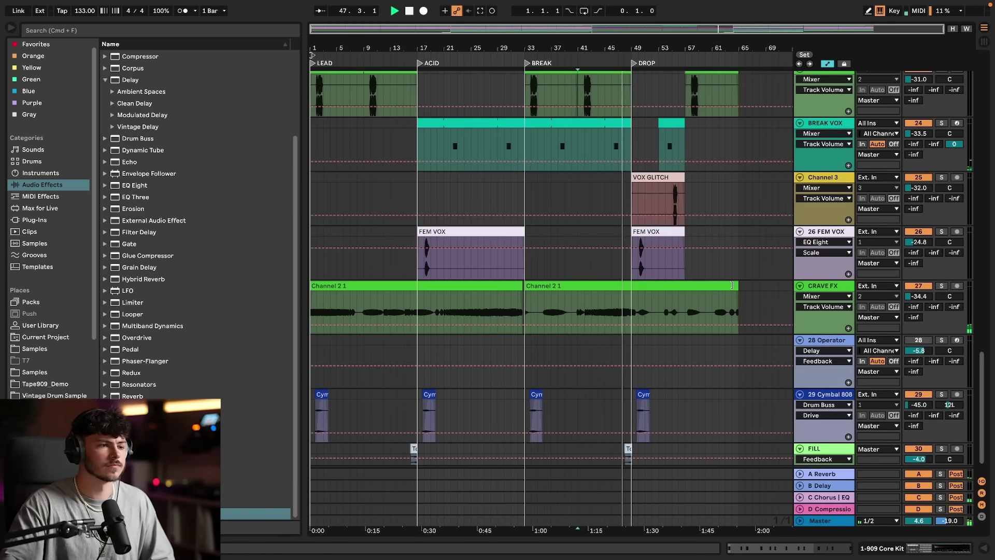
scroll(733, 288, down, 2)
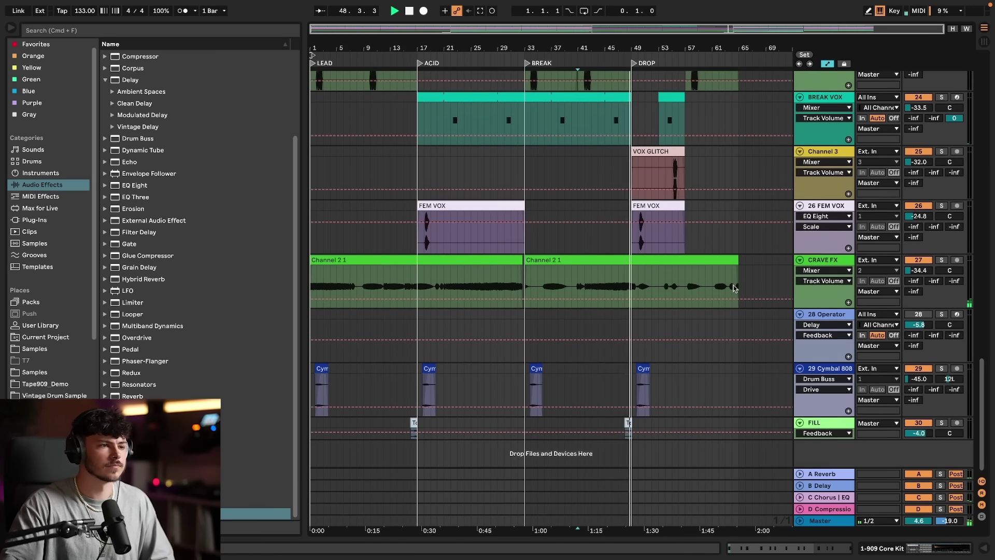
- Listen on through the DROP up to bar 58, and look over its stab, pad, percussion and vocal clips
scroll(730, 288, up, 20)
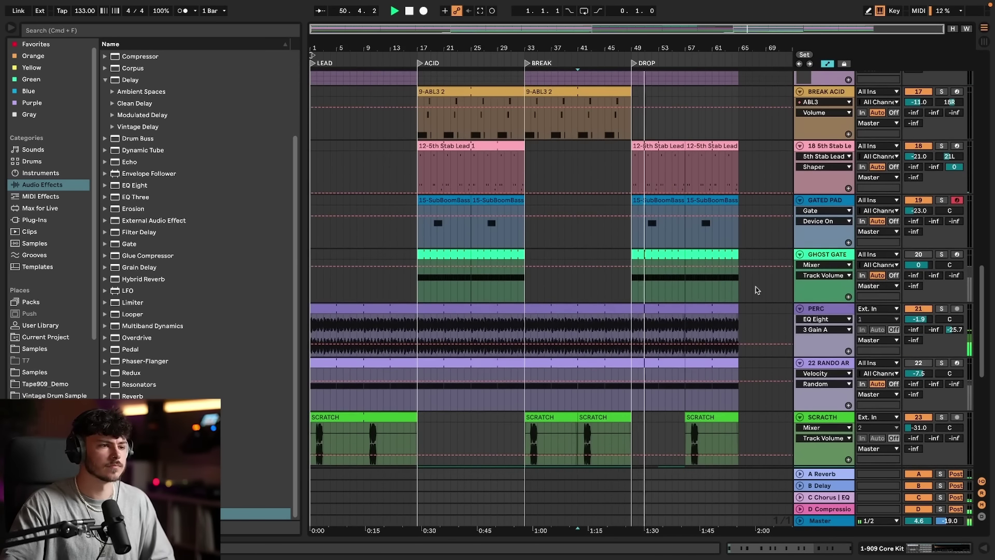
scroll(757, 289, down, 10)
scroll(757, 289, down, 3)
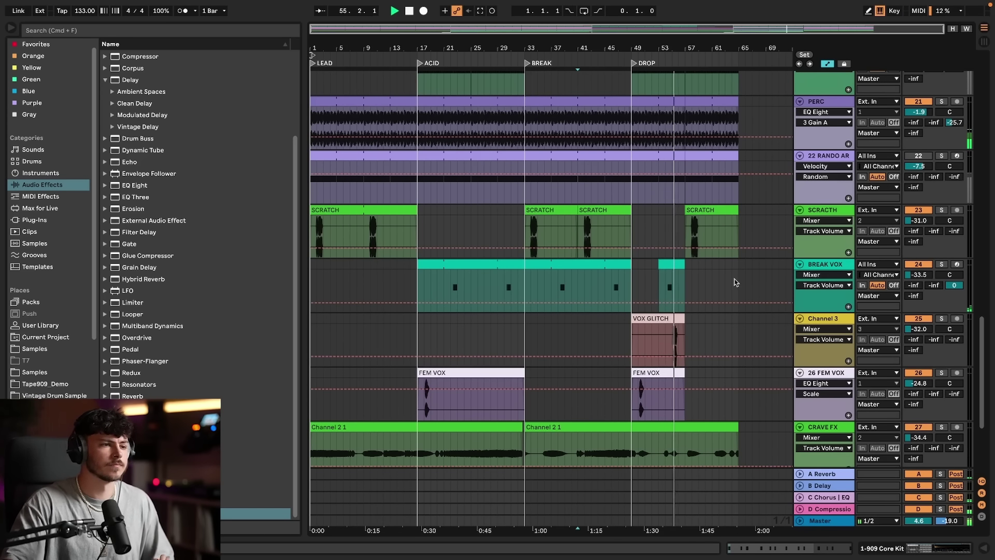
scroll(736, 282, down, 8)
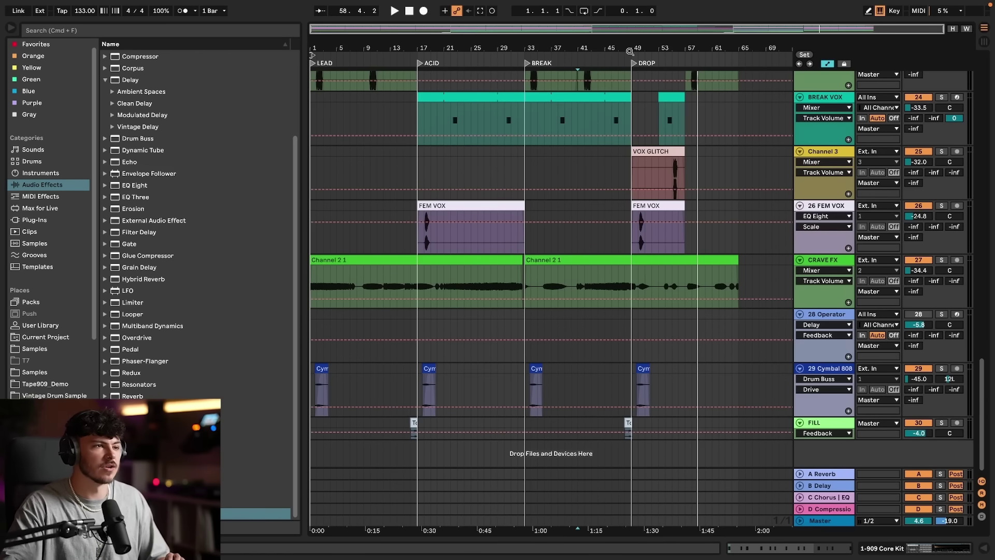
- Select the Toms (Freeze) fill at bar 48 just before the DROP marker, and enlarge the FILL track to show its waveform
drag(629, 46, 625, 325)
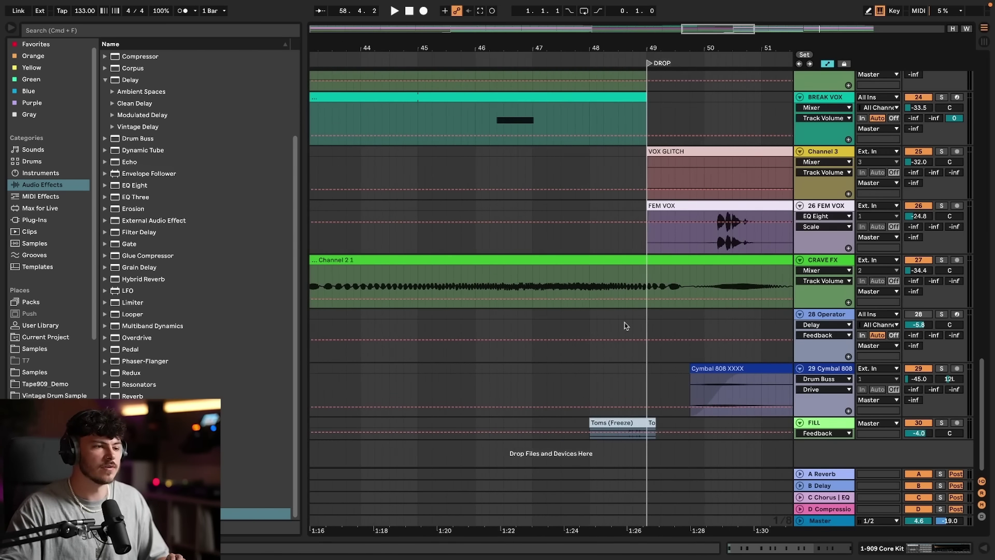
click(590, 423)
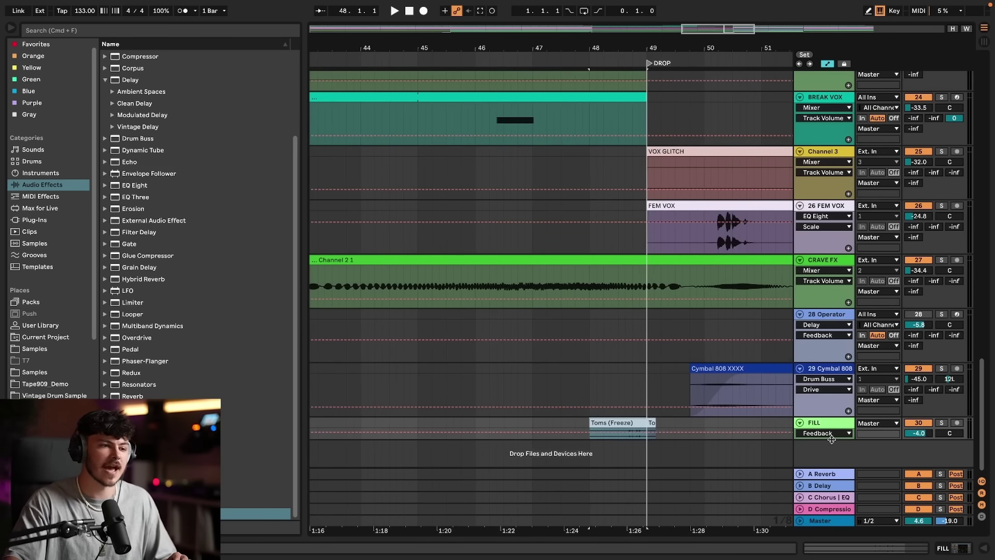
drag(833, 440, 833, 468)
- Bring up FILL's devices and audition the soloed toms fill from 48.3.3 into the DROP
scroll(683, 410, down, 2)
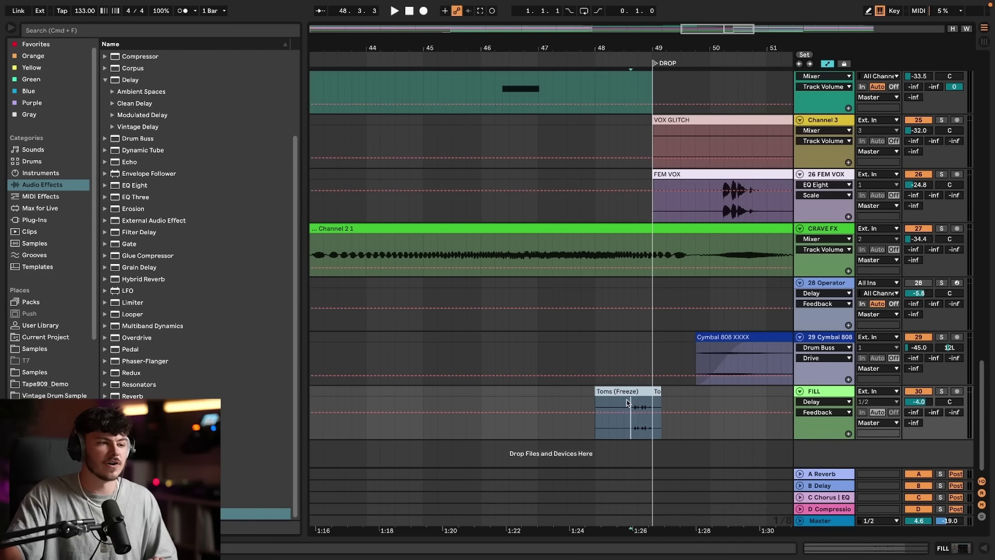
double_click(847, 394)
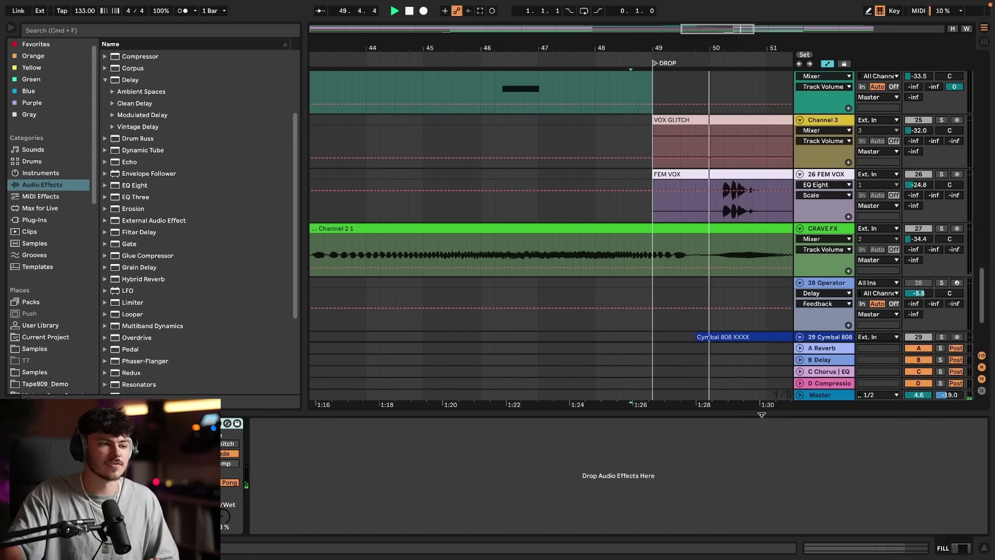
scroll(596, 348, down, 5)
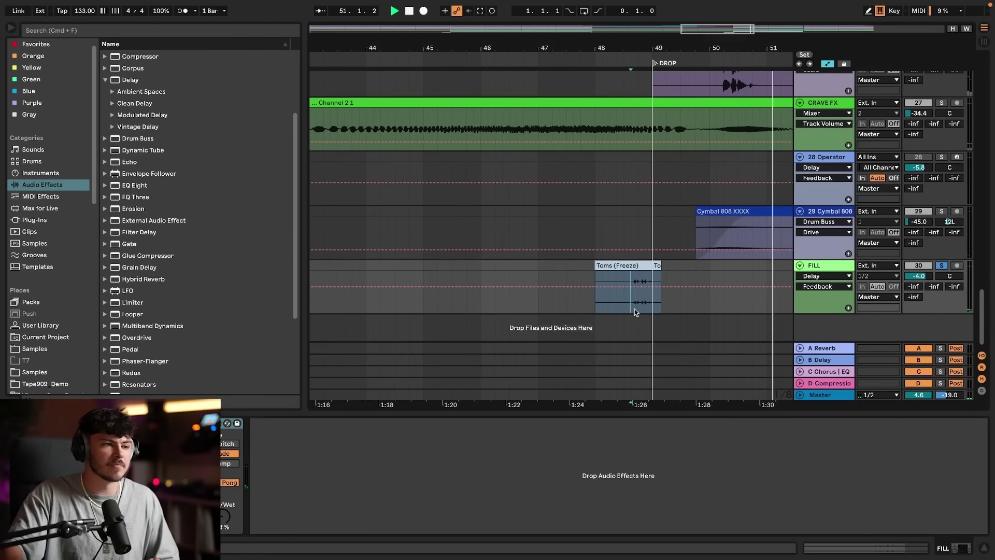